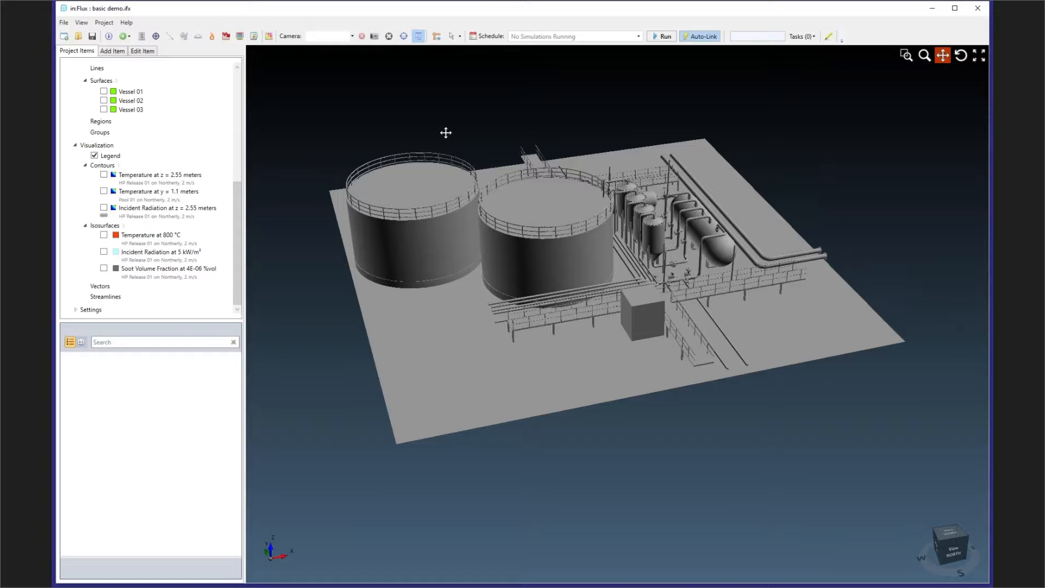
- Collapse the Contours and Isosurfaces groups under Visualization and the Surfaces group under Monitors
left_click_drag(505, 231, 545, 258)
middle_click_drag(572, 234, 615, 236)
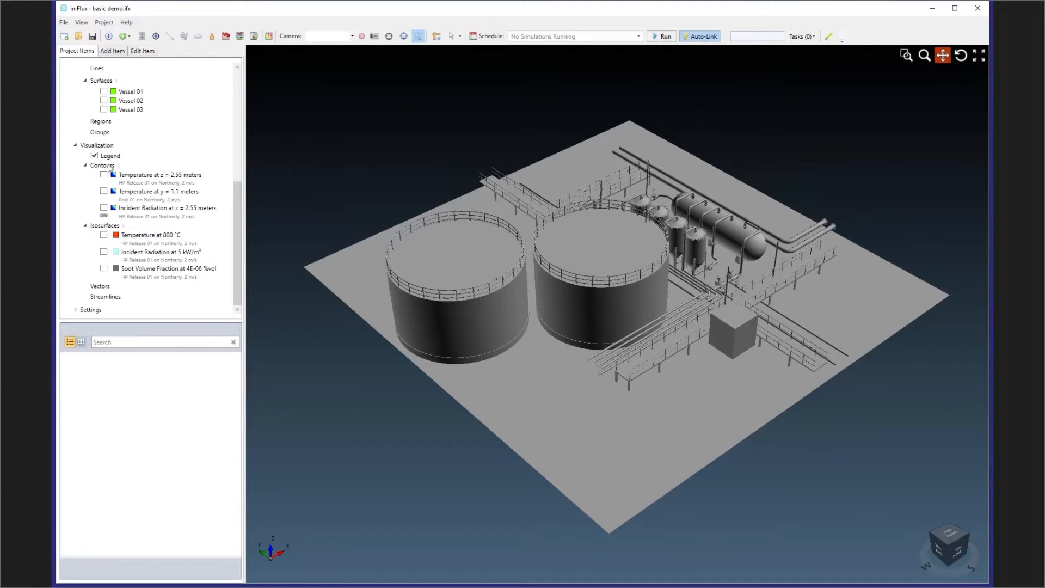
left_click(86, 165)
left_click(86, 225)
left_click(86, 180)
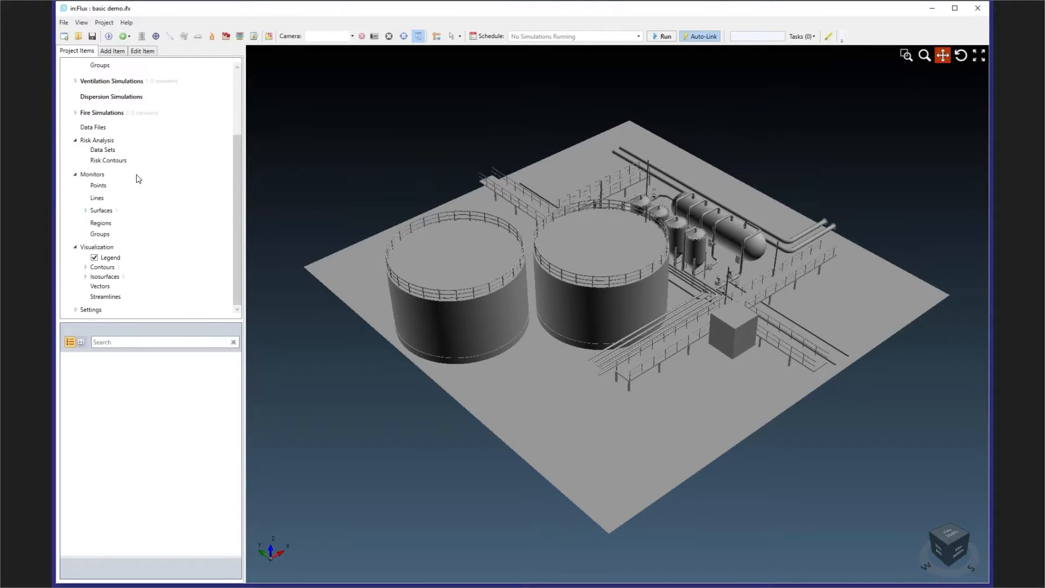
scroll(94, 186, "up", 3)
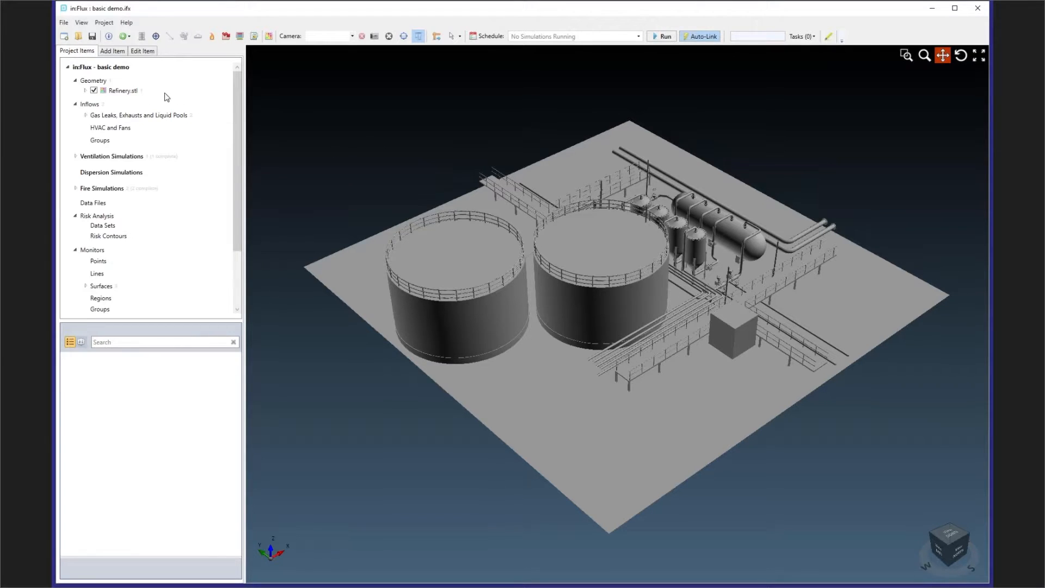
- Check which file formats are supported for importing 3D CAD geometry, and leave without importing a file
right_click(100, 82)
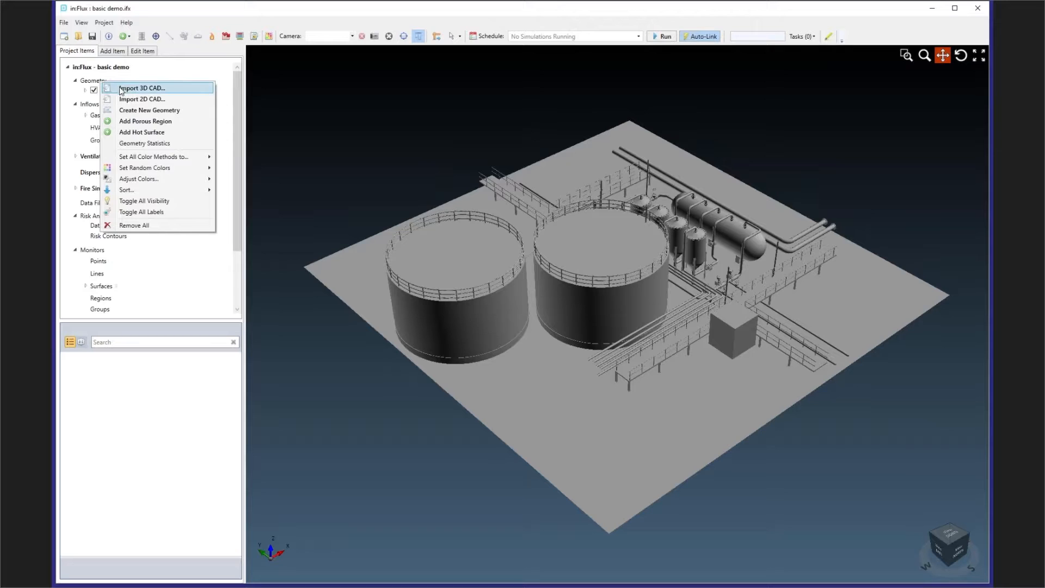
left_click(123, 88)
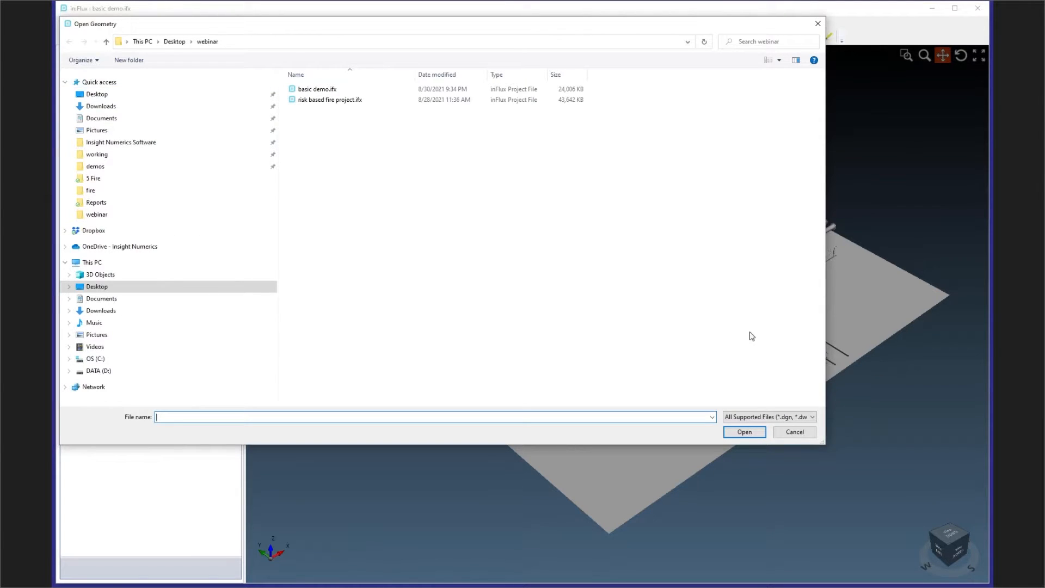
left_click(782, 417)
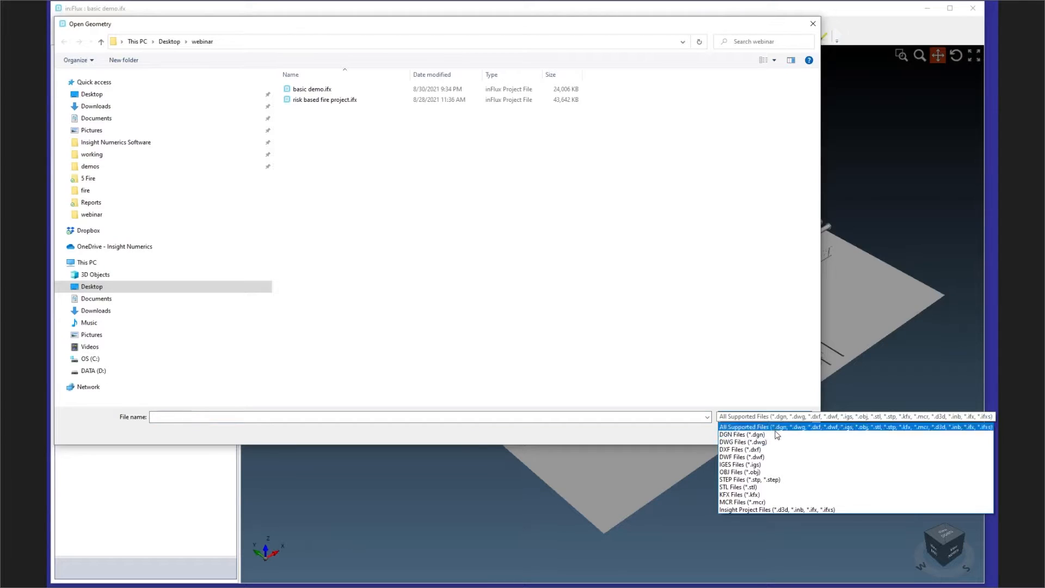
left_click(812, 26)
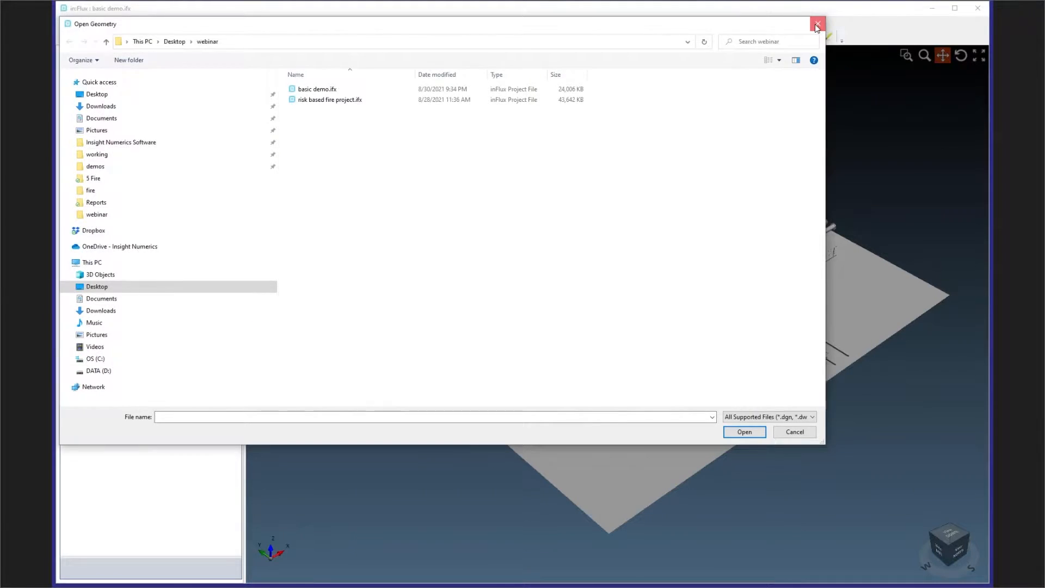
left_click(816, 25)
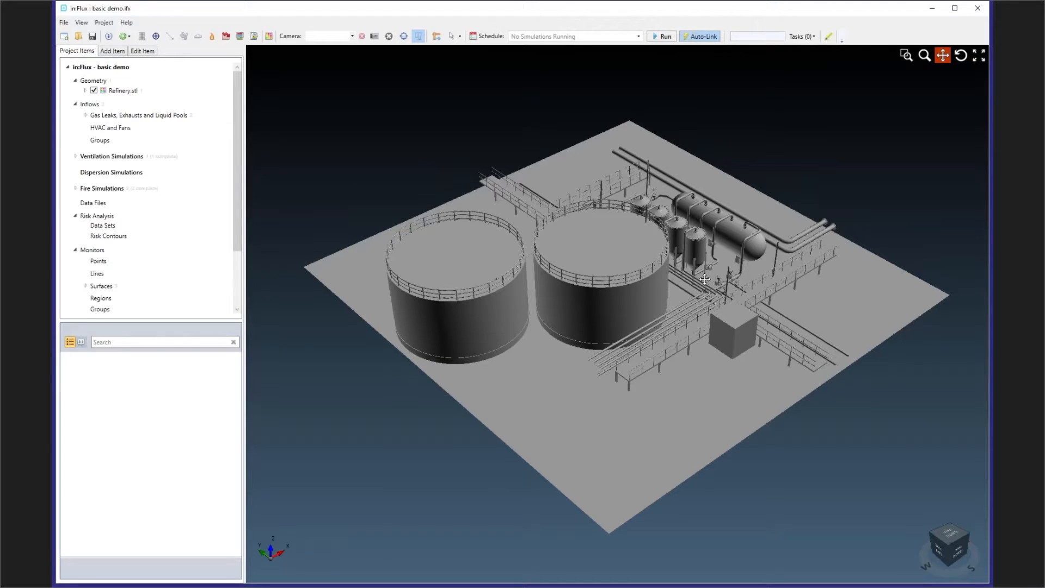
- Add an external ventilation simulation with a 5 m/s Northerly (0°) wind and automatic domain sizing, and run it immediately
middle_click_drag(731, 240, 688, 239)
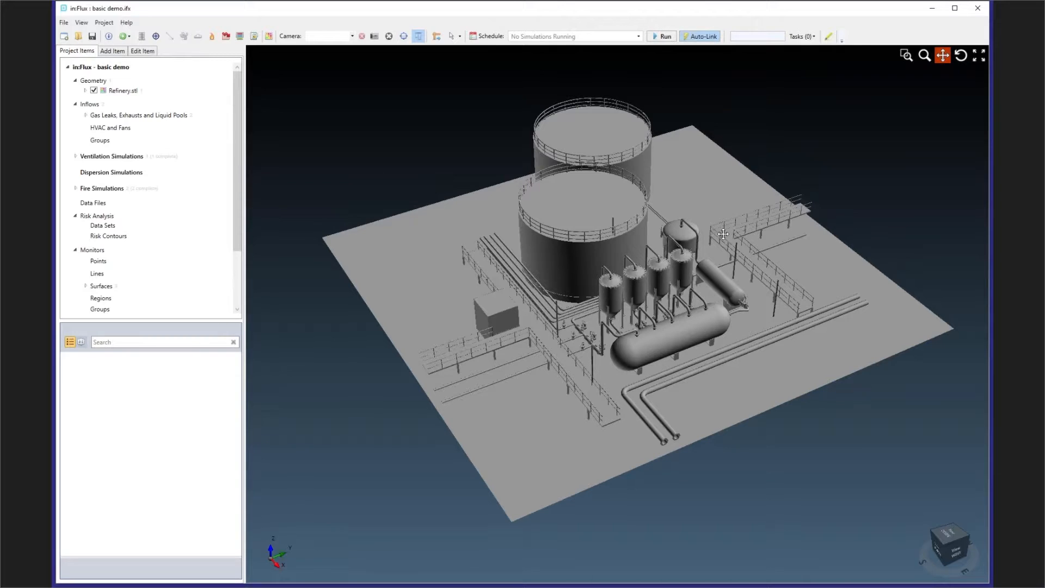
right_click(121, 159)
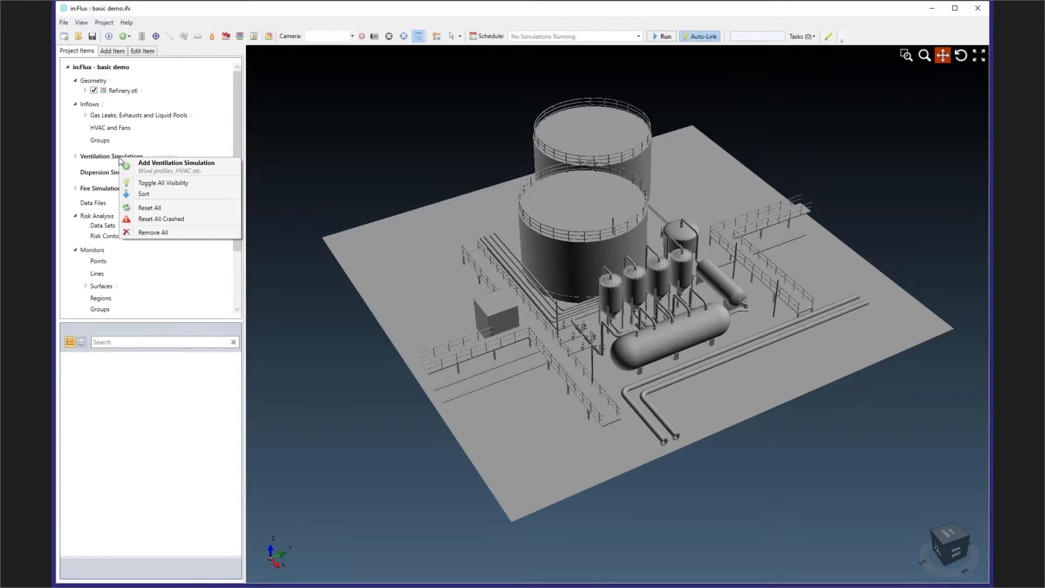
left_click(207, 169)
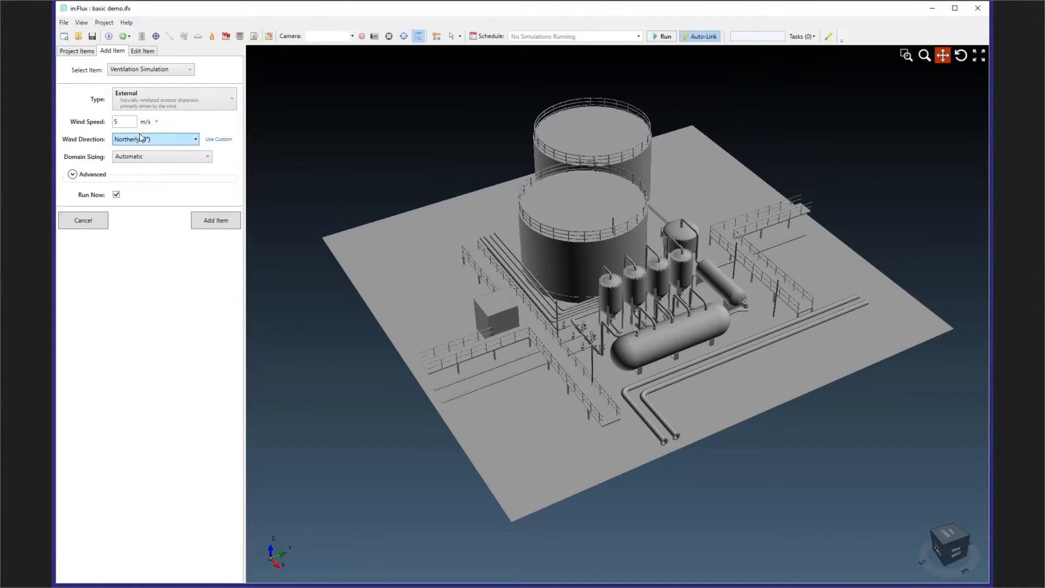
left_click(172, 140)
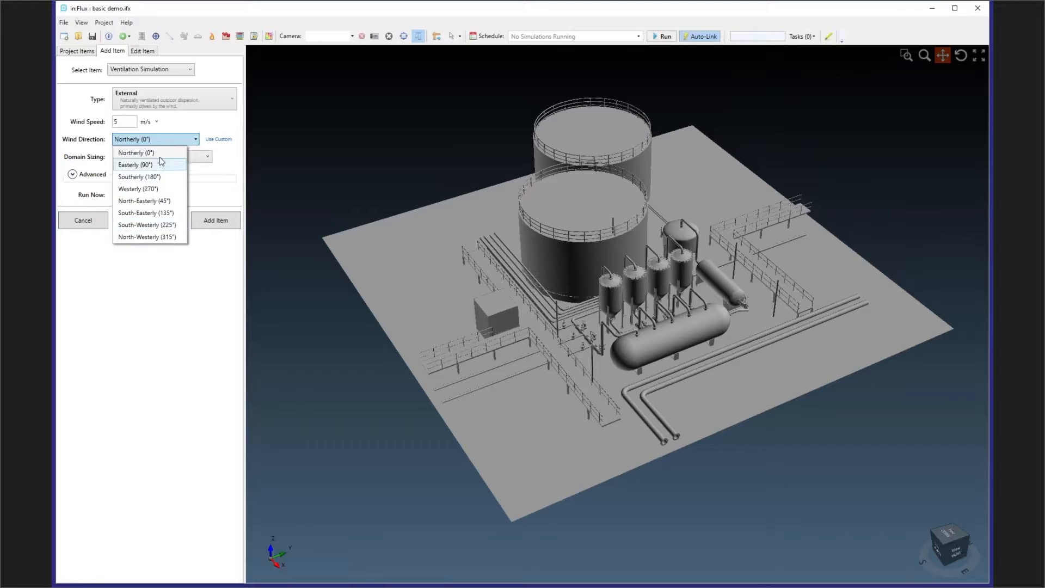
left_click(203, 121)
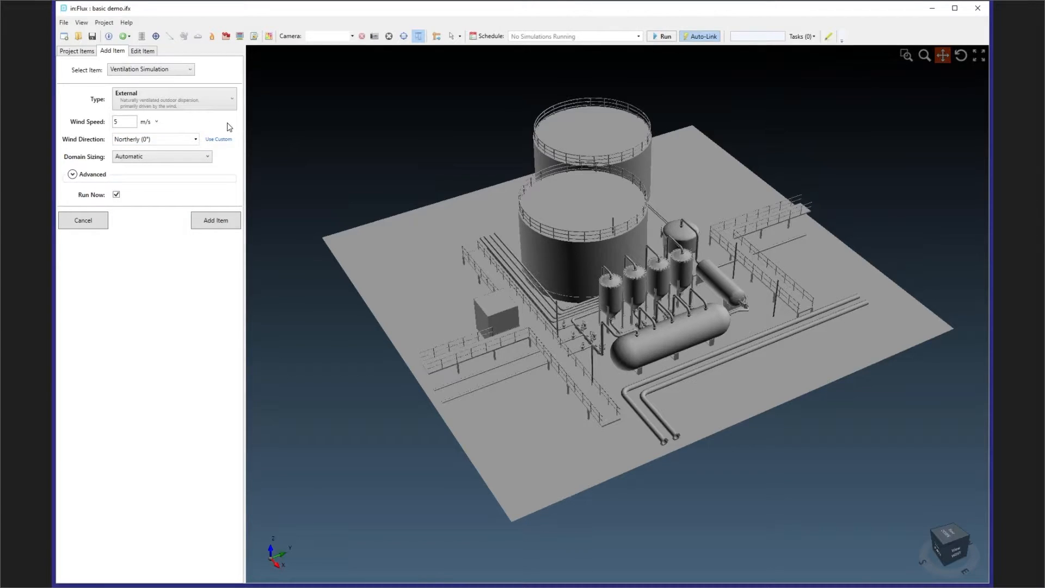
left_click(219, 223)
left_click(80, 51)
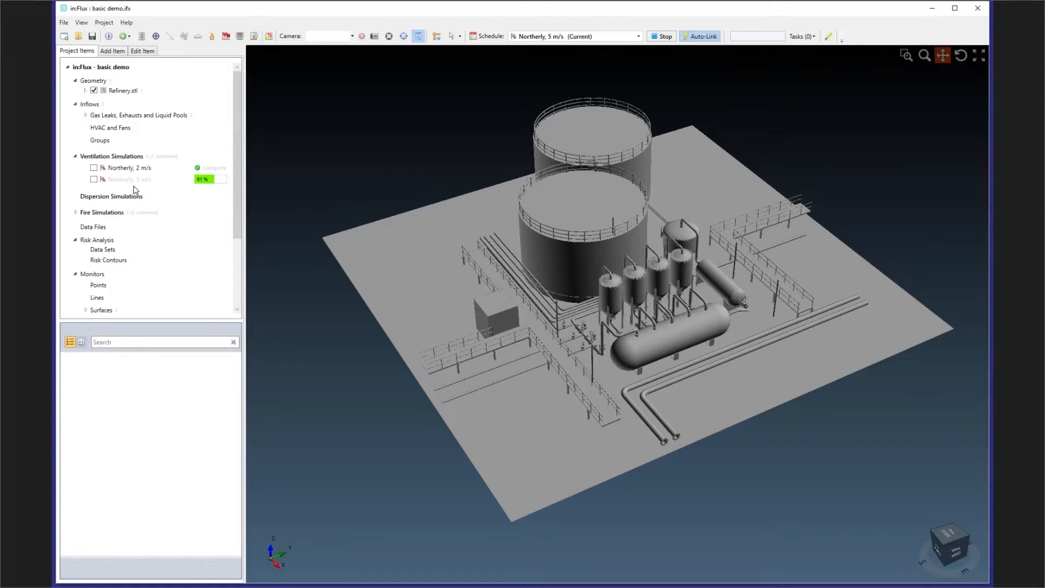
- Add arrow vectors for the Northerly, 2 m/s simulation on the XY plane at an offset of Z = 3 m
scroll(180, 235, "down", 3)
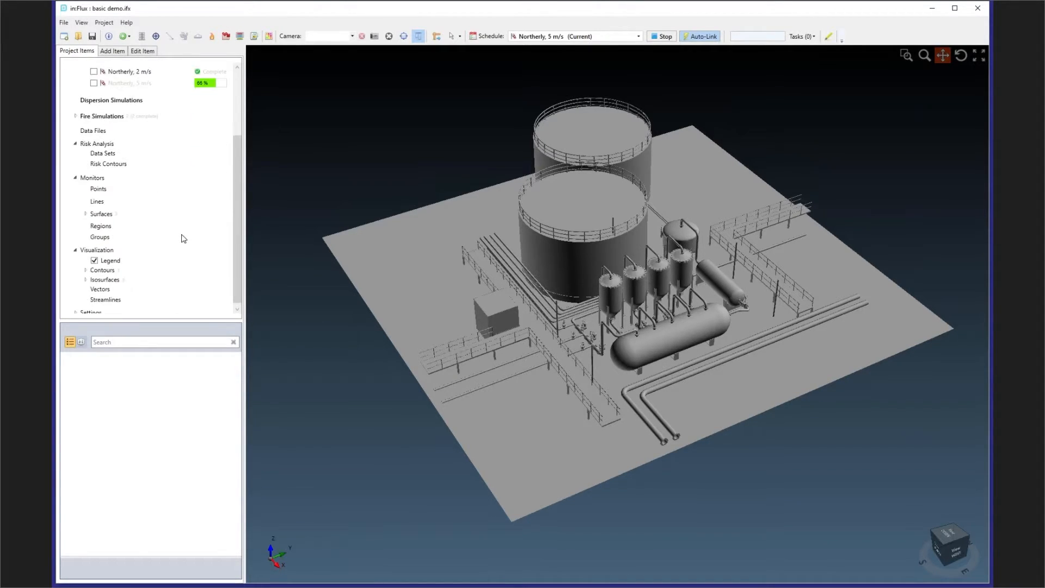
right_click(102, 291)
left_click(121, 297)
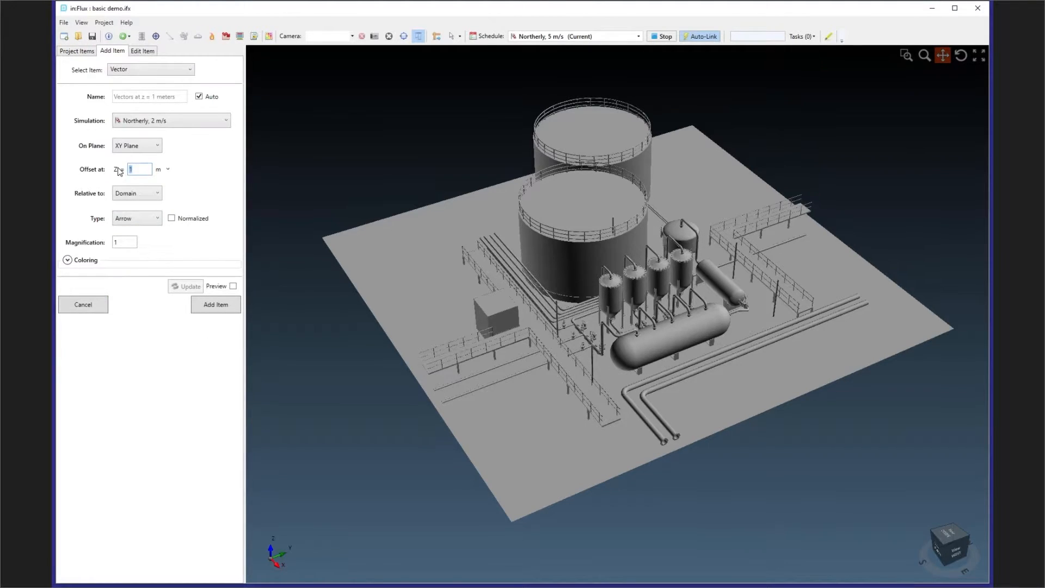
type("3")
left_click(227, 308)
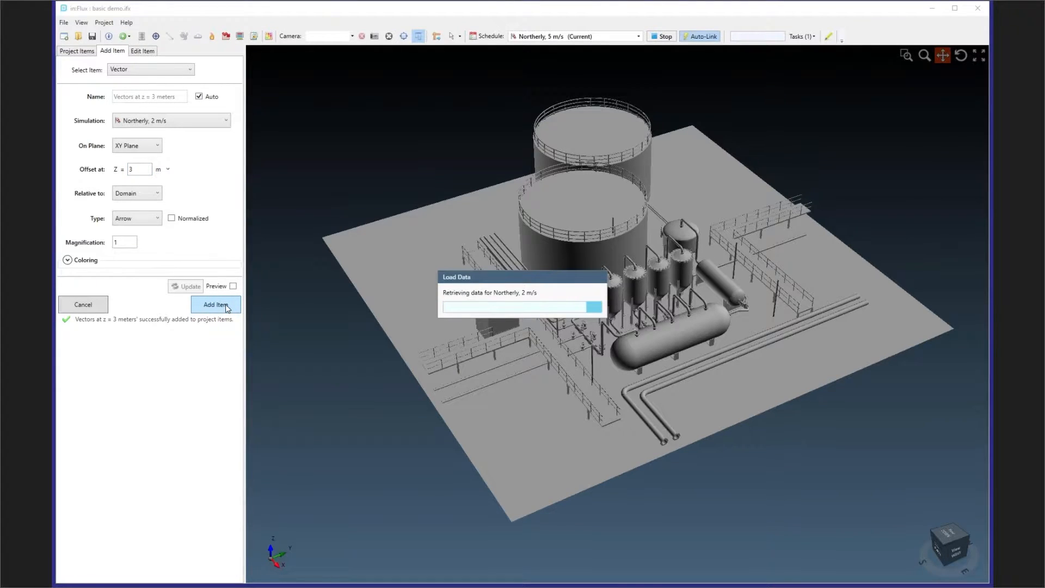
- Examine the wind vectors around the storage tanks and process vessels from several angles and distances
left_click_drag(614, 260, 606, 273)
middle_click_drag(606, 273, 646, 271)
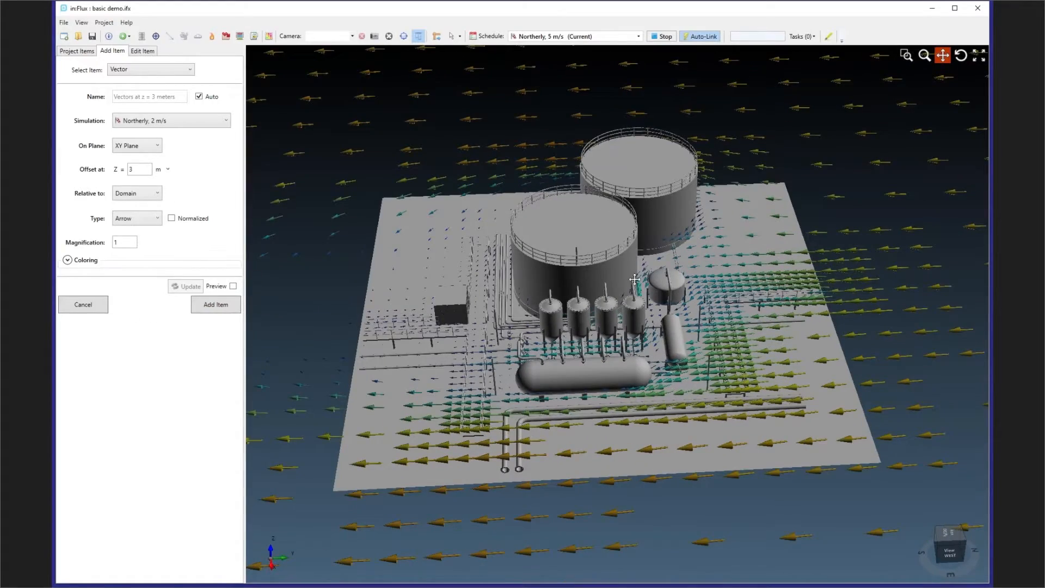
scroll(633, 266, "up", 3)
scroll(633, 267, "up", 3)
middle_click_drag(633, 266, 652, 241)
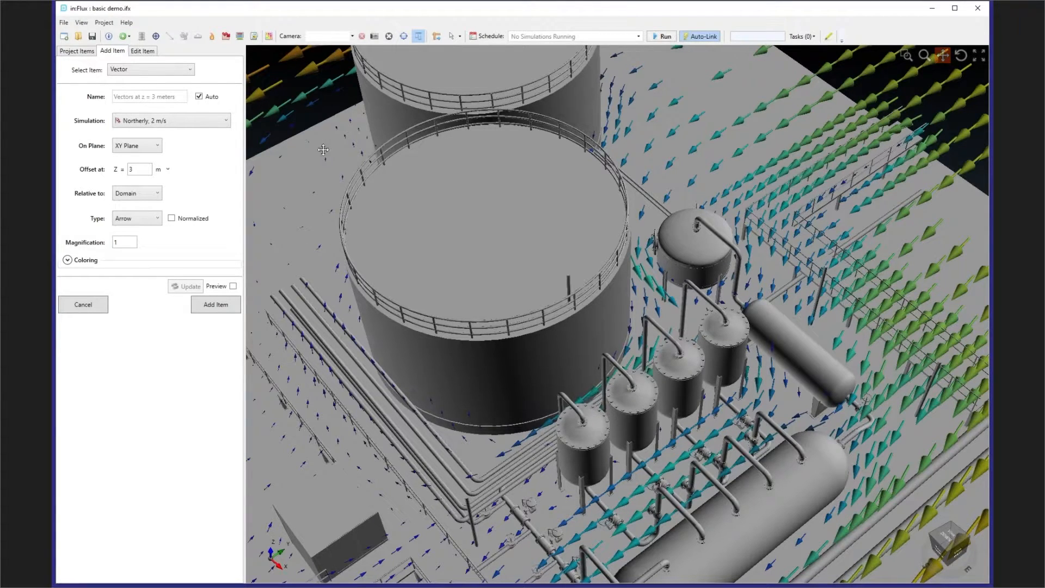
left_click(87, 50)
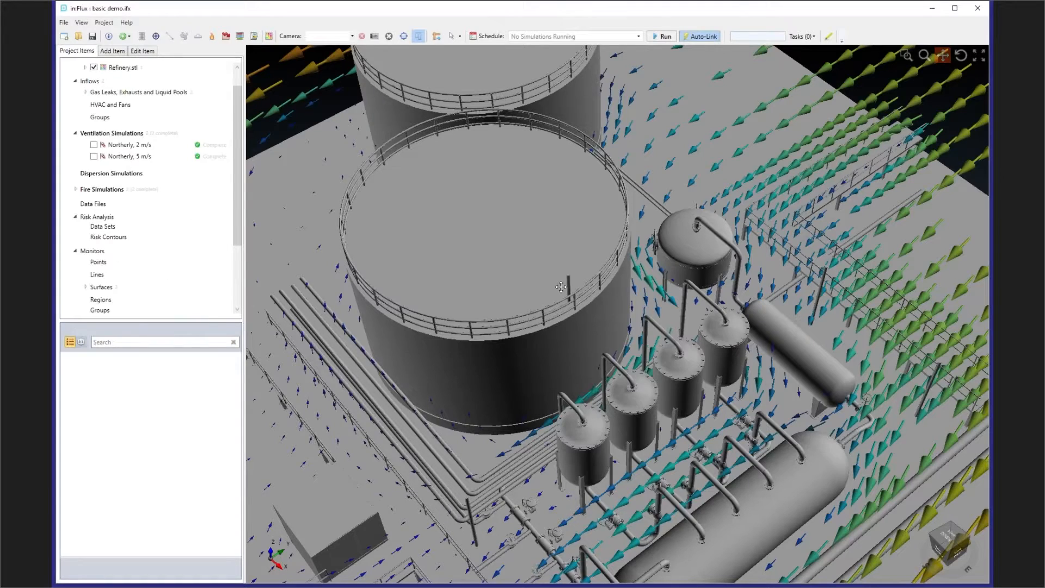
scroll(629, 300, "down", 5)
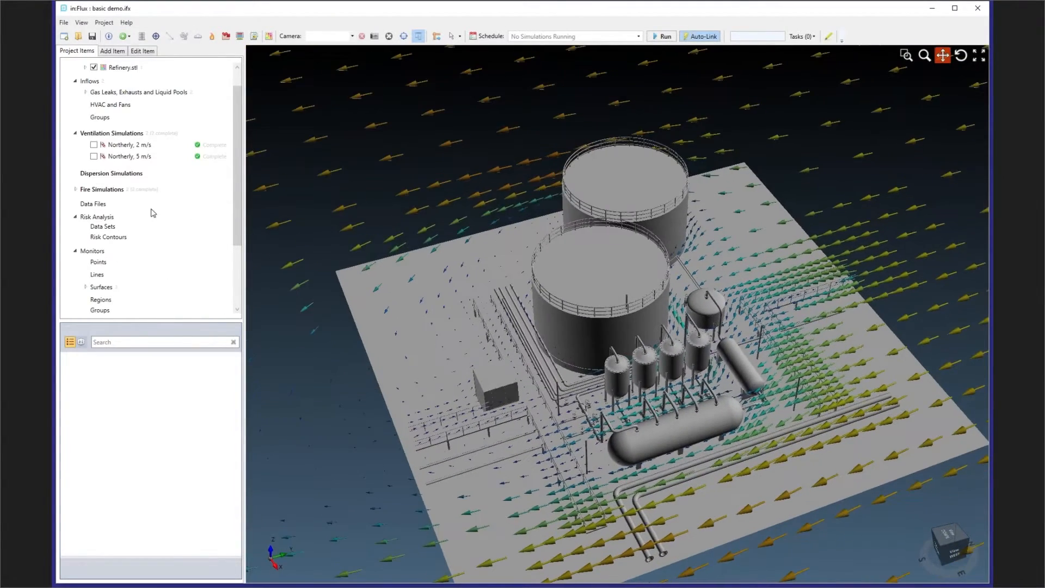
- Raise the plane offset of the wind vectors to 15 m
scroll(164, 228, "down", 3)
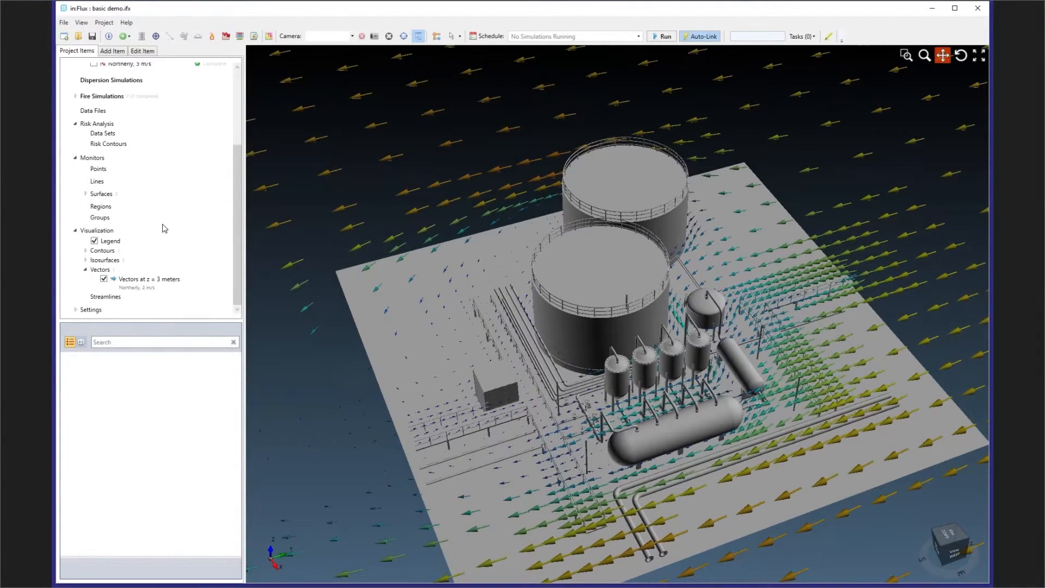
left_click(134, 279)
left_click(237, 524)
left_click(237, 525)
left_click(237, 524)
left_click(237, 525)
left_click(236, 525)
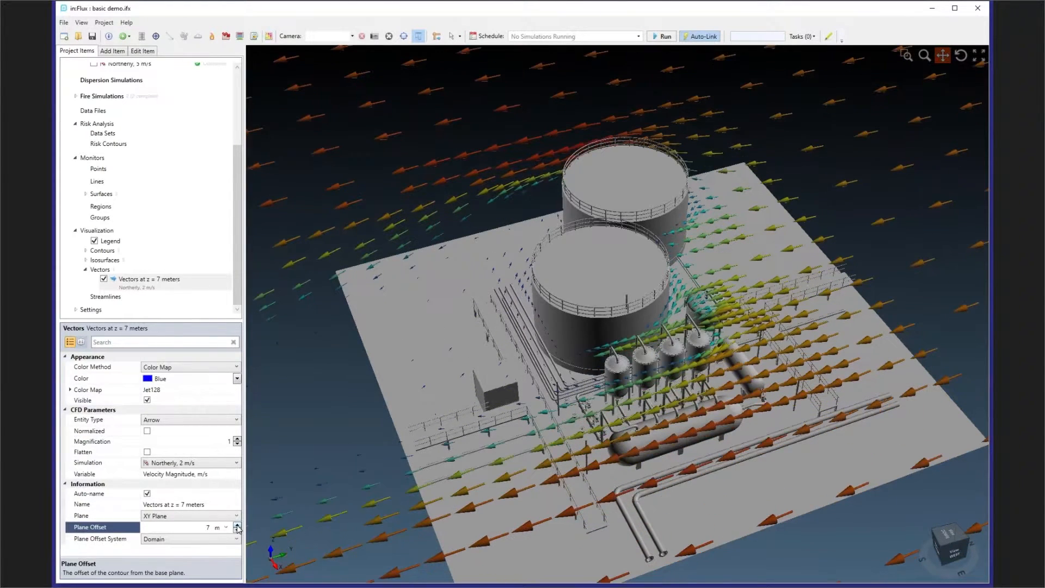
left_click(237, 524)
left_click(237, 525)
left_click(237, 525)
left_click(236, 525)
left_click(237, 525)
left_click(237, 525)
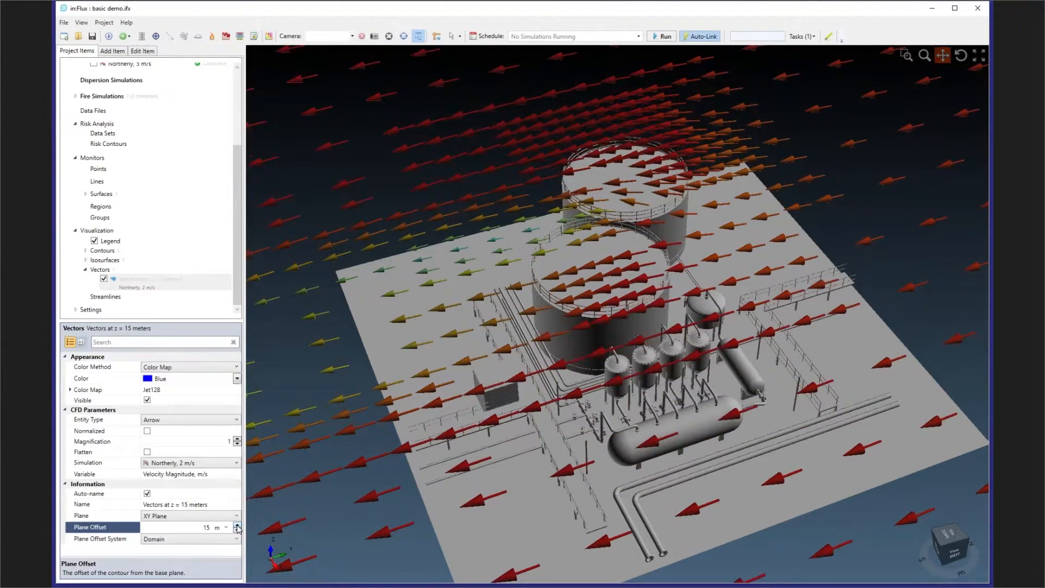
- Lower the plane offset of the wind vectors to 3 m
left_click(237, 531)
left_click(237, 531)
left_click(237, 531)
left_click(238, 531)
left_click(238, 532)
left_click(237, 531)
left_click(237, 531)
left_click(238, 531)
left_click(238, 531)
left_click(237, 531)
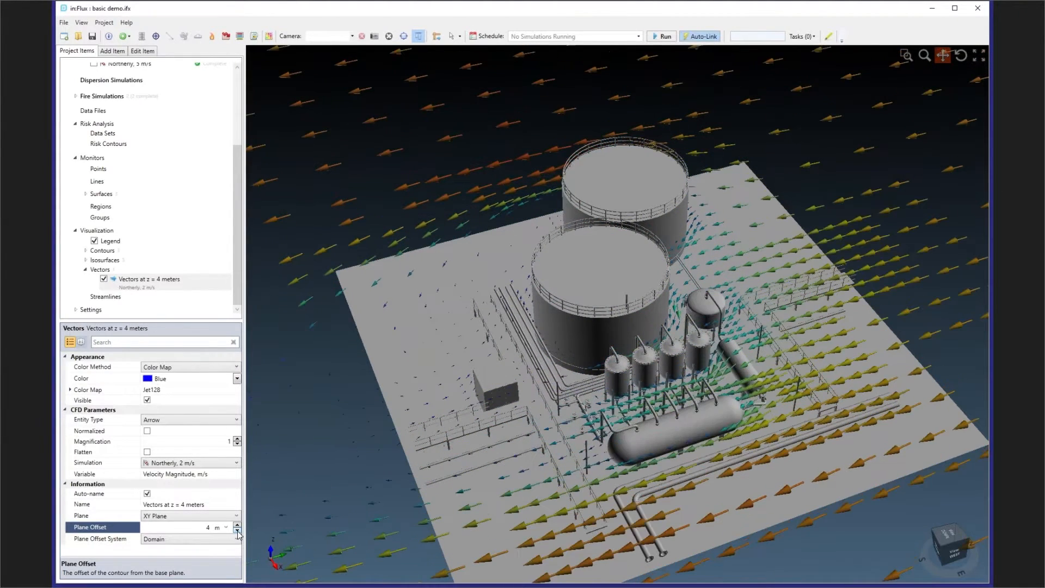
left_click(238, 531)
- Hide the wind vectors and display the properties of the Northerly, 5 m/s ventilation simulation
left_click(104, 279)
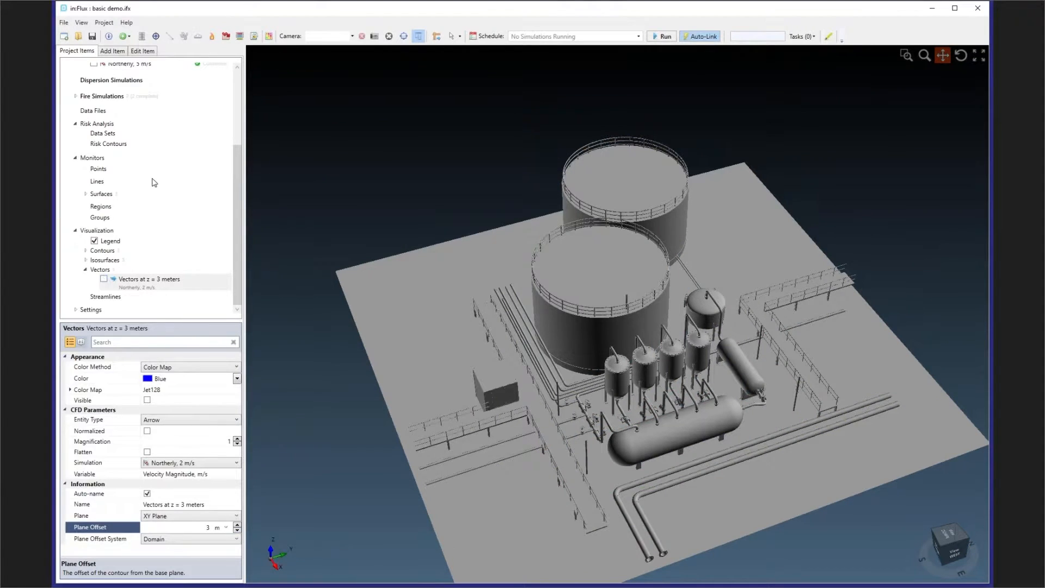
scroll(153, 180, "up", 3)
left_click(129, 160)
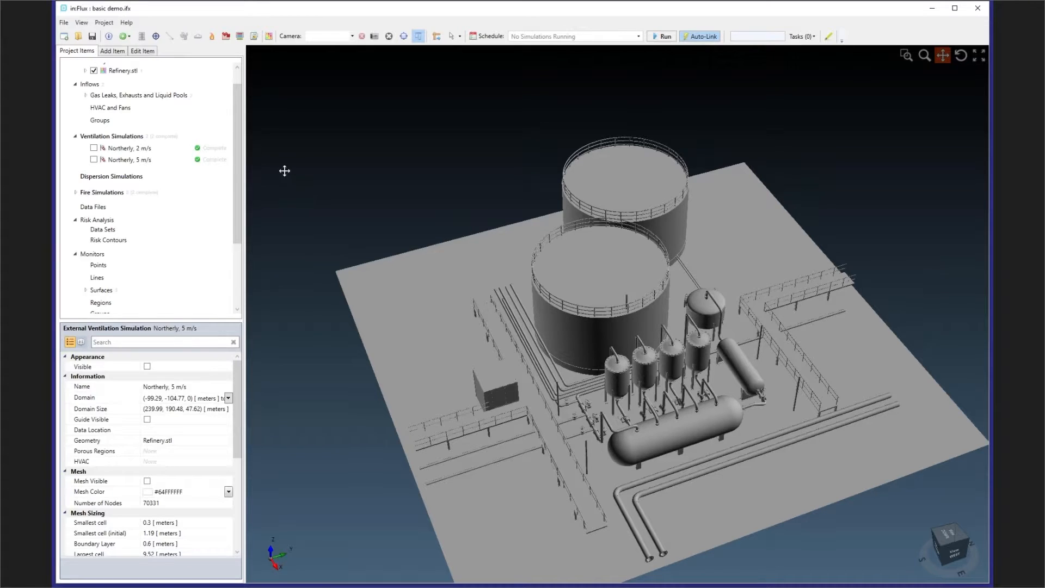
- Create a high pressure gas leak and pick its location at about (6.69, 15.78, 3.58) m on the pipe flange beside the horizontal vessel
right_click(151, 98)
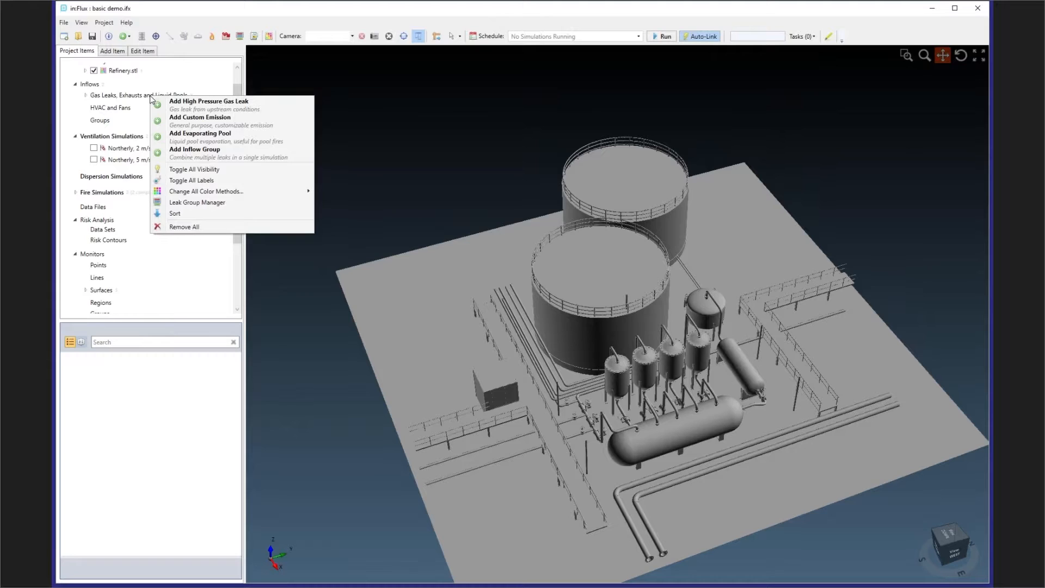
left_click(185, 102)
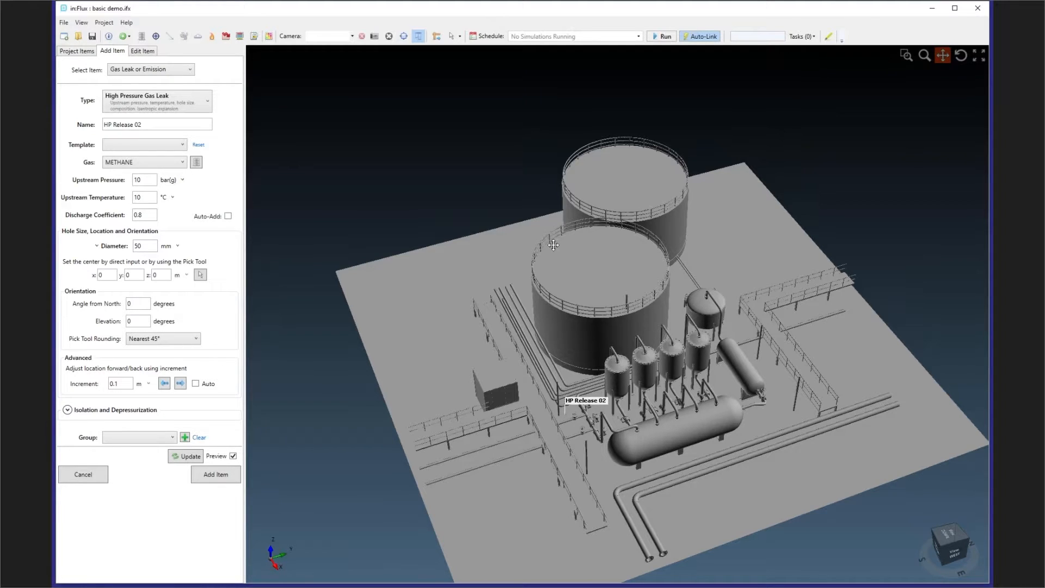
middle_click_drag(639, 310, 561, 281)
scroll(553, 343, "up", 10)
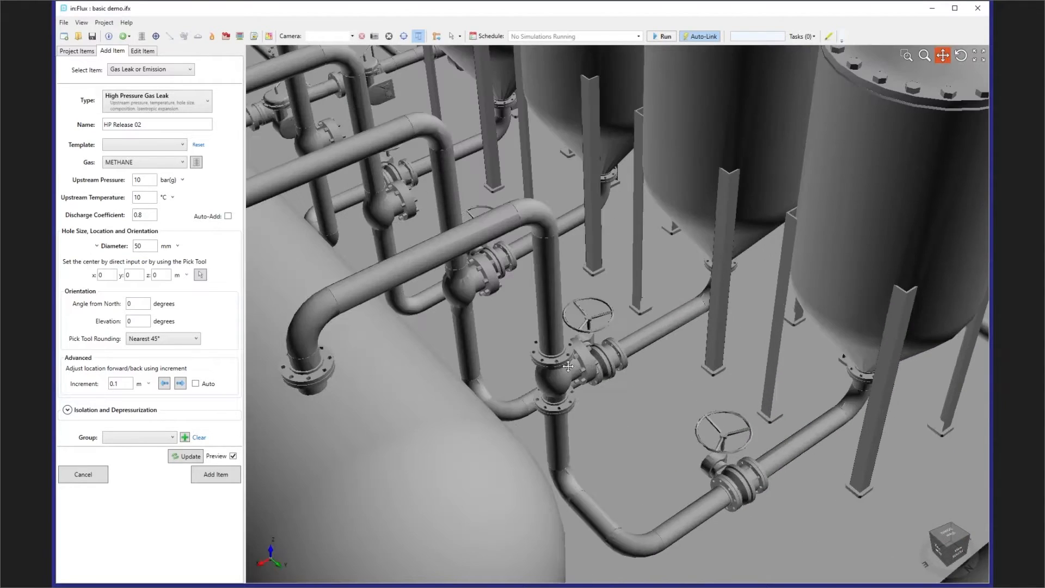
scroll(553, 343, "up", 3)
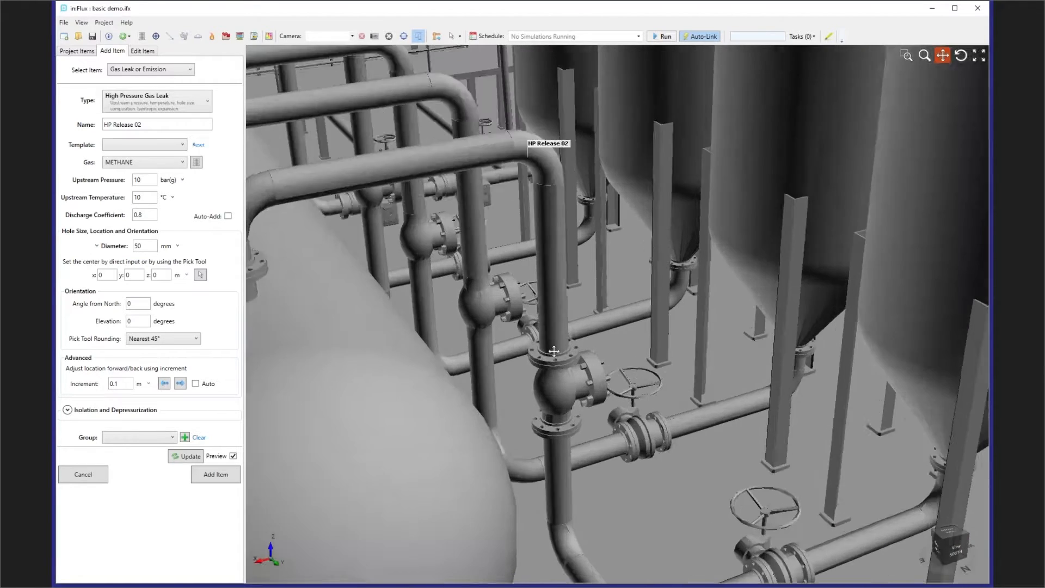
left_click(201, 275)
scroll(560, 369, "up", 2)
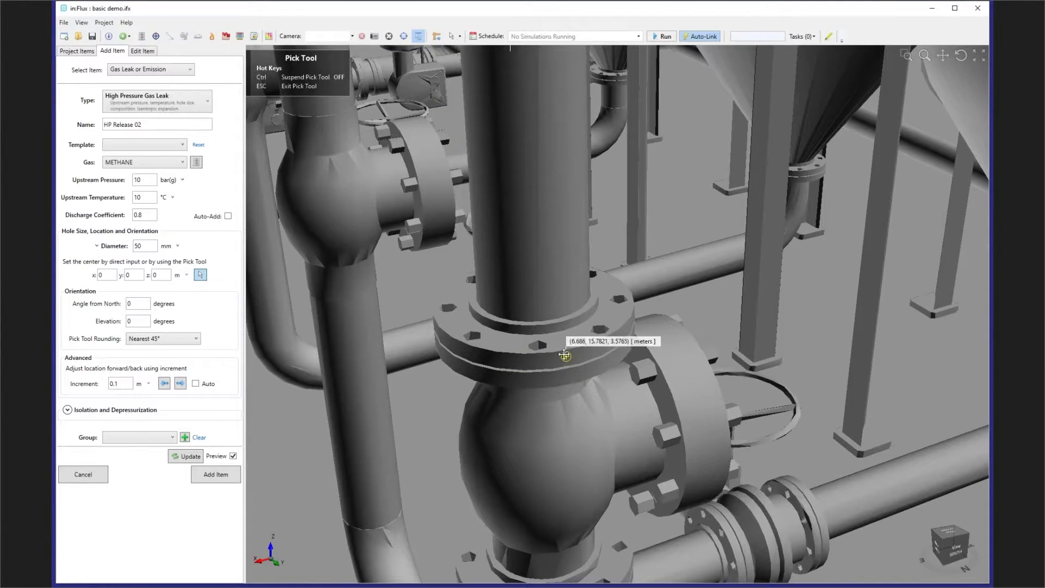
left_click(561, 369)
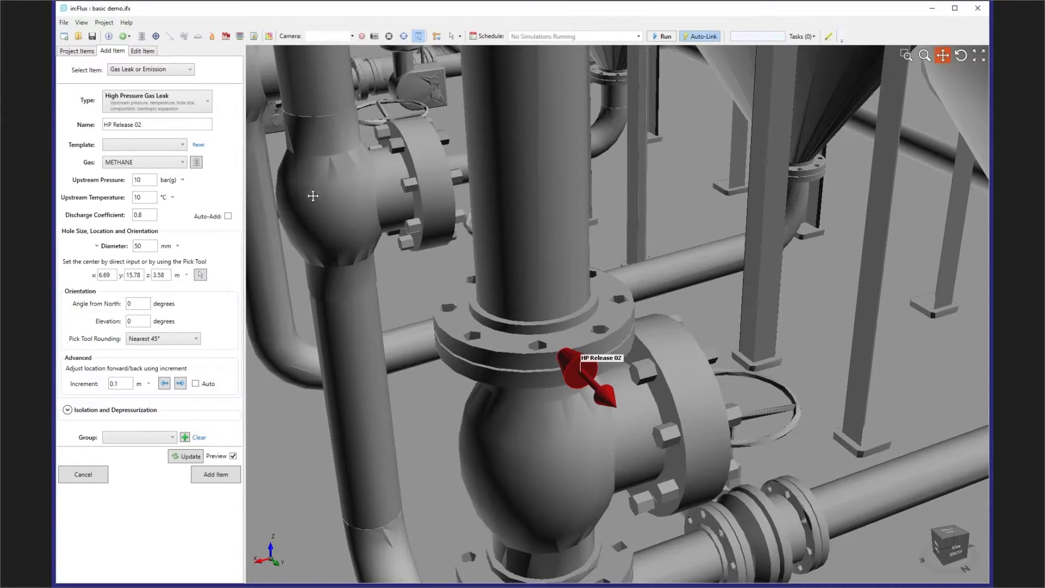
- Keep methane as the leak's gas and 50 mm as its hole diameter, and add the leak to the project
left_click(119, 166)
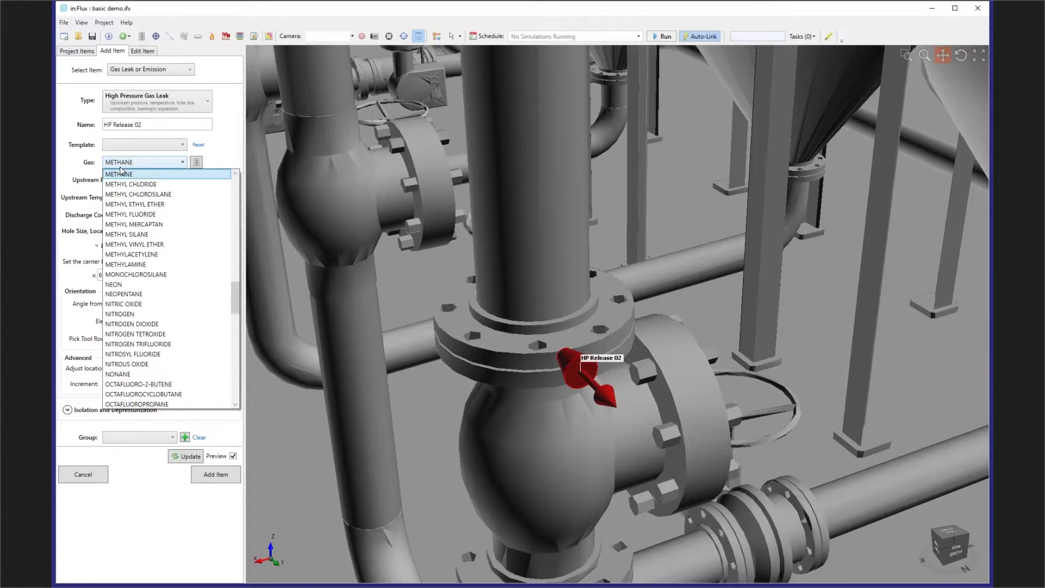
left_click(237, 154)
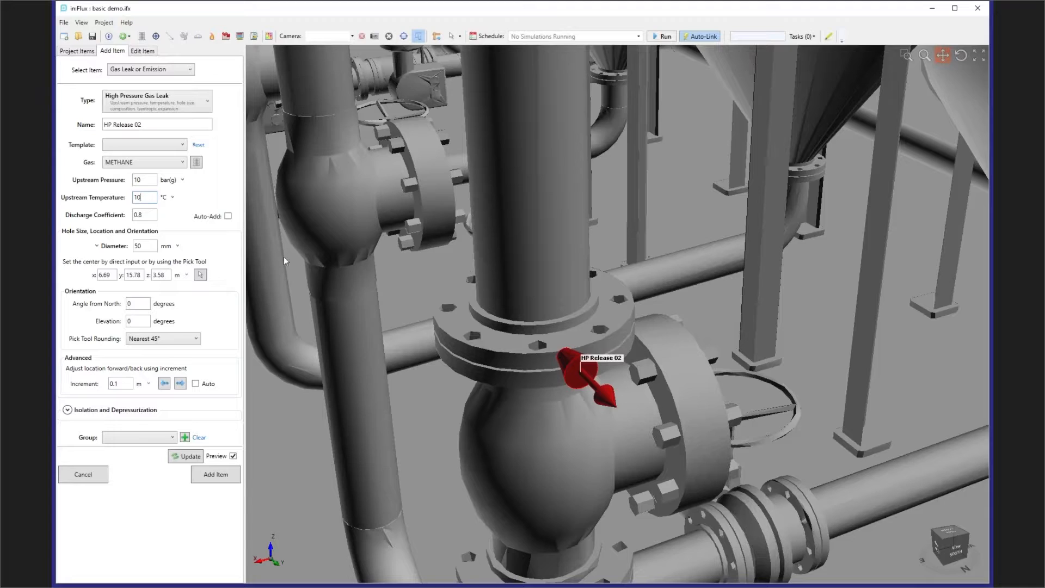
left_click(156, 246)
mouse_move(577, 362)
middle_mouse_down()
mouse_move(589, 362)
mouse_move(560, 363)
middle_mouse_up()
scroll(561, 364, "up", 3)
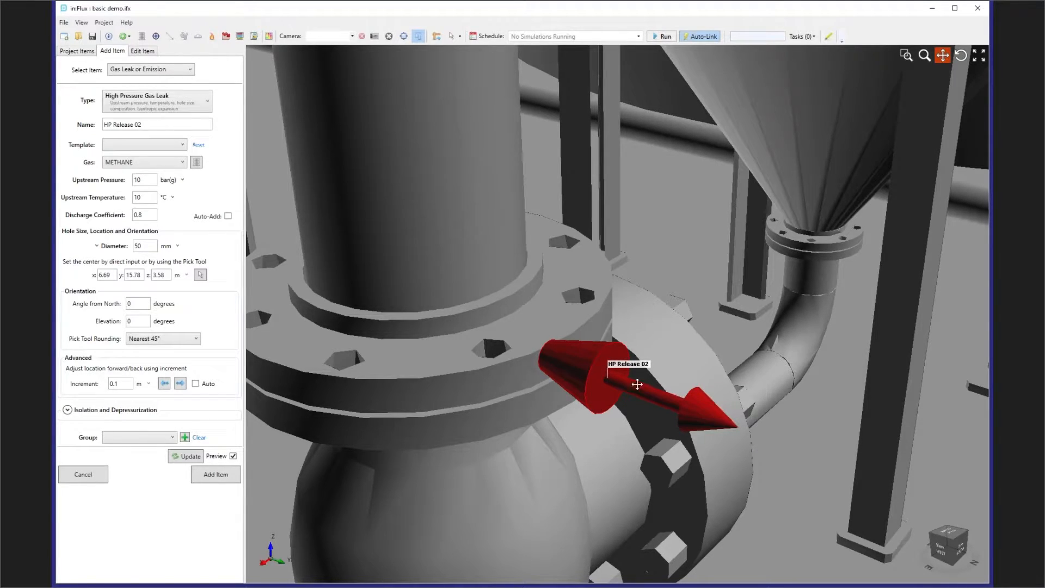
scroll(633, 380, "down", 2)
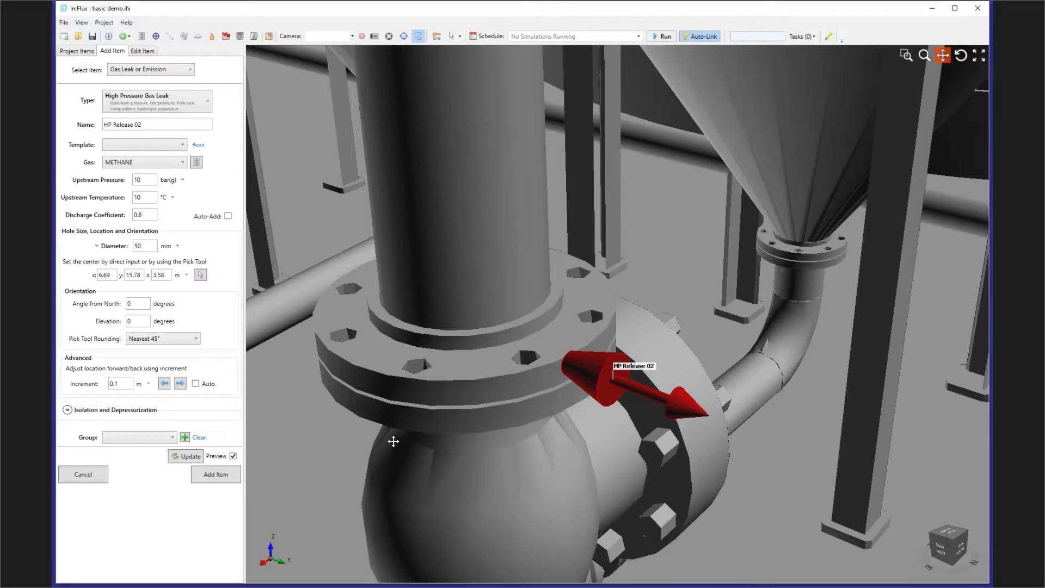
left_click(213, 483)
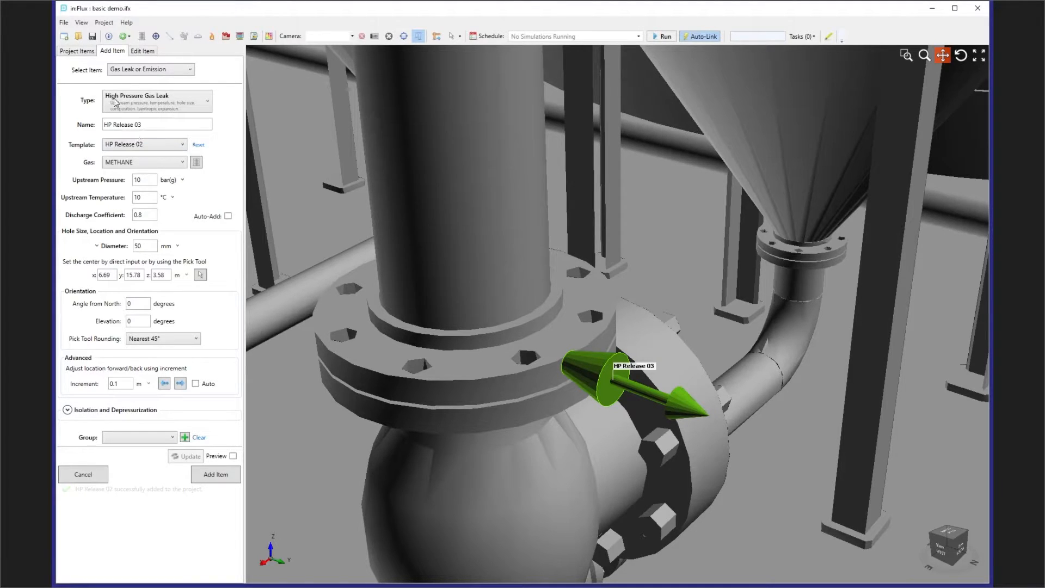
- Start a new evaporating pool inflow with its shape defined as a circle
left_click(83, 52)
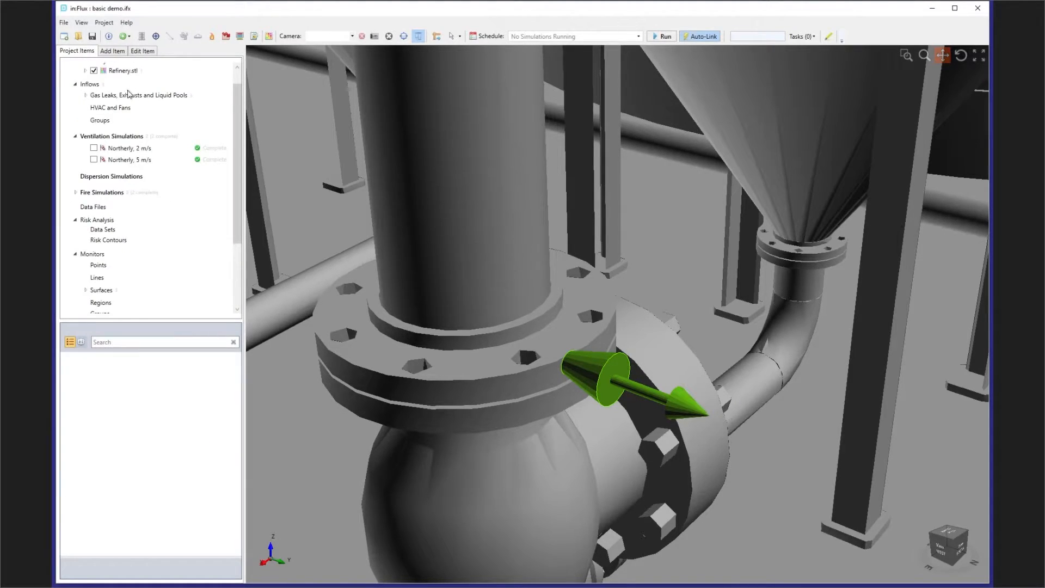
scroll(574, 263, "down", 10)
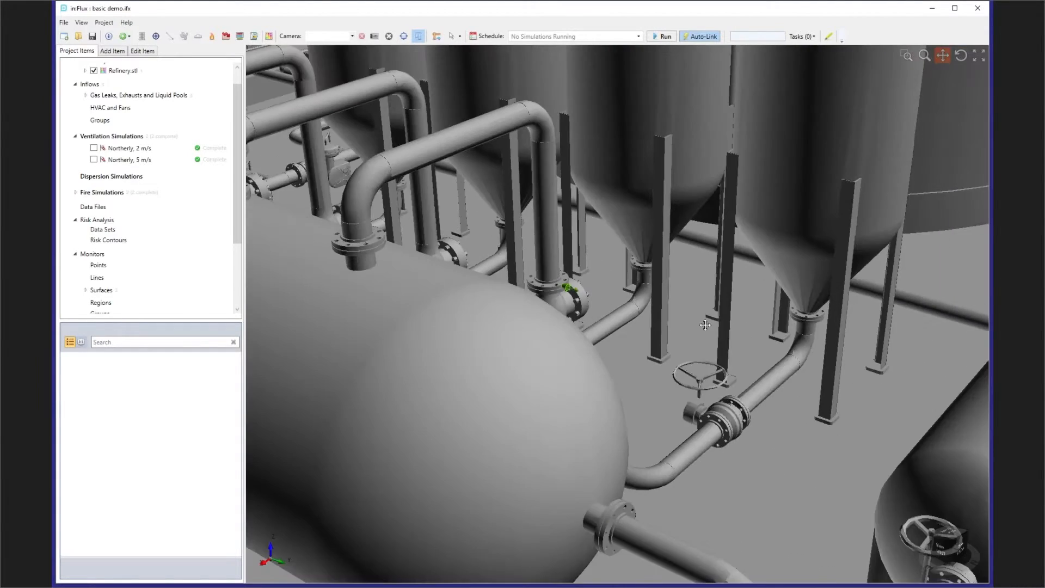
left_click_drag(574, 263, 708, 312)
scroll(708, 311, "down", 5)
middle_click_drag(708, 312, 708, 318)
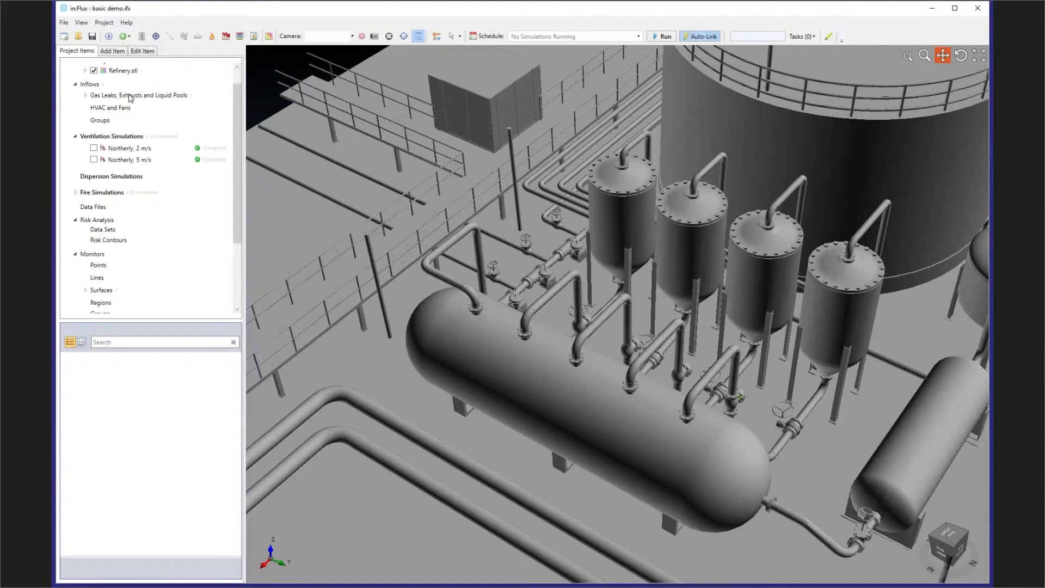
right_click(131, 98)
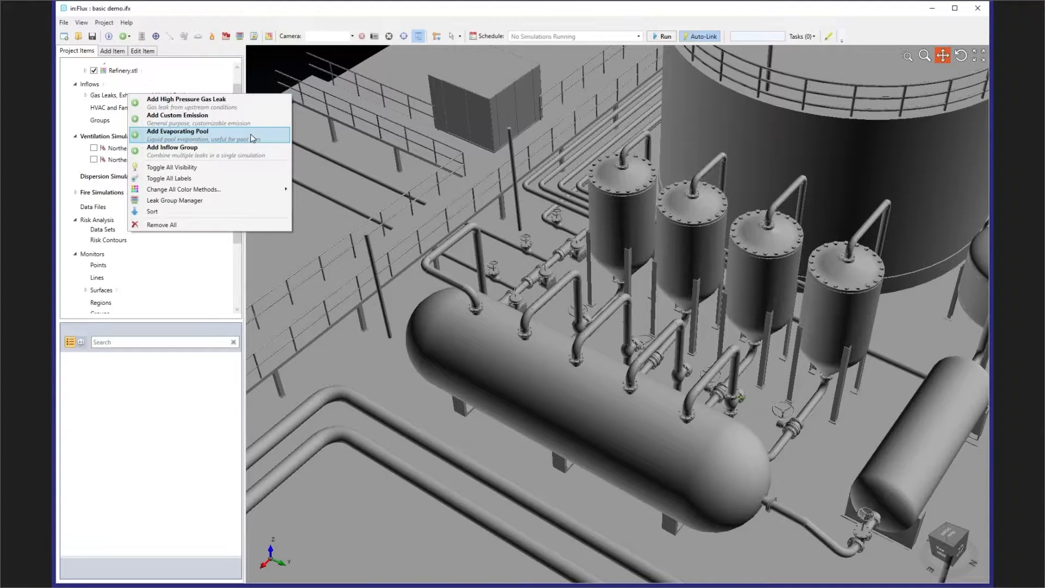
left_click(253, 138)
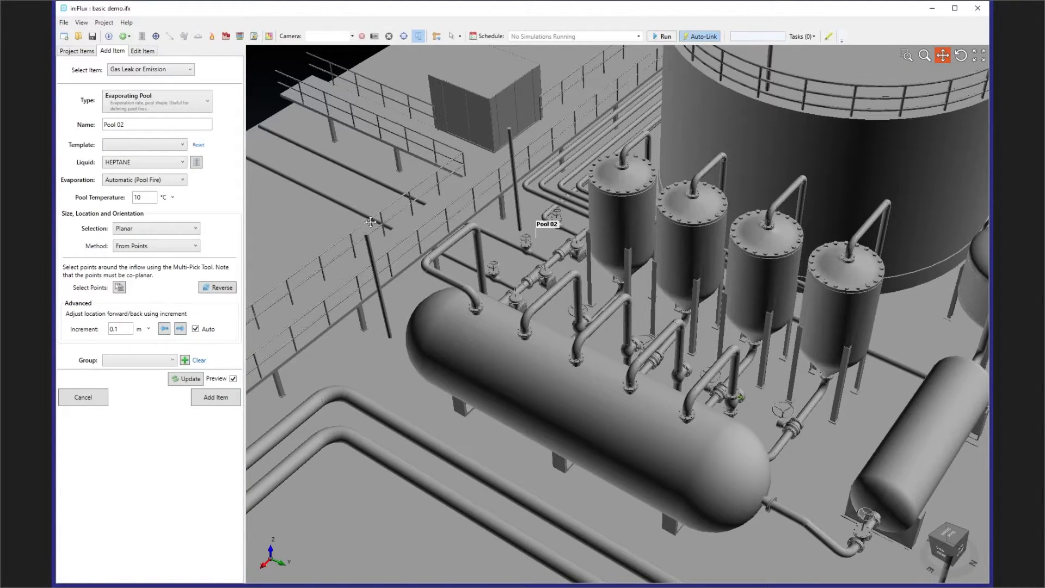
middle_click_drag(364, 284, 308, 281)
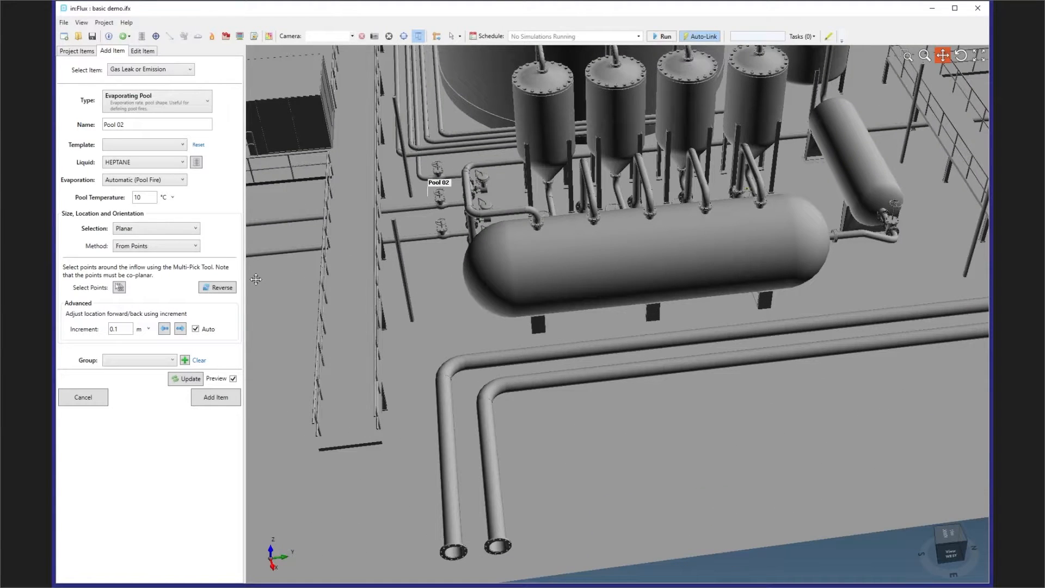
left_click(161, 228)
left_click(161, 240)
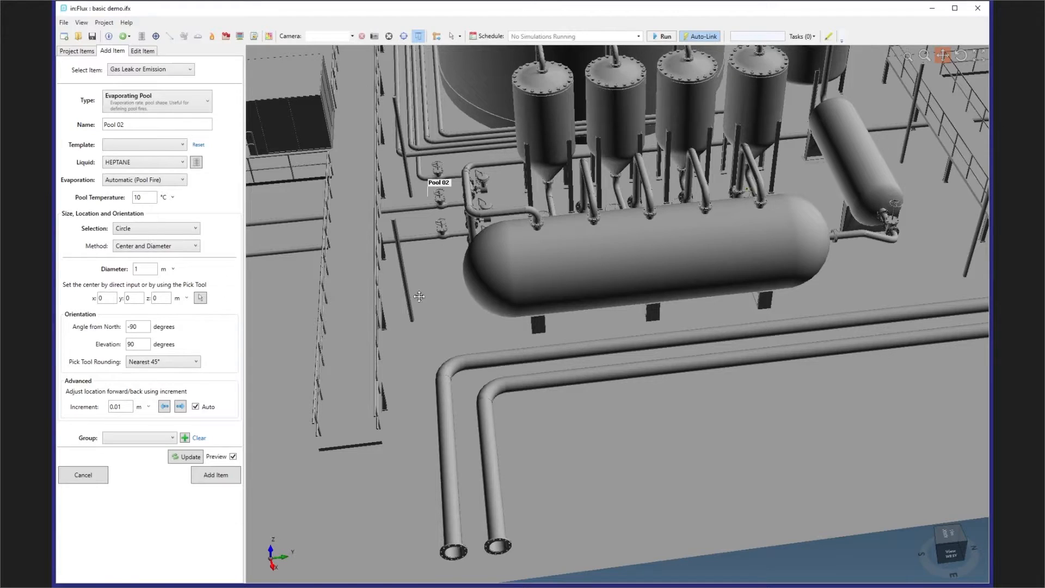
- Place the circular pool's center on the ground at about (17.47, 6.44, 0.01) m and set its diameter to 2 m
left_click(200, 298)
left_click(590, 419)
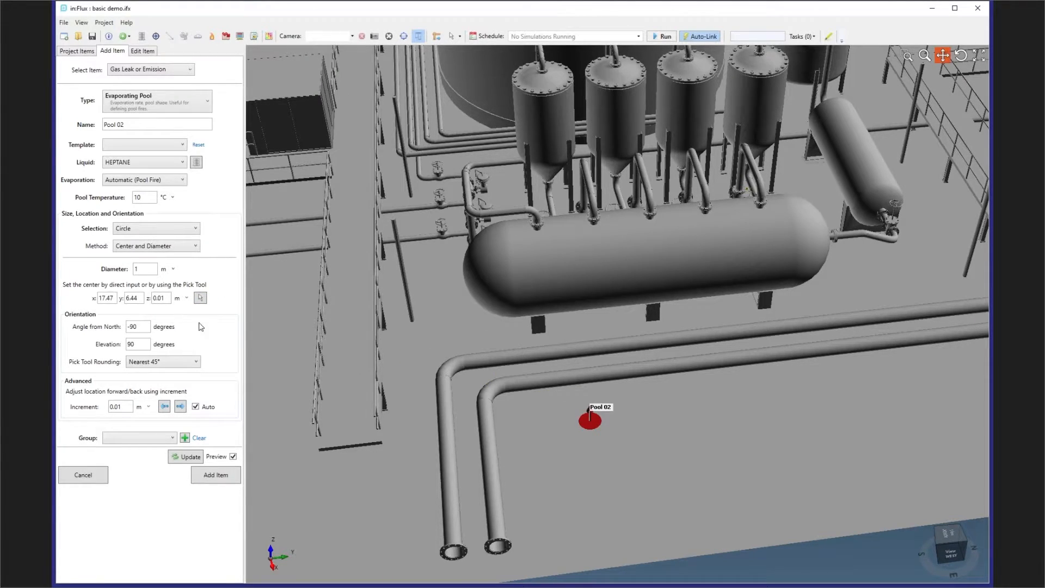
double_click(136, 269)
type("2")
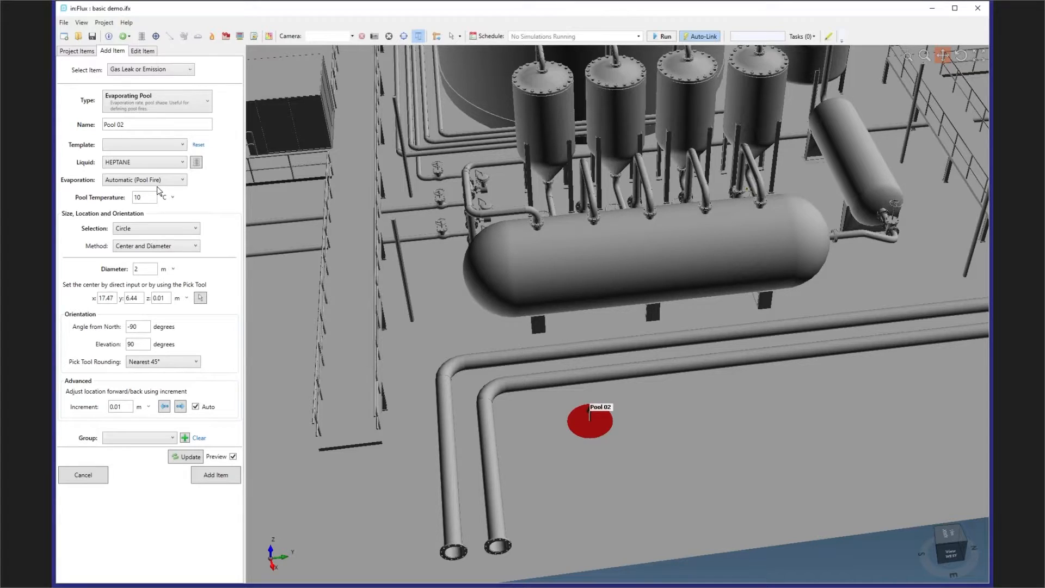
- Try User-Defined evaporation for the circular pool and return to Automatic (Pool Fire)
left_click(180, 181)
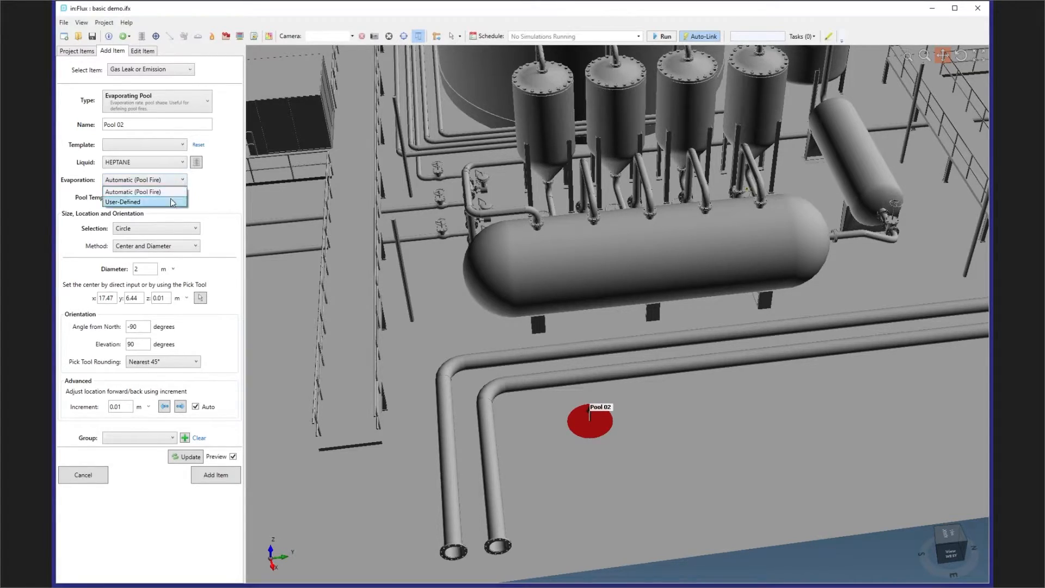
left_click(172, 202)
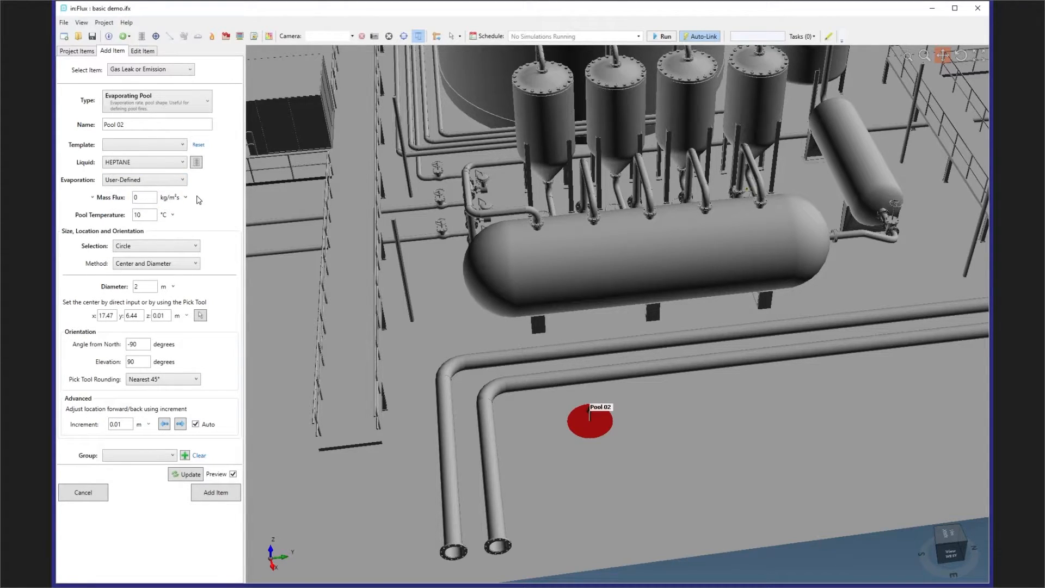
left_click(145, 181)
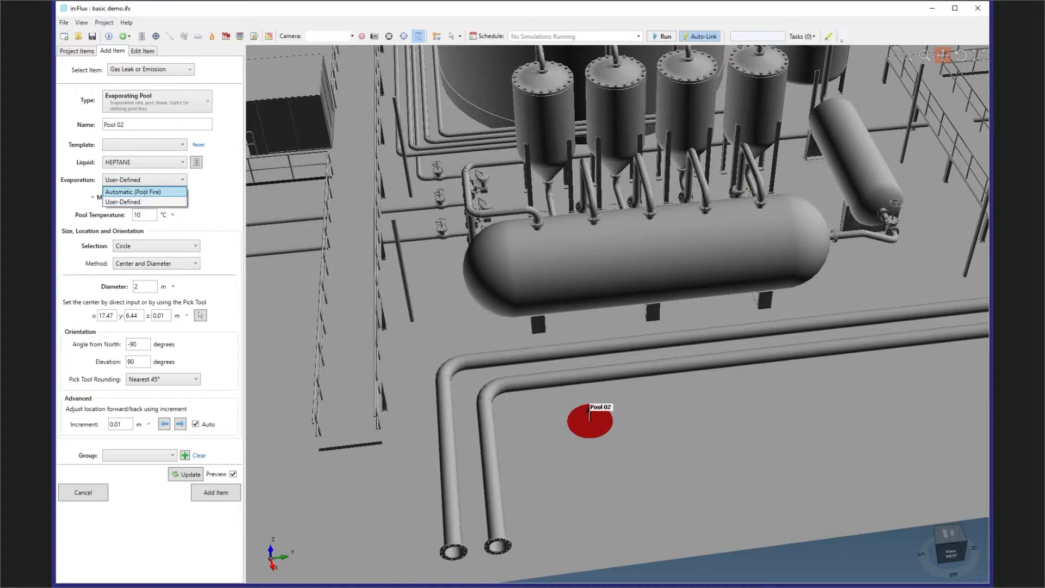
left_click(144, 192)
- Add the circular pool to the project and define the next pool as Planar using the From Points method
left_click(218, 475)
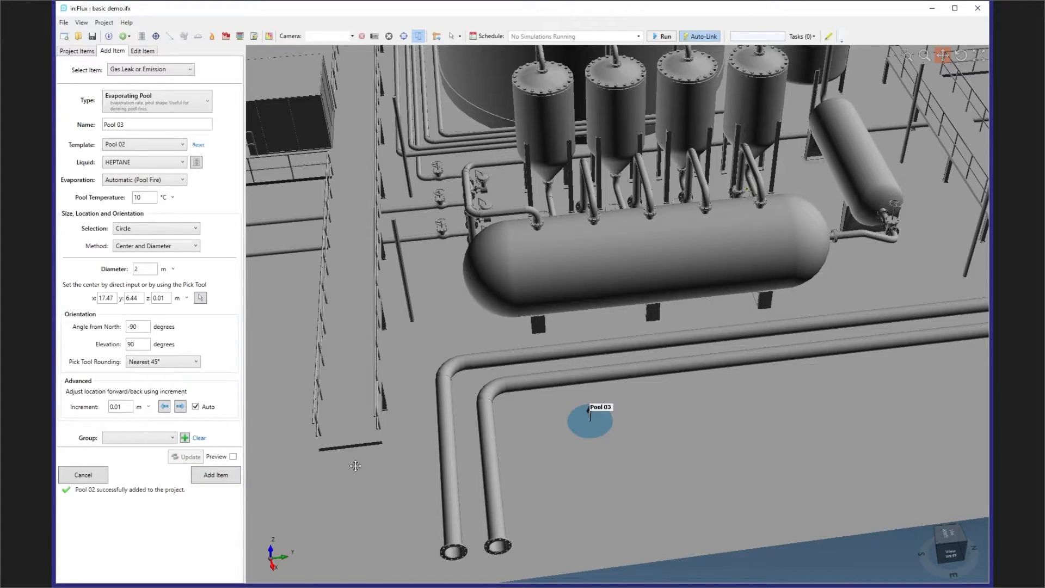
left_click_drag(587, 324, 520, 321)
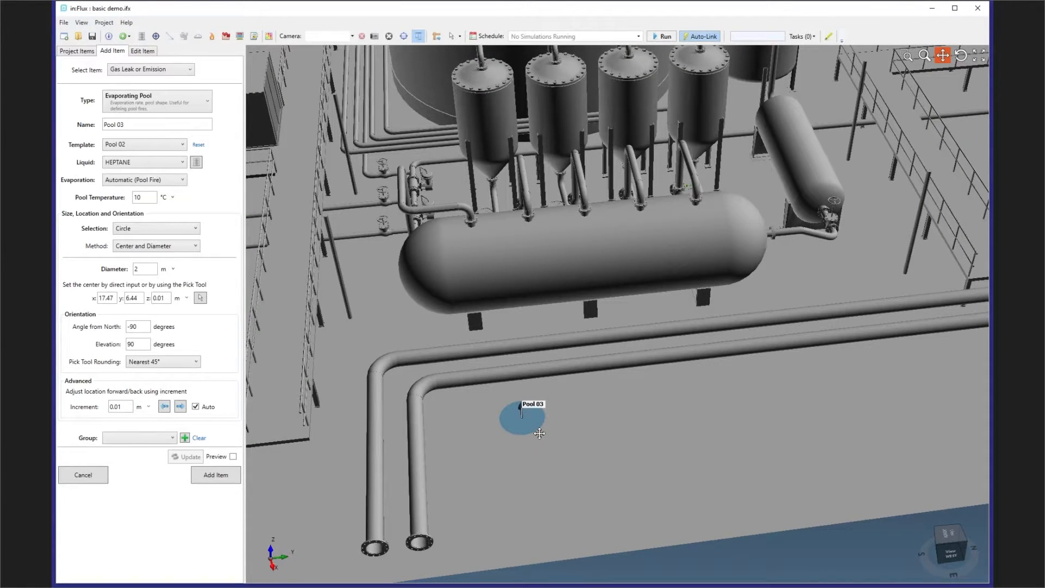
left_click(139, 233)
left_click(146, 255)
left_click(169, 249)
left_click(166, 270)
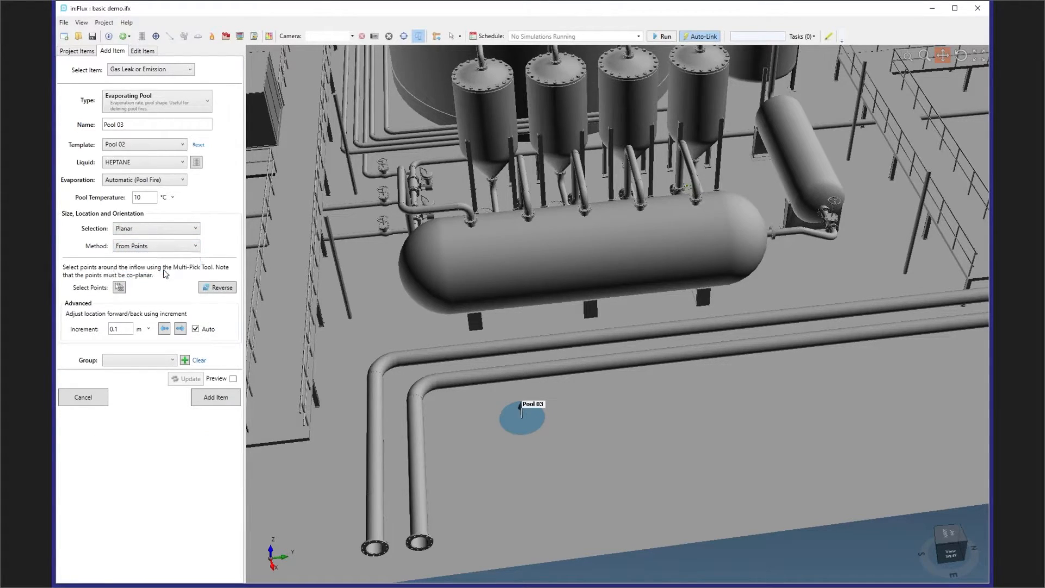
- Pick the planar pool's outline points on the ground near the two long pipes and close the loop
left_click_drag(487, 329, 370, 319)
left_click(119, 287)
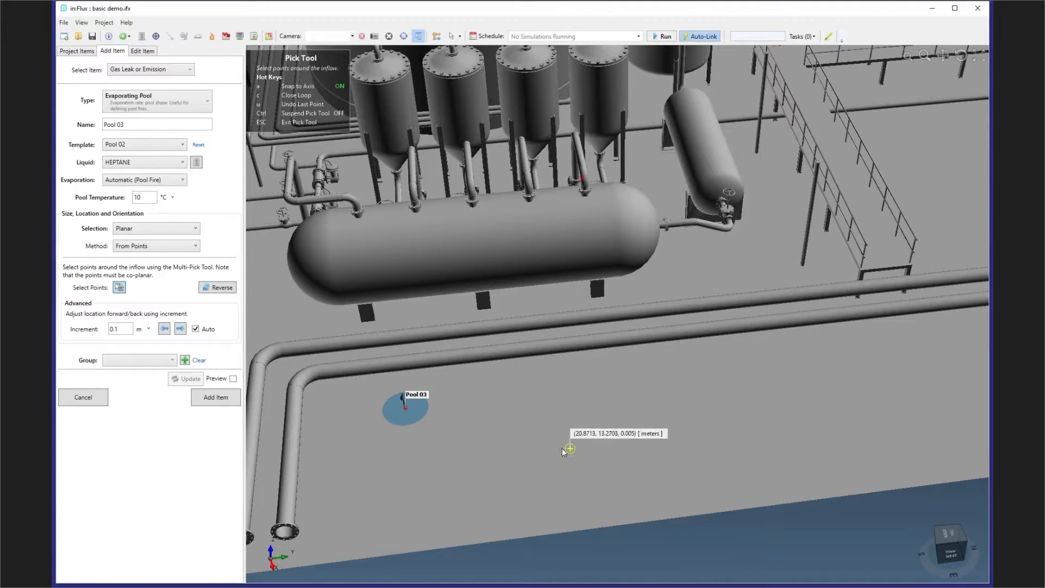
left_click(538, 434)
left_click(597, 371)
left_click(720, 447)
left_click(790, 359)
left_click(691, 279)
left_click(513, 299)
left_click(501, 415)
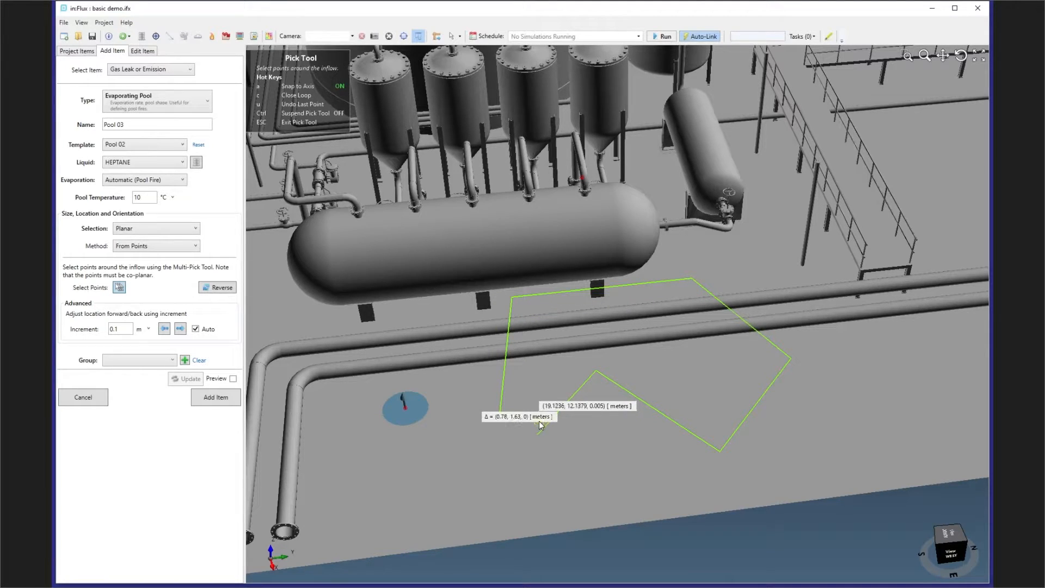
left_click(539, 427)
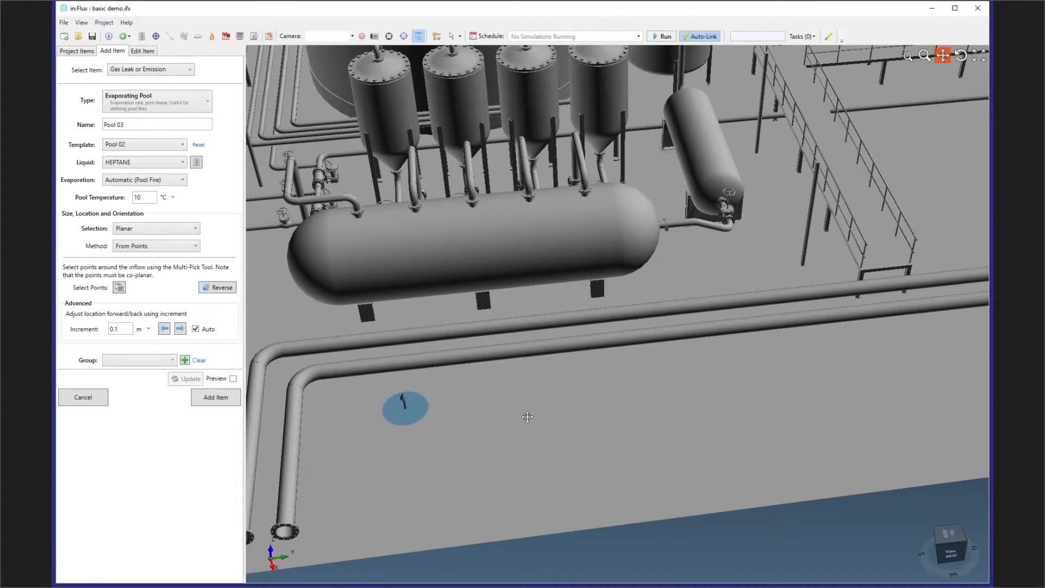
- Preview the planar pool with a forward offset of the 0.1 m increment and add it to the project
left_click(233, 378)
left_click(183, 328)
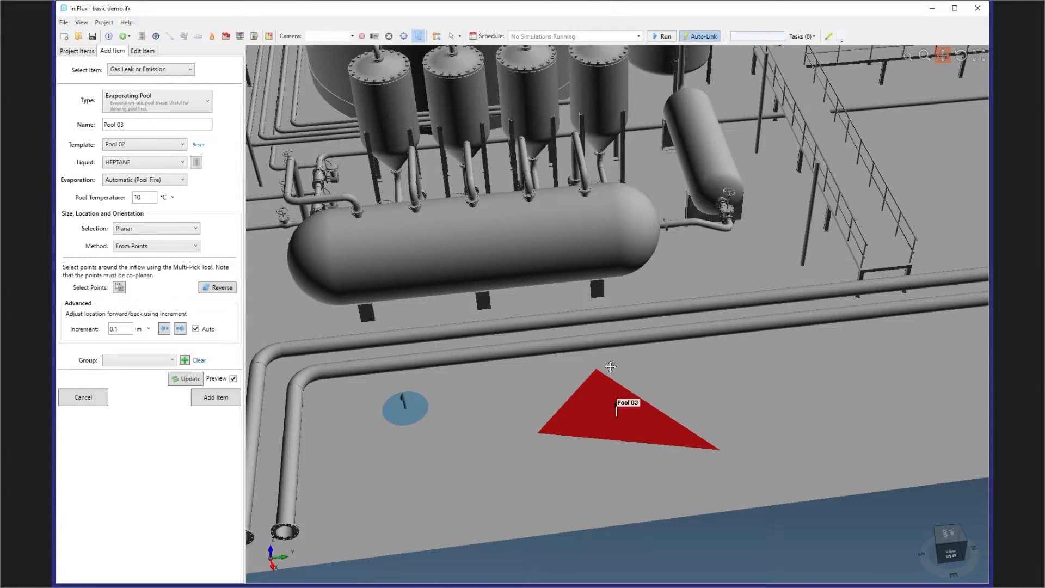
left_click(224, 397)
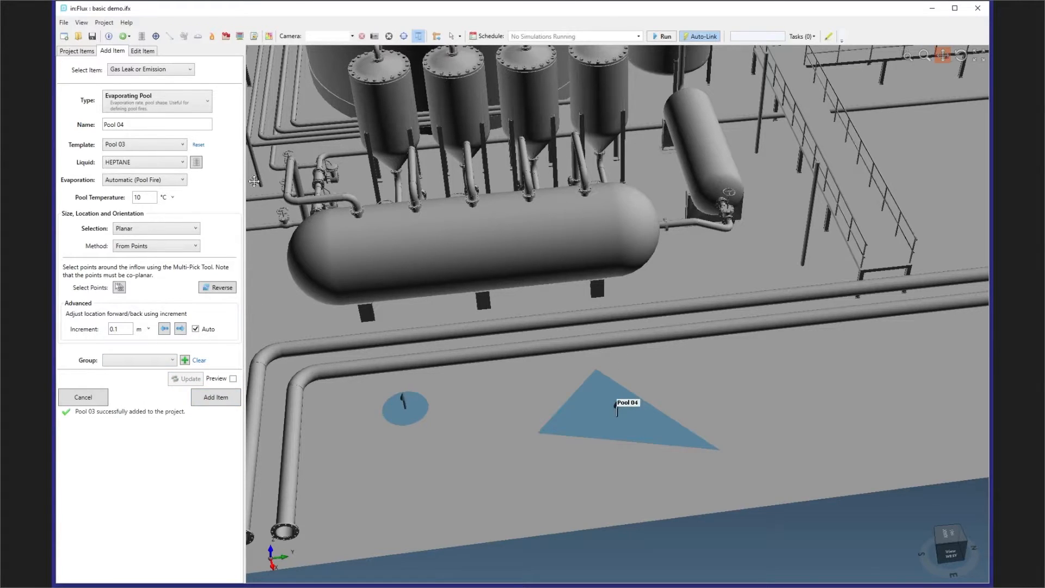
- Start a new fire simulation in the project and choose the Northerly, 5 m/s ventilation for it
left_click(78, 50)
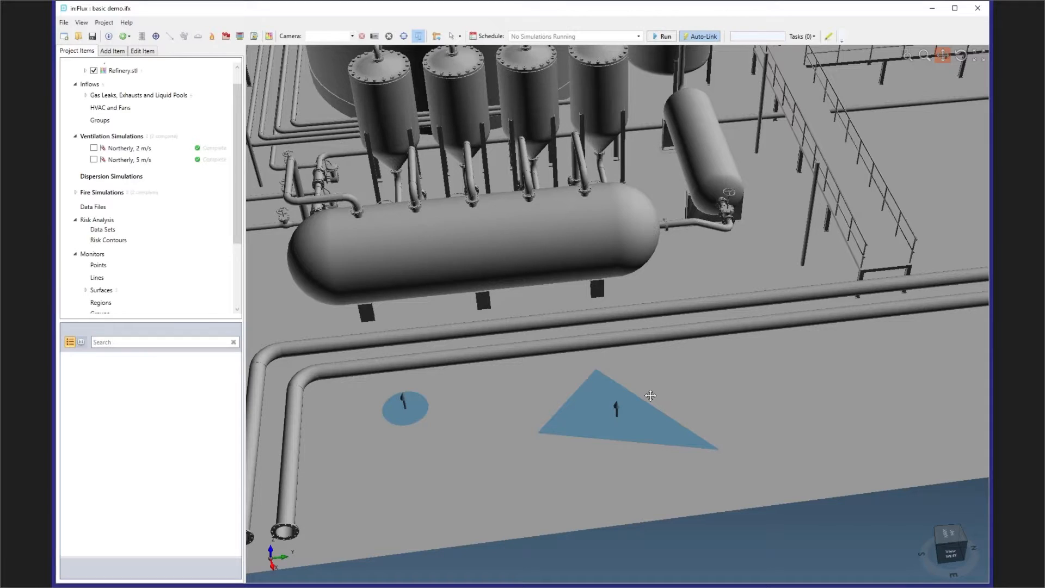
scroll(176, 225, "up", 2)
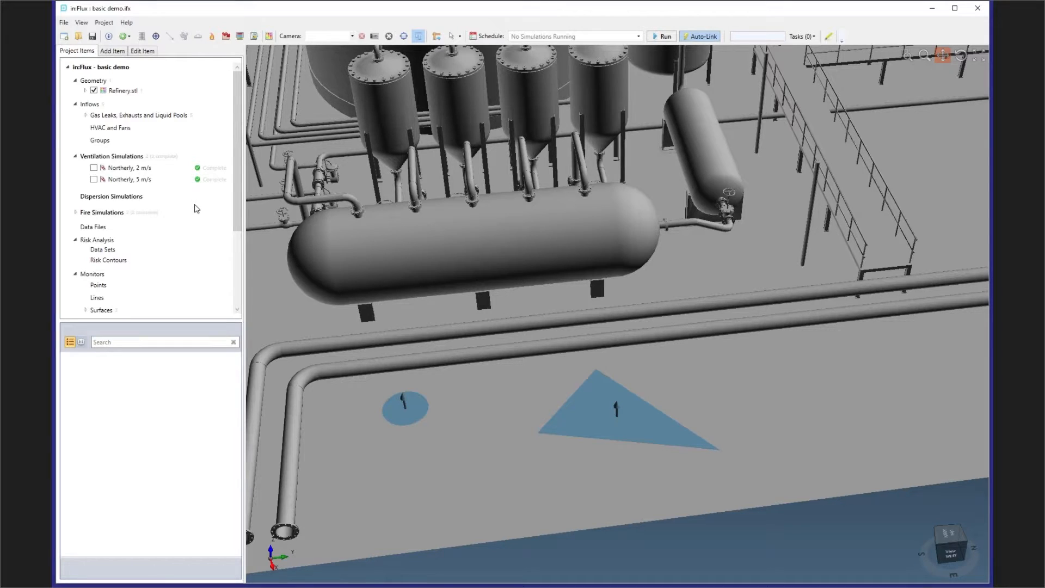
right_click(108, 212)
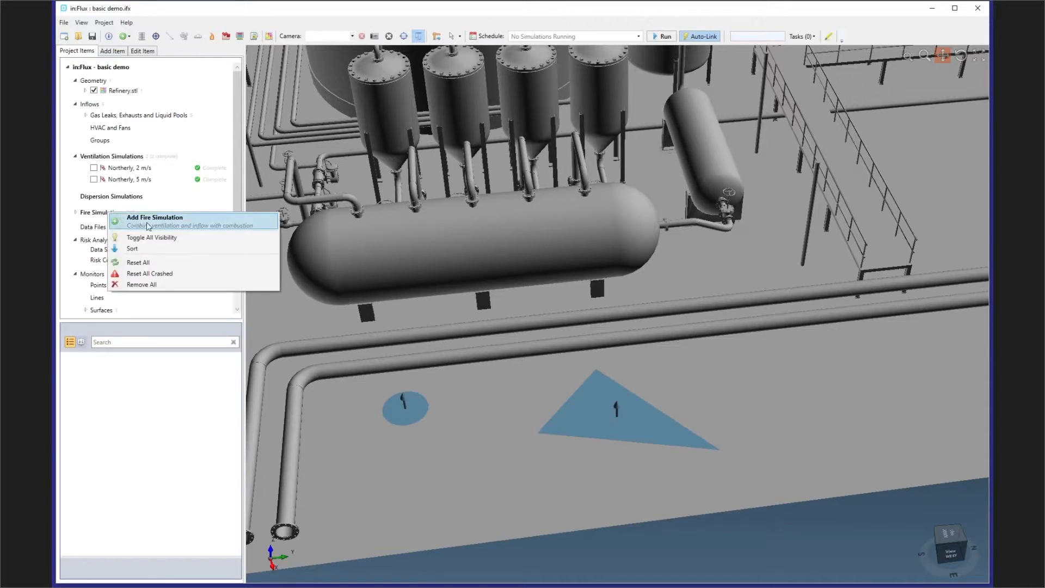
left_click(148, 221)
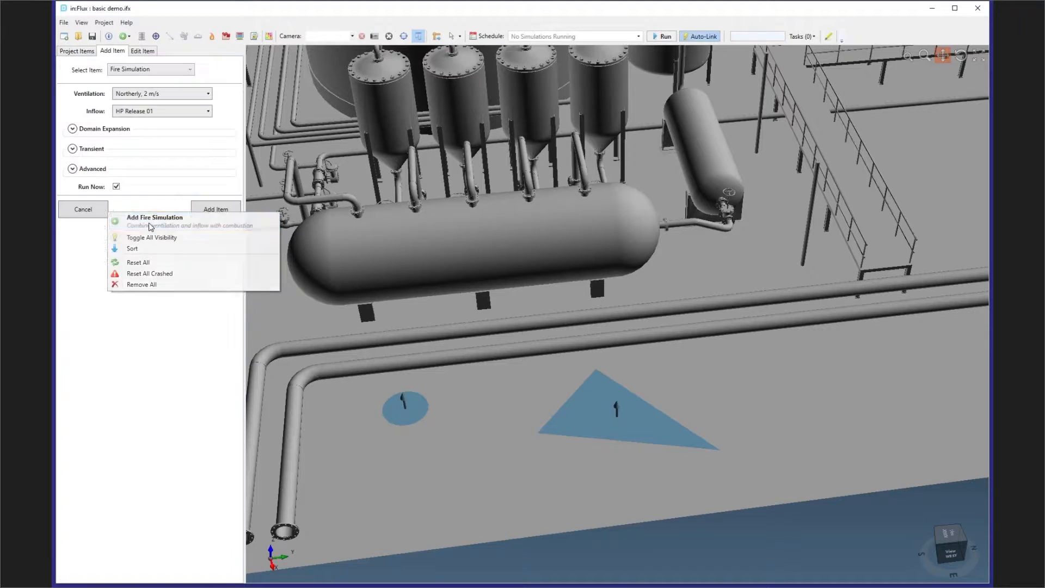
left_click(165, 94)
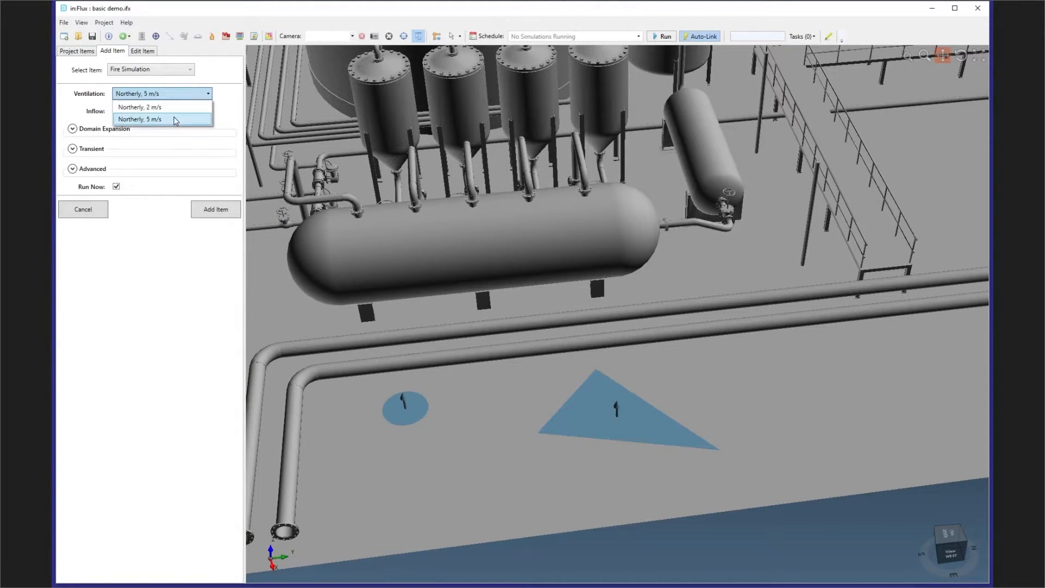
left_click(175, 120)
- Select HP Release 02, Pool 02 and Pool 03 as inflows and add their fire simulations to run now
left_click(169, 111)
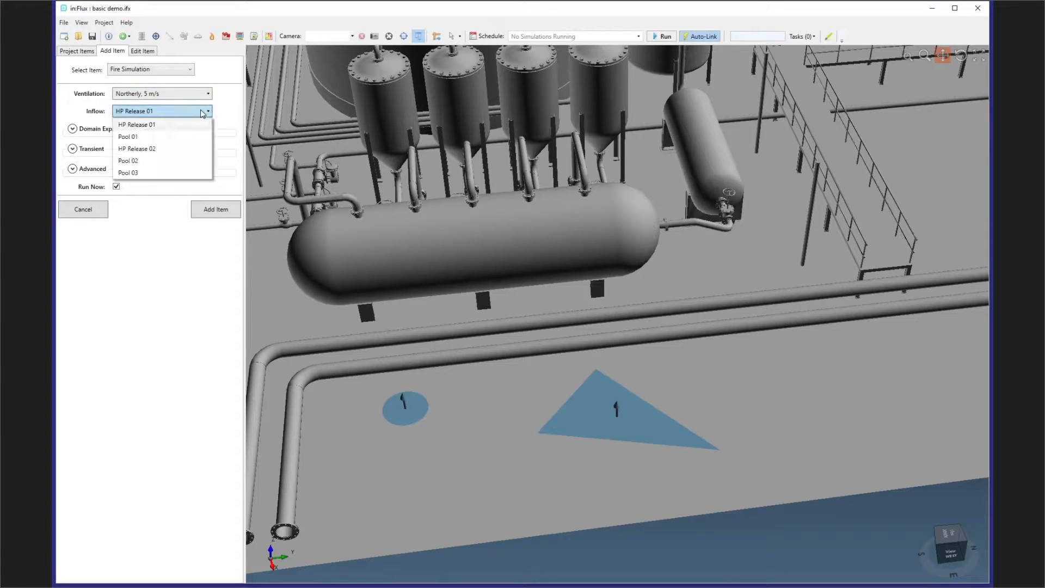
left_click(181, 149)
left_click(180, 161, "ctrl")
left_click(175, 172, "ctrl")
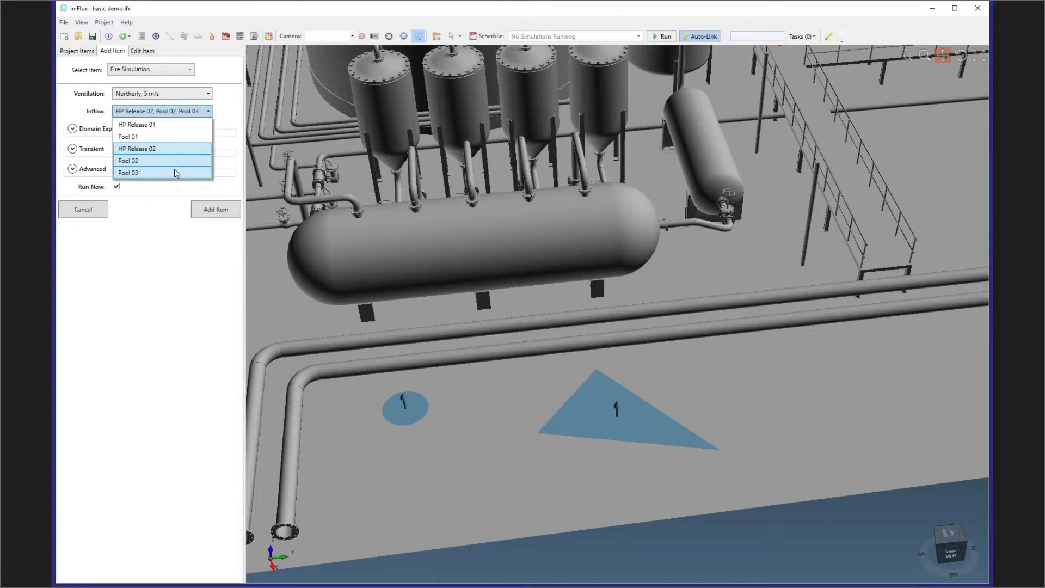
left_click(156, 298)
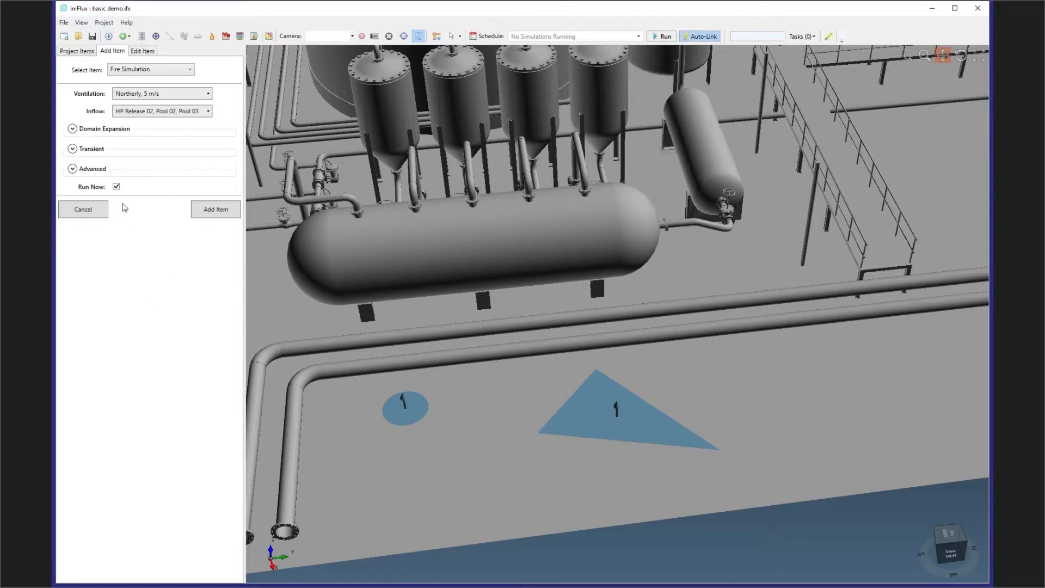
left_click(73, 149)
left_click(72, 149)
left_click(205, 211)
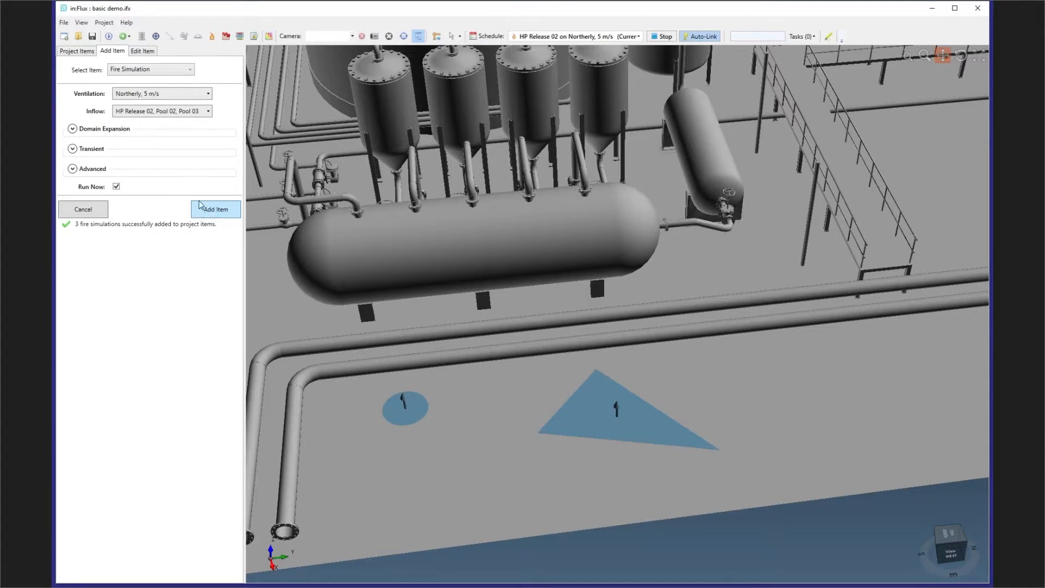
- Open the Simulation Monitor for the running HP Release 02 fire simulation and position it over the model
left_click(79, 51)
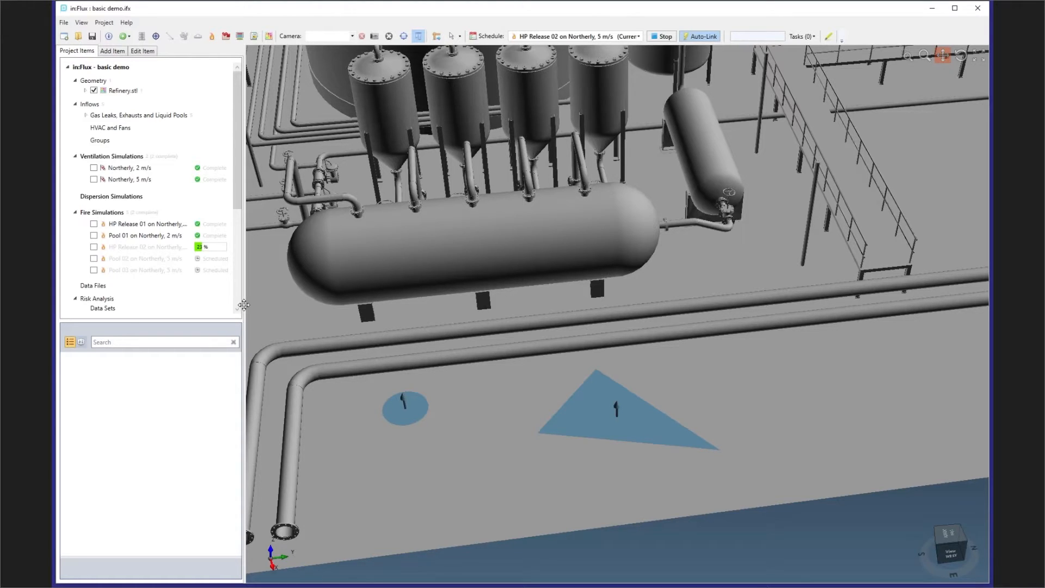
mouse_move(152, 249)
double_click(152, 250)
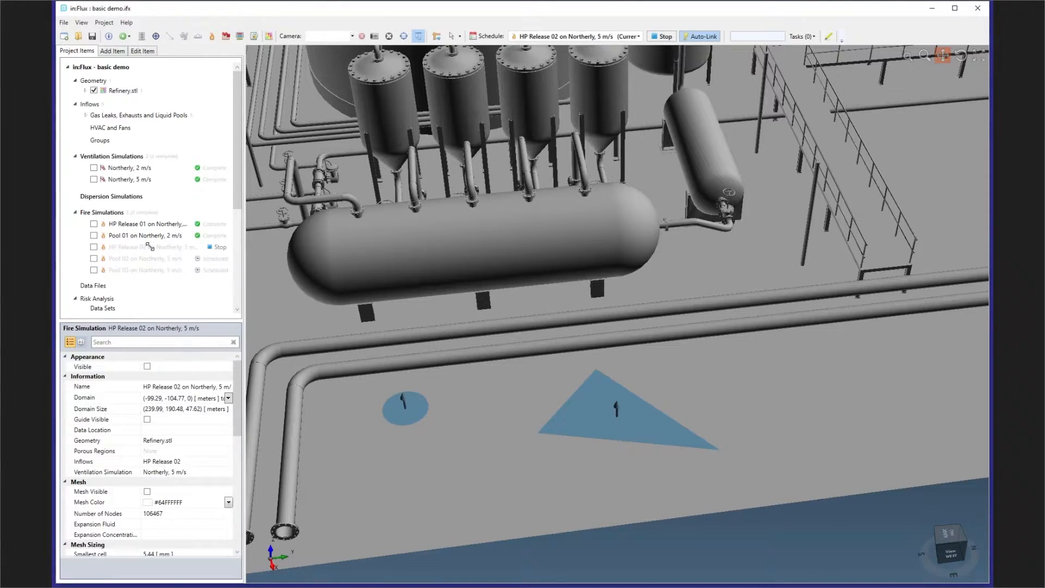
left_click_drag(258, 261, 412, 205)
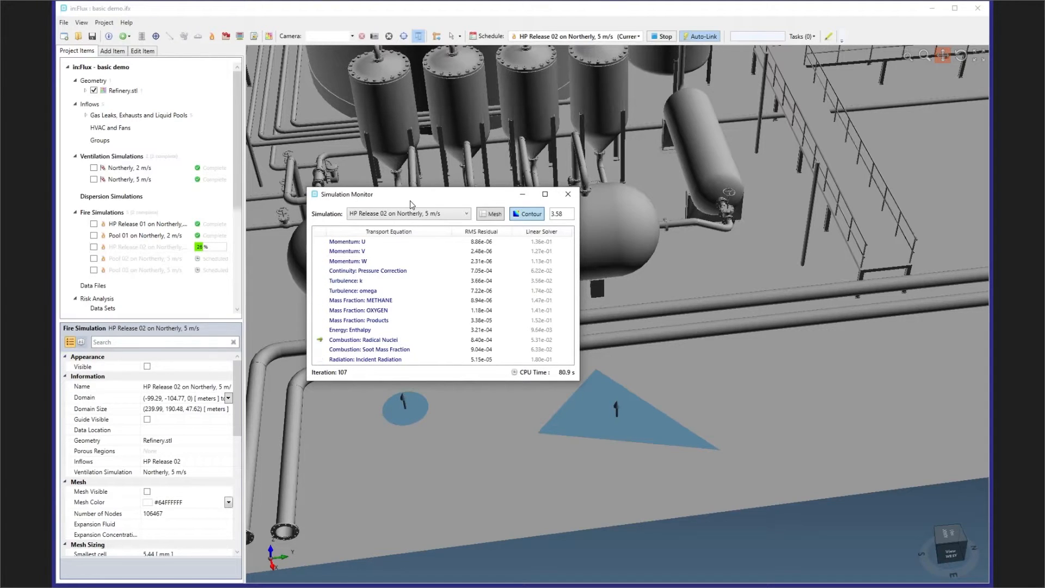
- Display the HP Release 02 fire simulation domain and view its full extent around the refinery
left_click(94, 247)
scroll(795, 295, "down", 10)
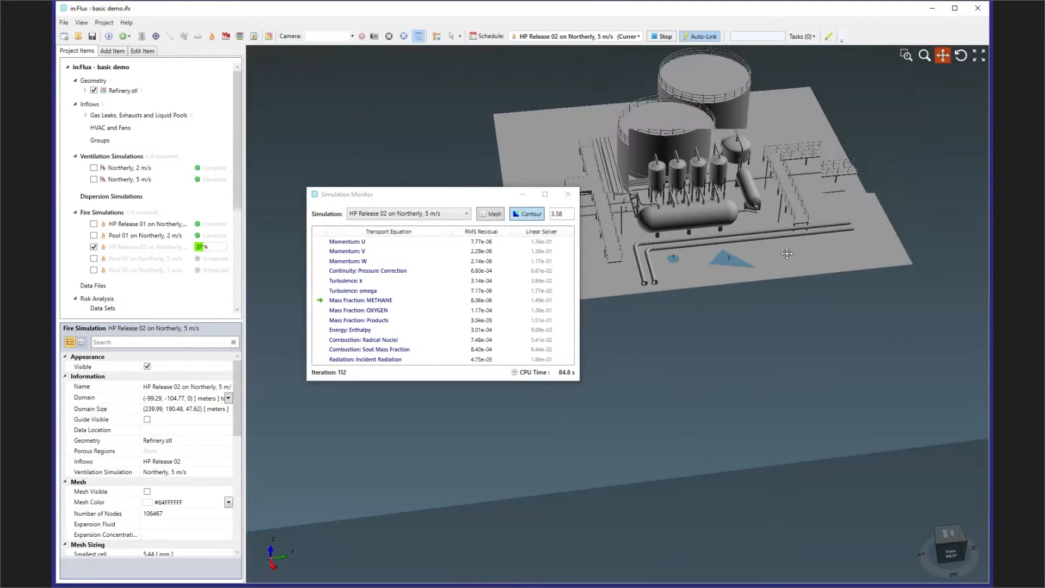
scroll(795, 295, "down", 3)
middle_click_drag(795, 295, 745, 217)
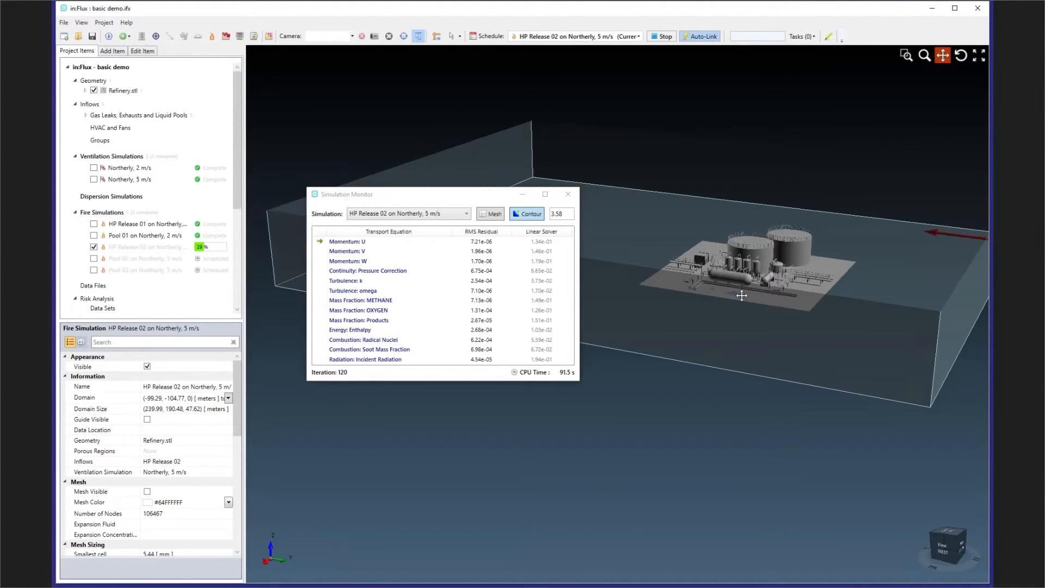
right_click(696, 401)
left_click(713, 474)
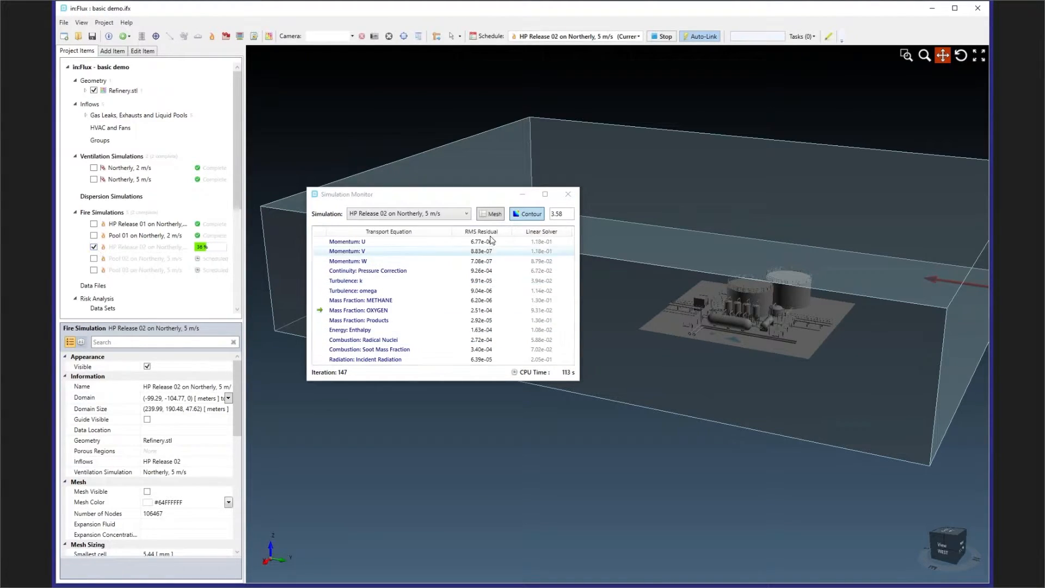
- Show the running simulation's mesh, inspect its refinement around the refinery from several angles, and hide it again
left_click(491, 214)
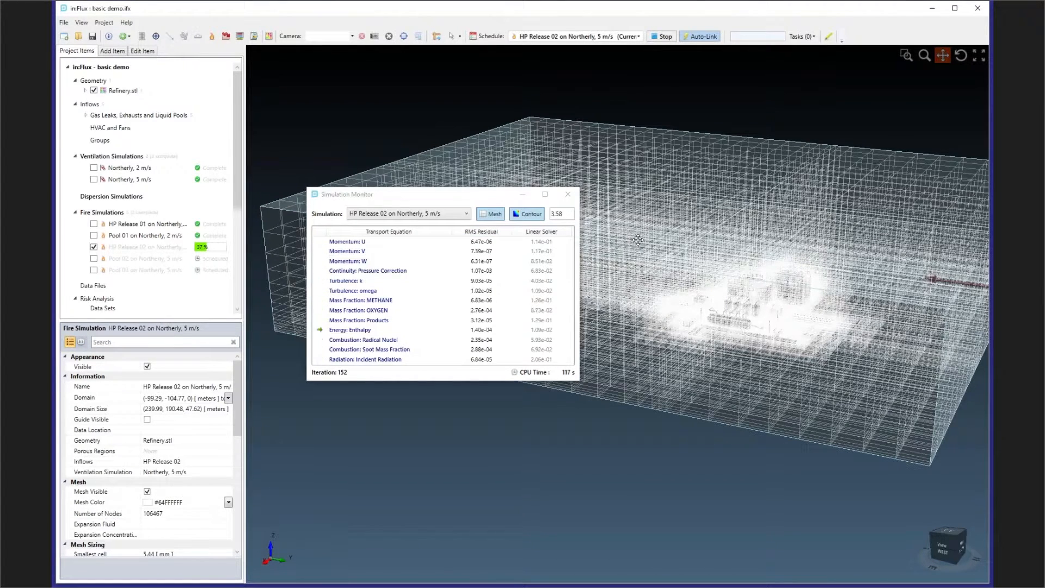
middle_click_drag(726, 287, 751, 400)
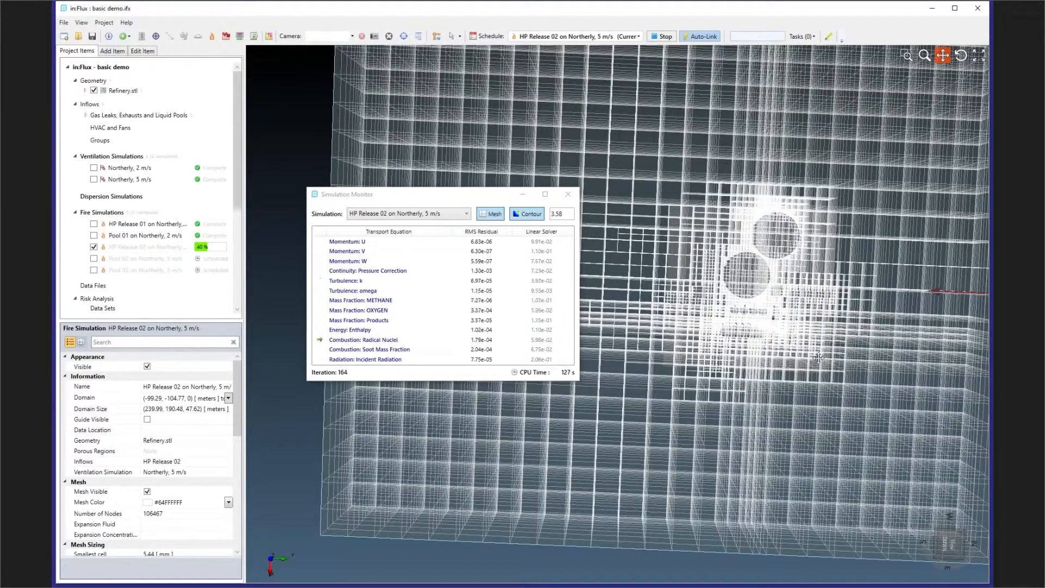
middle_click_drag(788, 381, 787, 299)
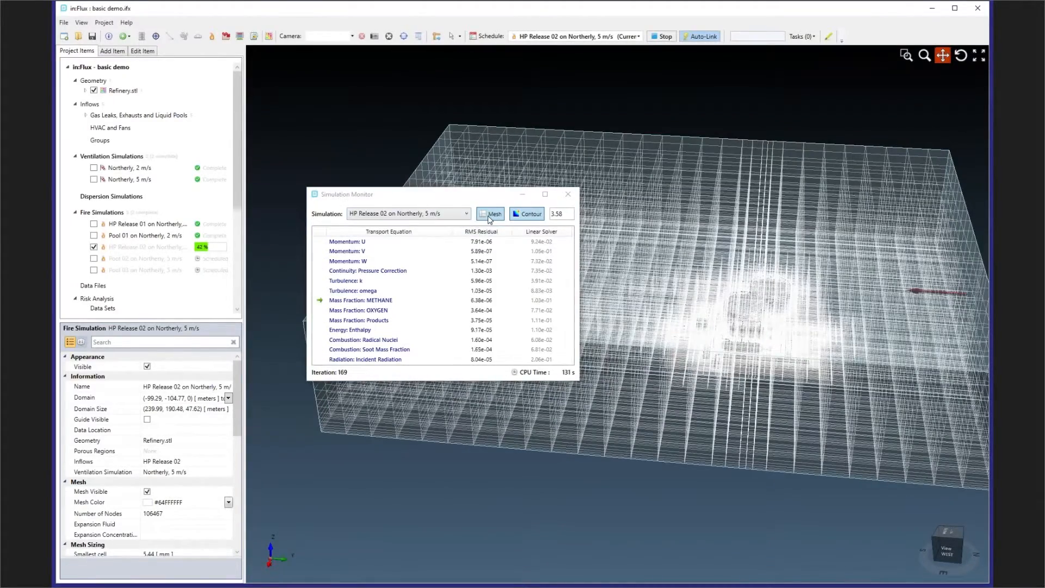
left_click(489, 215)
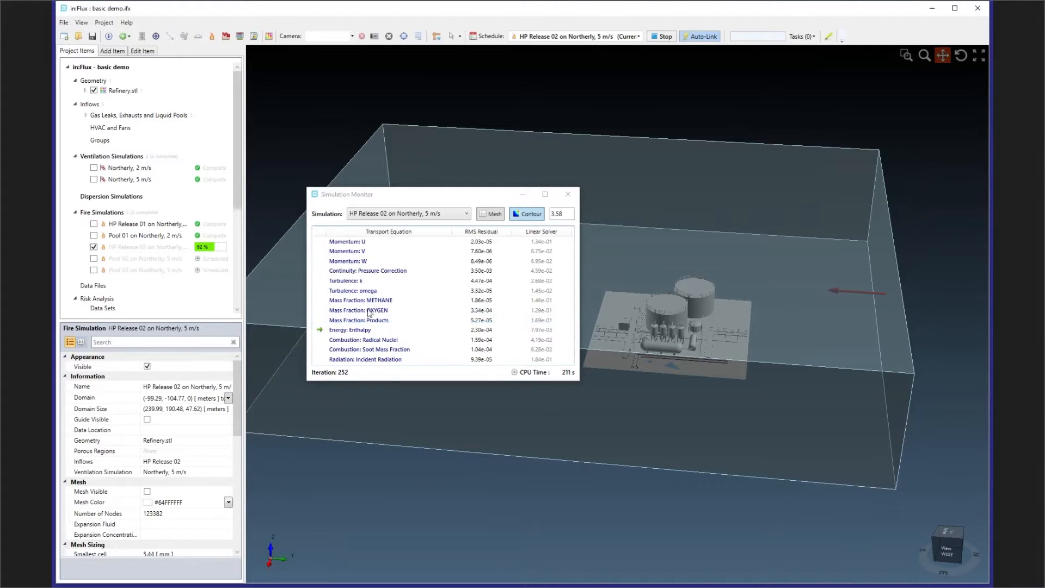
- Review the HP Release 02 simulation's properties, including mesh sizing, models, and the reaction's Formula and Heat of Reaction
scroll(155, 425, "down", 10)
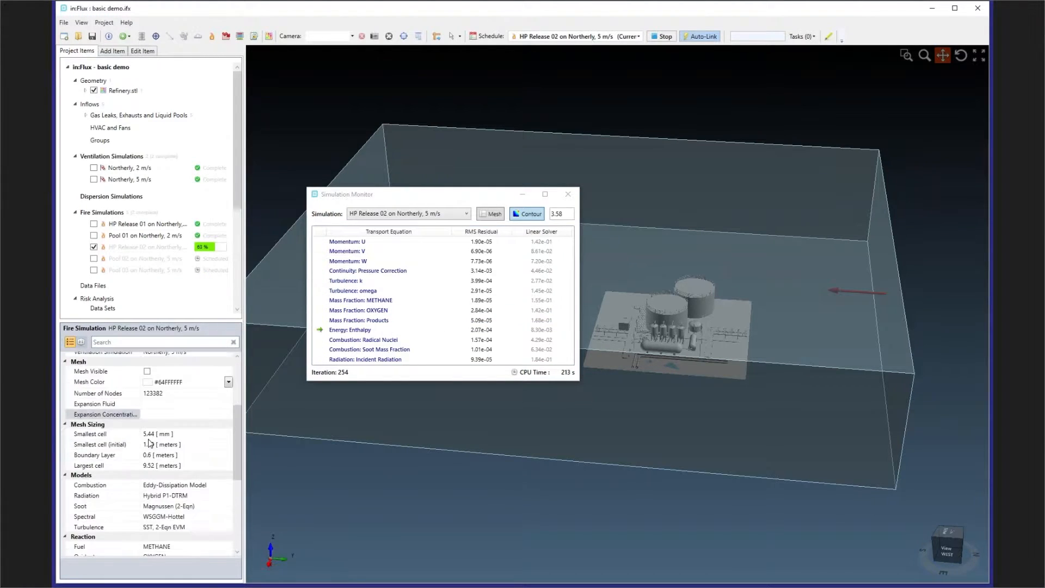
left_click_drag(161, 321, 171, 204)
left_click(106, 388)
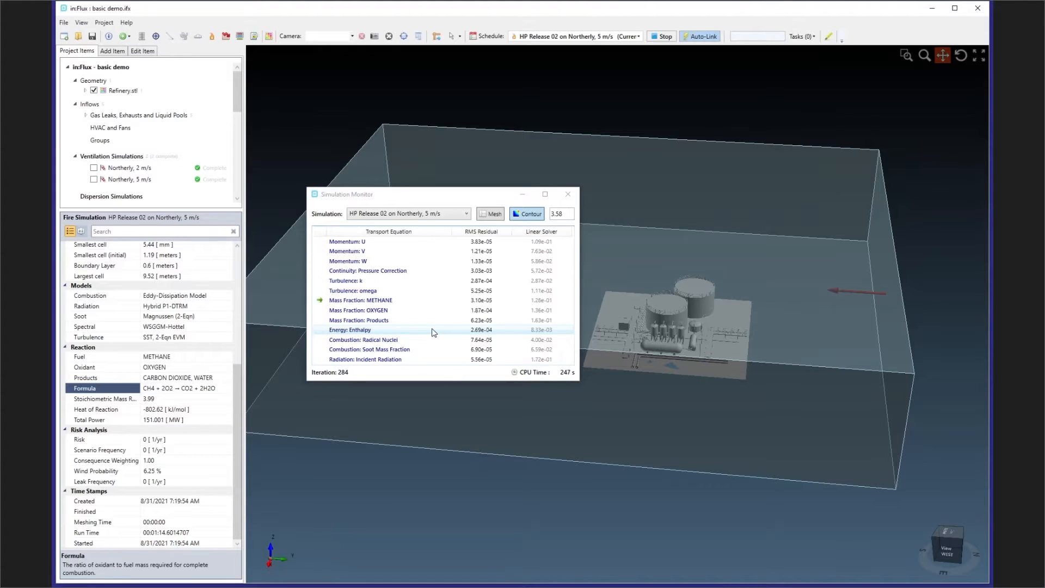
left_click(106, 411)
scroll(105, 414, "up", 1)
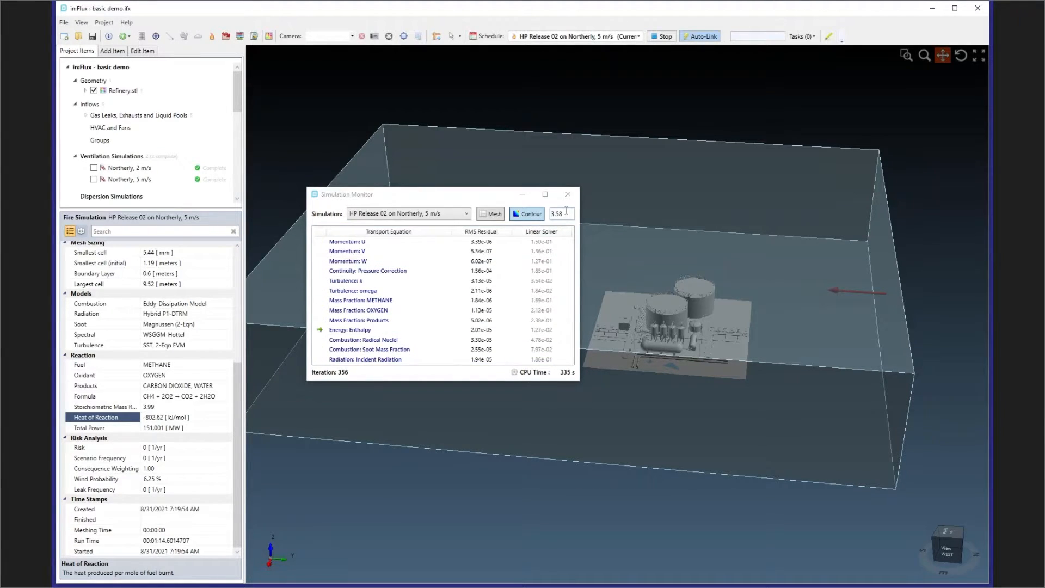
- Close the Simulation Monitor, hide the HP Release 02 simulation domain, and enlarge the project list to show all fire simulations
left_click(568, 193)
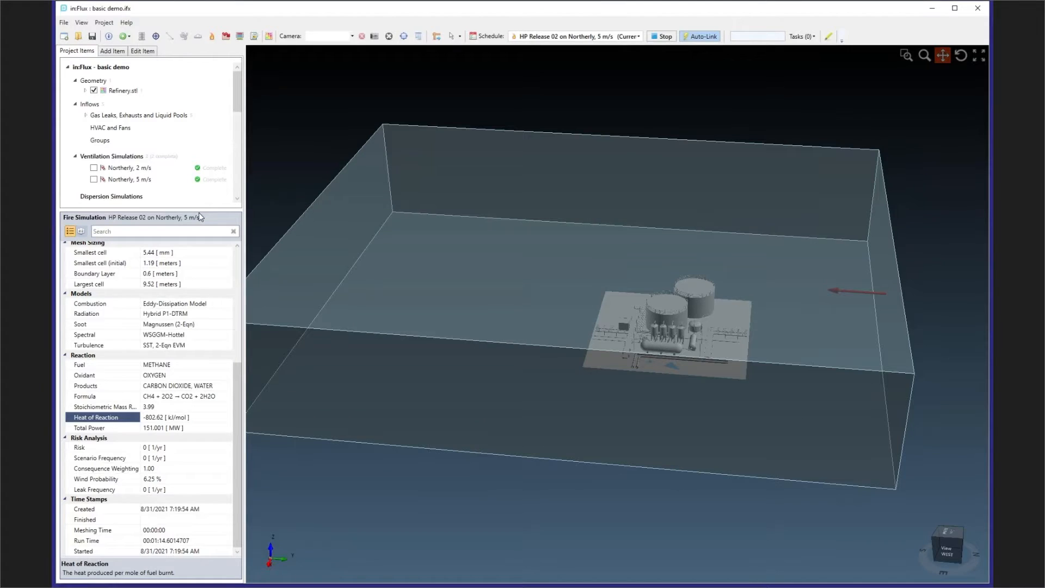
left_click_drag(199, 211, 197, 361)
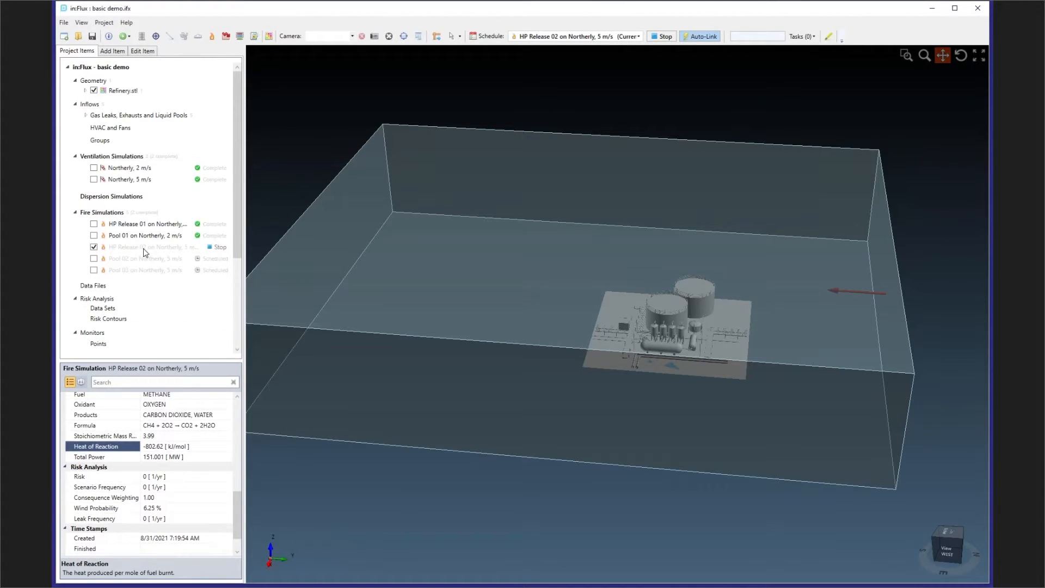
left_click(94, 246)
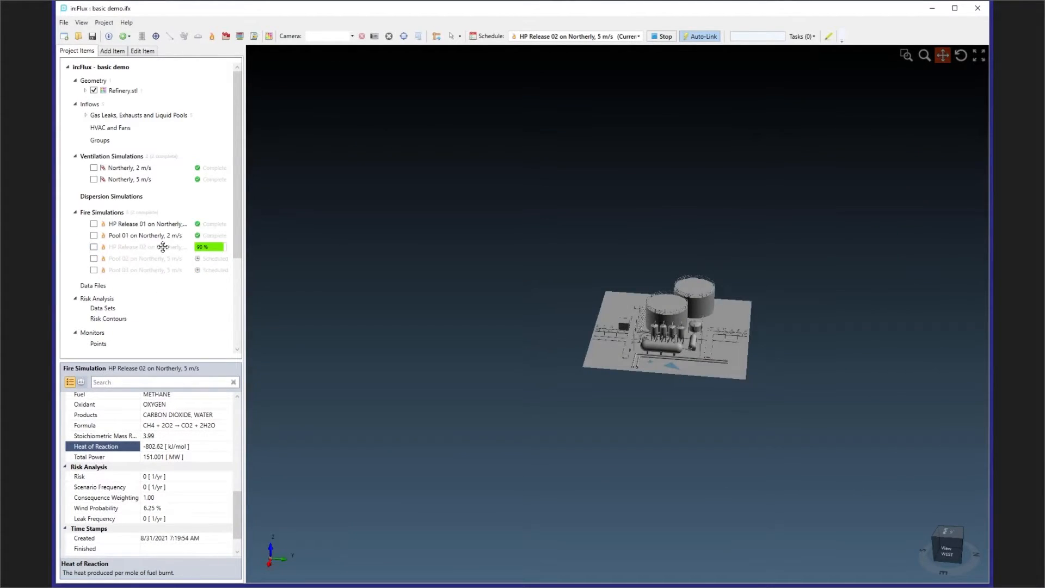
left_click_drag(181, 363, 177, 323)
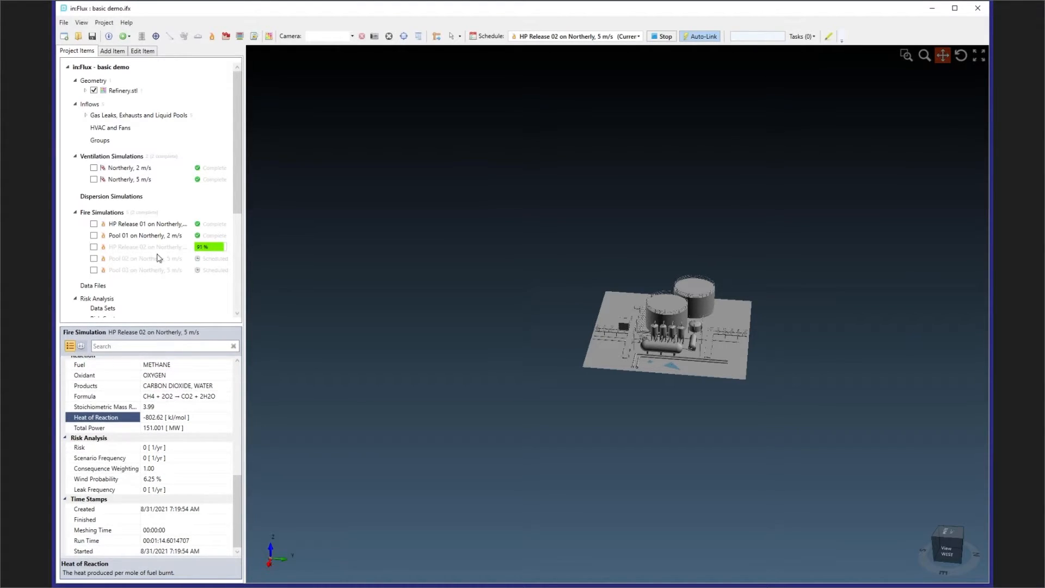
- Show the HP Release 01 inflow in the refinery model and hide HP Release 02, Pool 02 and Pool 03
left_click(86, 116)
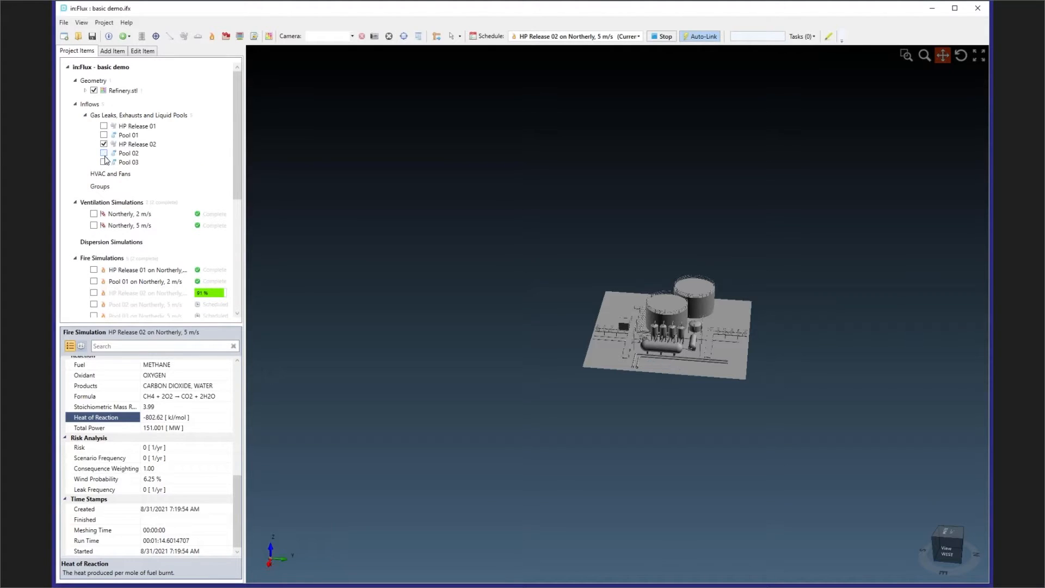
left_click(103, 126)
left_click_drag(700, 321, 671, 330)
scroll(527, 367, "up", 10)
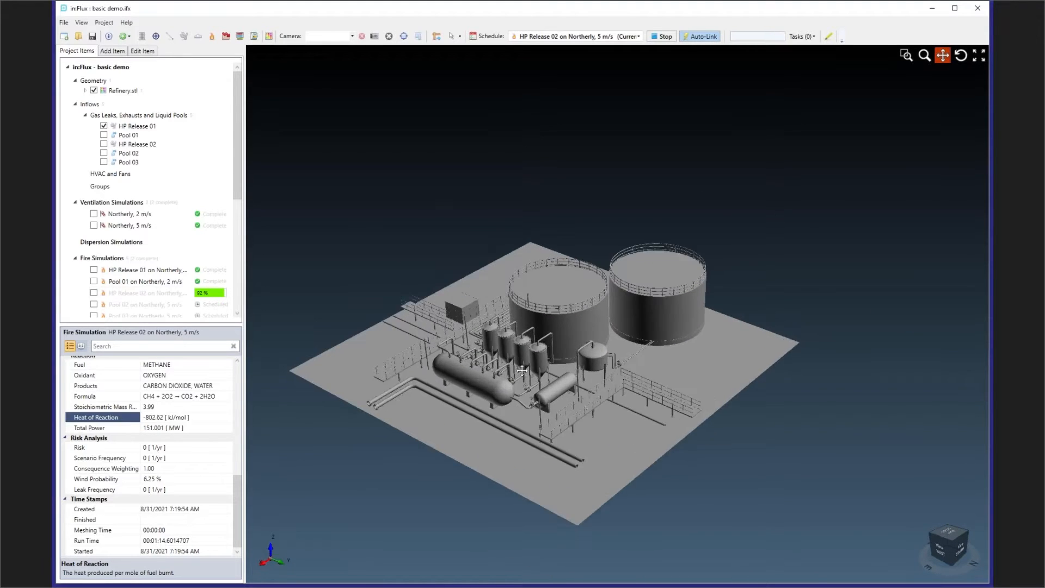
- Examine the HP Release 01 leak's location and direction at the pipe flange near the vessels, and review the fire simulations list
scroll(527, 366, "up", 3)
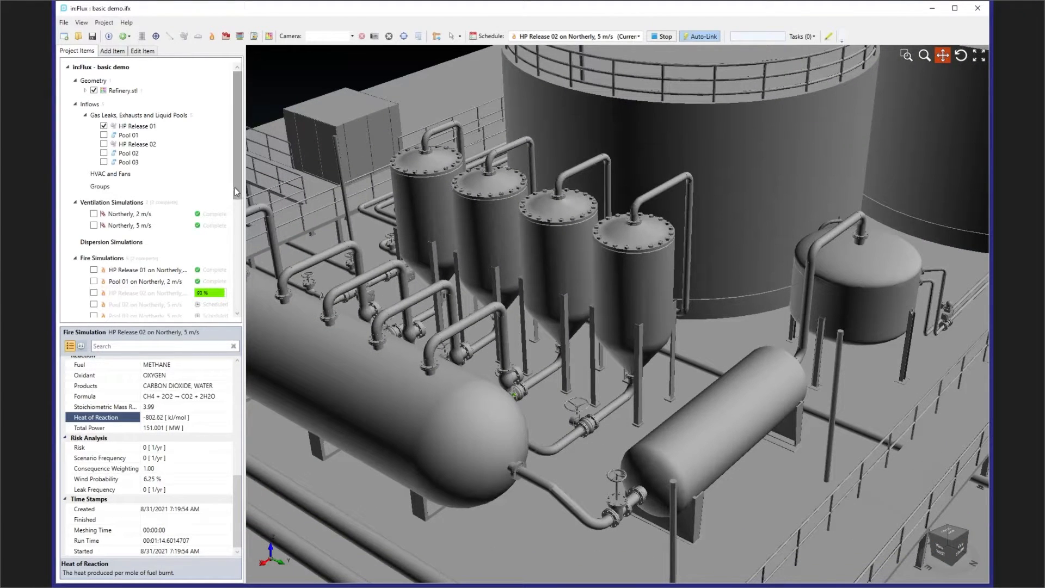
scroll(236, 224, "down", 3)
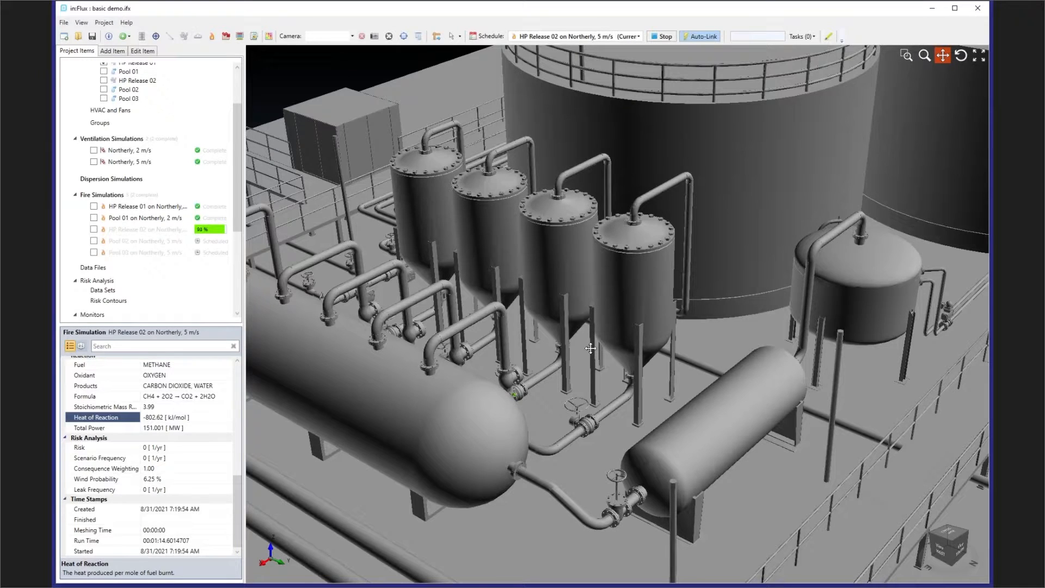
scroll(512, 395, "up", 6)
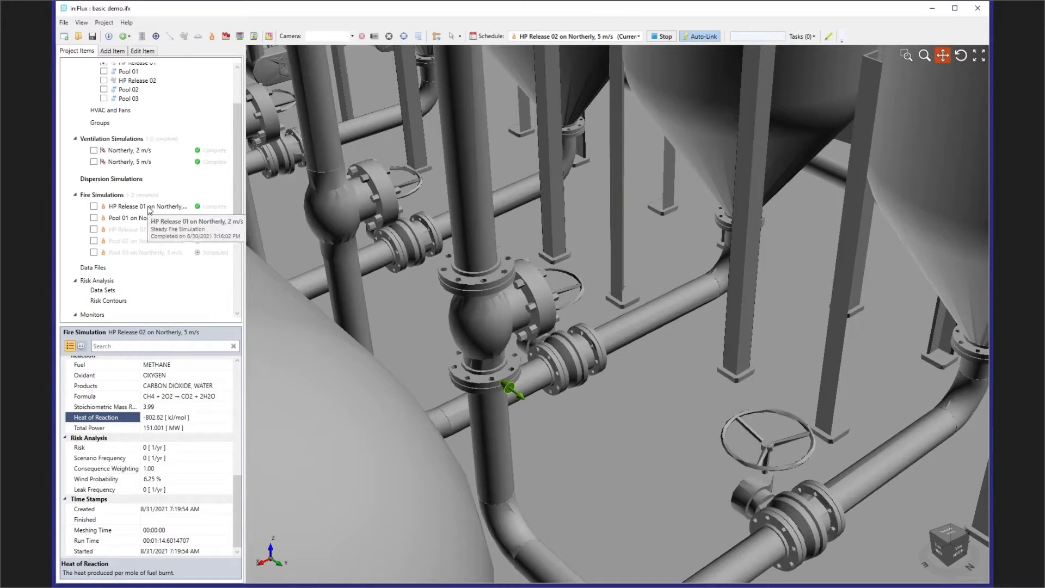
scroll(514, 388, "up", 5)
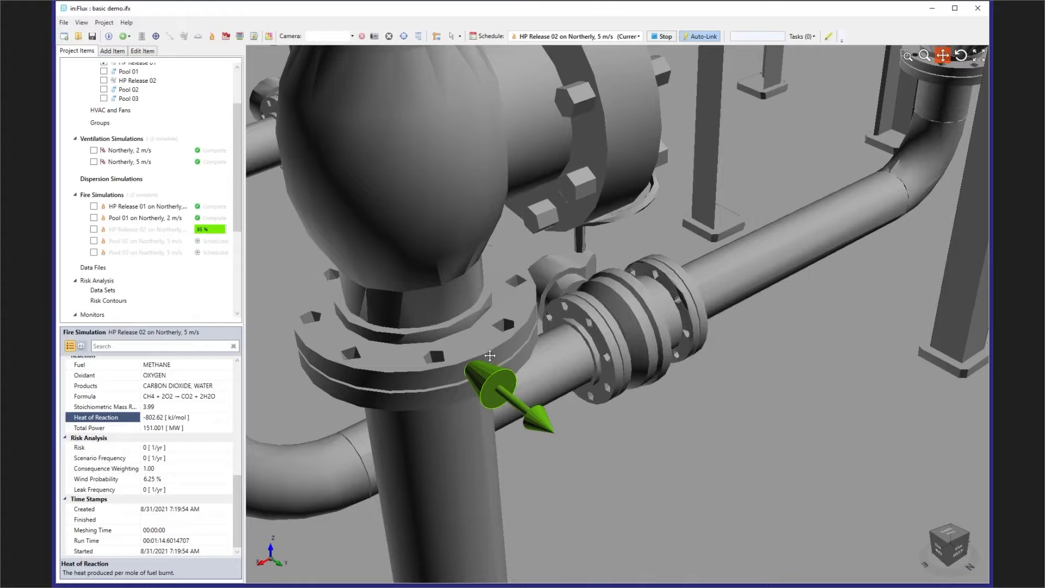
scroll(480, 380, "down", 6)
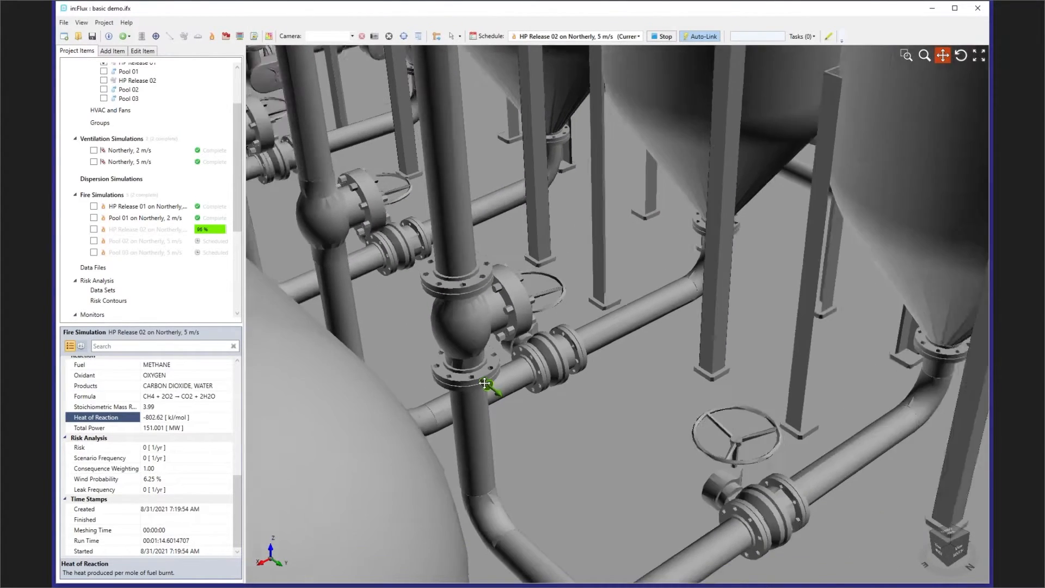
scroll(484, 384, "down", 3)
left_click_drag(566, 385, 548, 338)
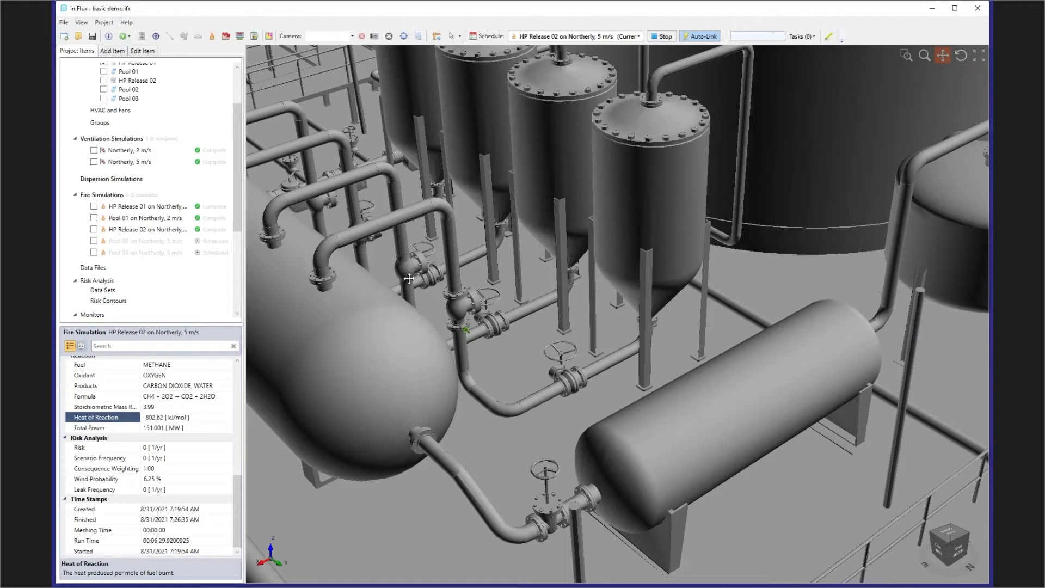
middle_click_drag(430, 298, 454, 294)
scroll(455, 294, "down", 5)
left_click_drag(237, 221, 243, 242)
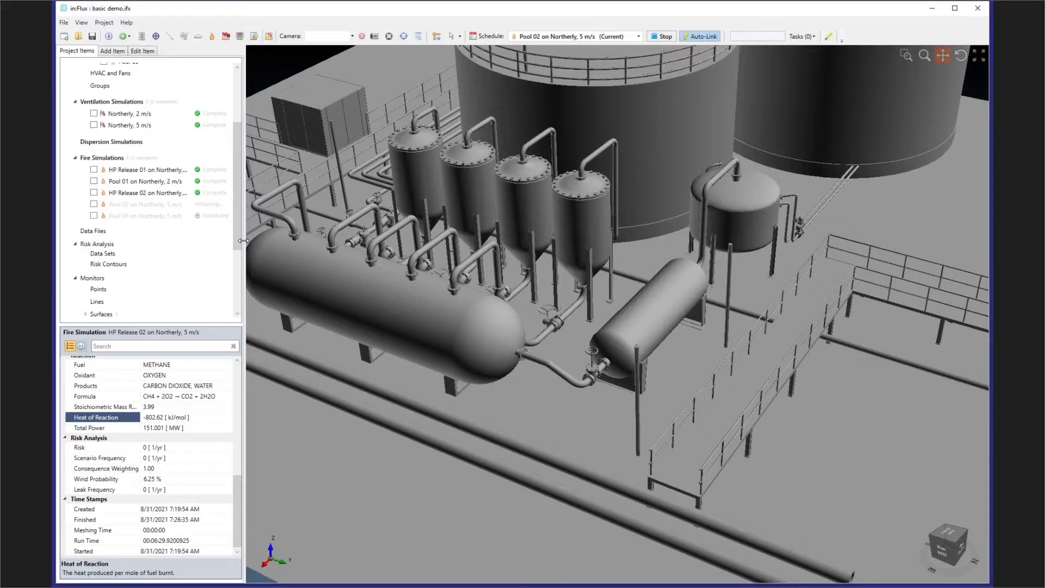
- Expand the project's isosurfaces and show the Temperature at 800 °C isosurface for HP Release 01 on Northerly, 2 m/s
scroll(185, 266, "down", 2)
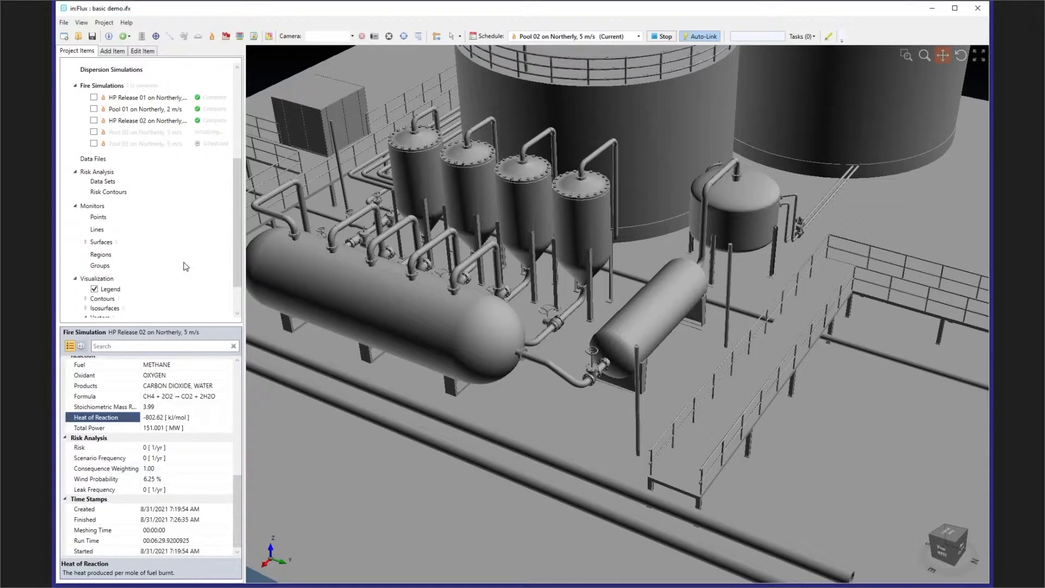
scroll(185, 266, "down", 2)
left_click(85, 260)
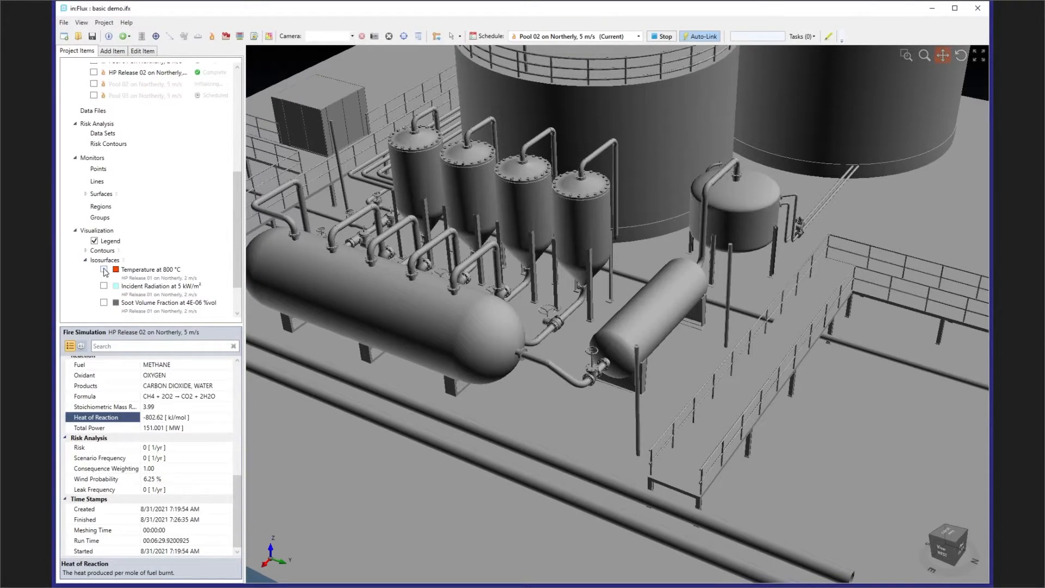
left_click(104, 270)
- Examine the 800 °C flame surface from the HP Release 01 leak point to where it strikes the horizontal vessel
middle_click_drag(491, 282, 321, 301)
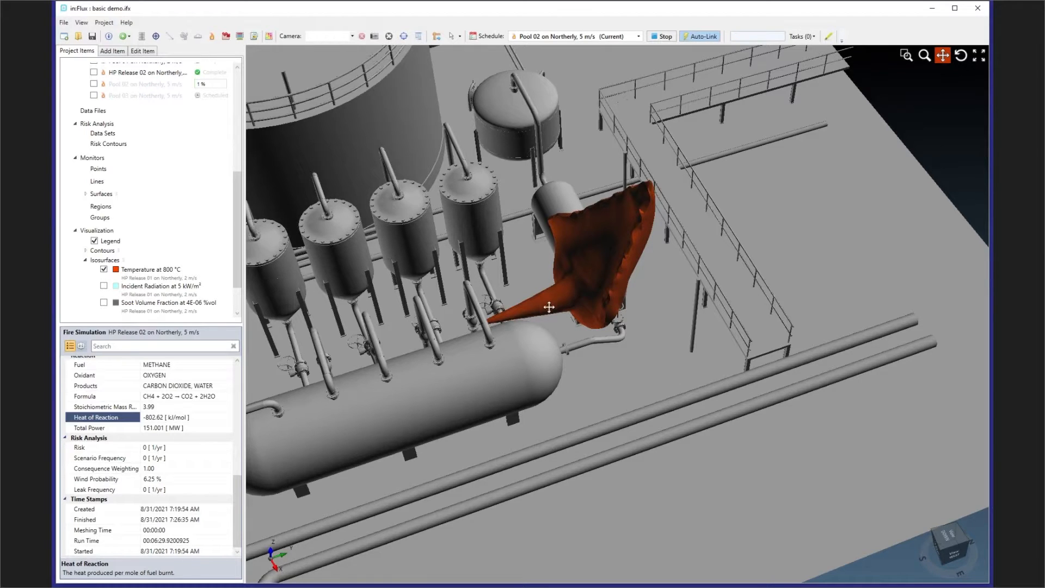
scroll(524, 311, "up", 5)
left_click_drag(483, 323, 437, 333)
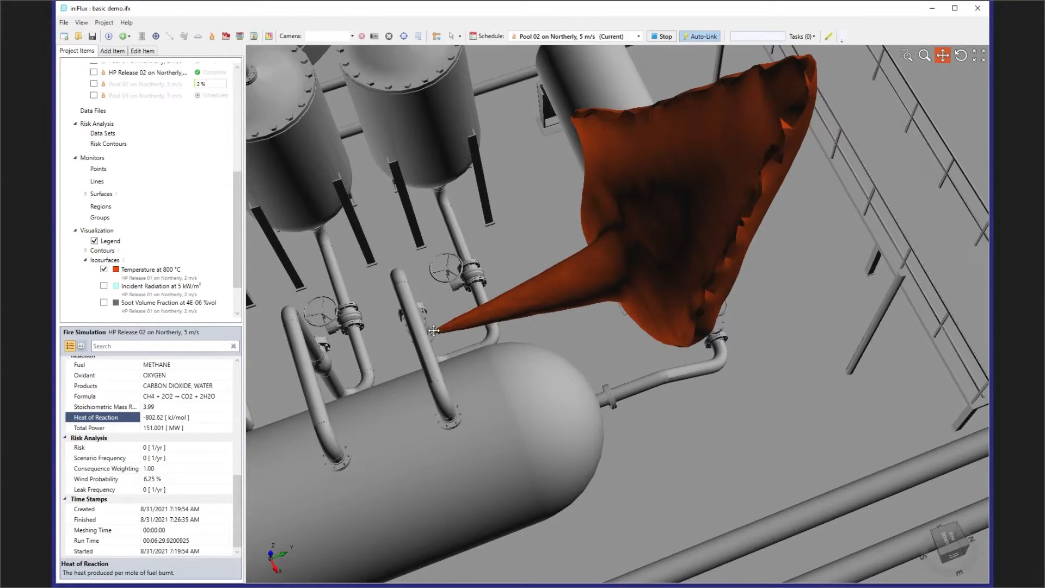
mouse_move(434, 330)
scroll(431, 332, "up", 3)
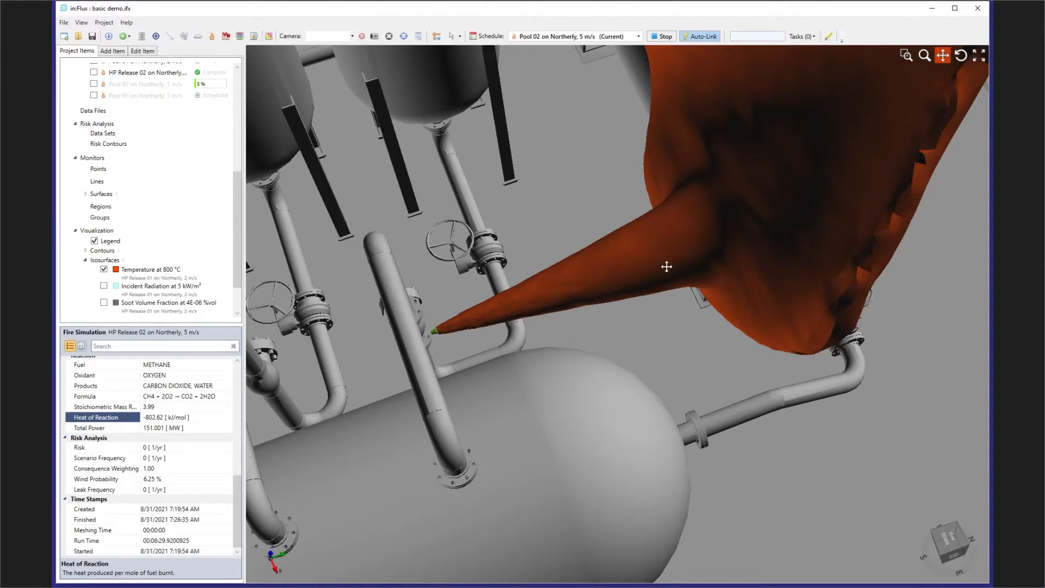
left_click_drag(697, 248, 584, 362)
middle_click_drag(606, 306, 660, 299)
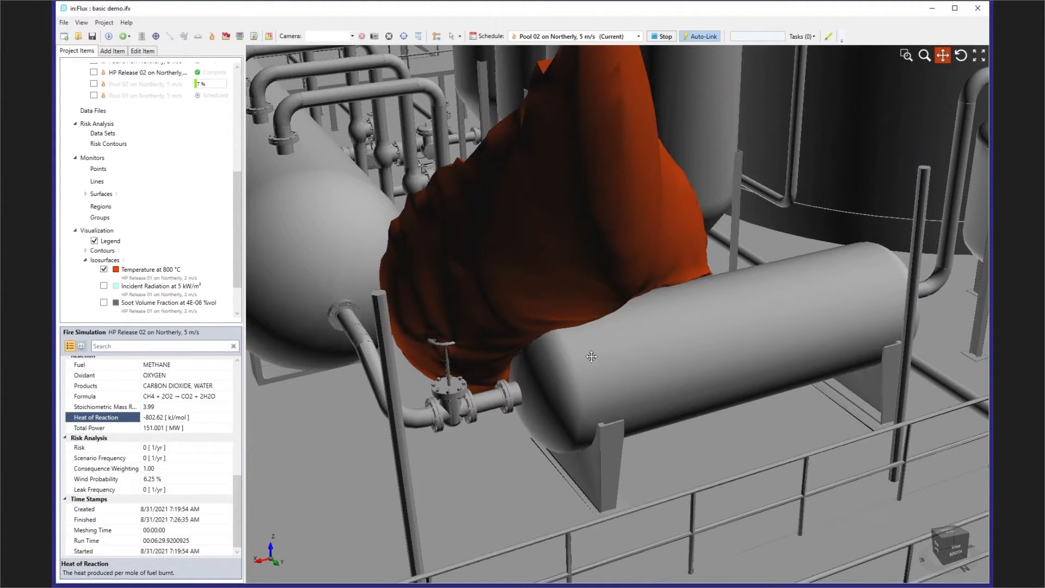
scroll(590, 357, "down", 5)
middle_click_drag(590, 357, 575, 316)
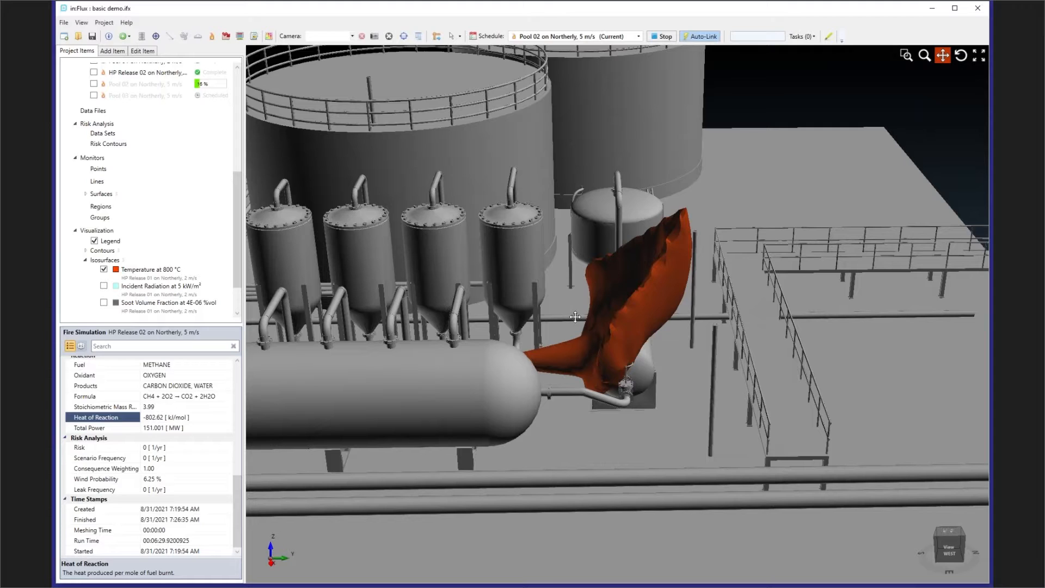
middle_click_drag(593, 338, 609, 382)
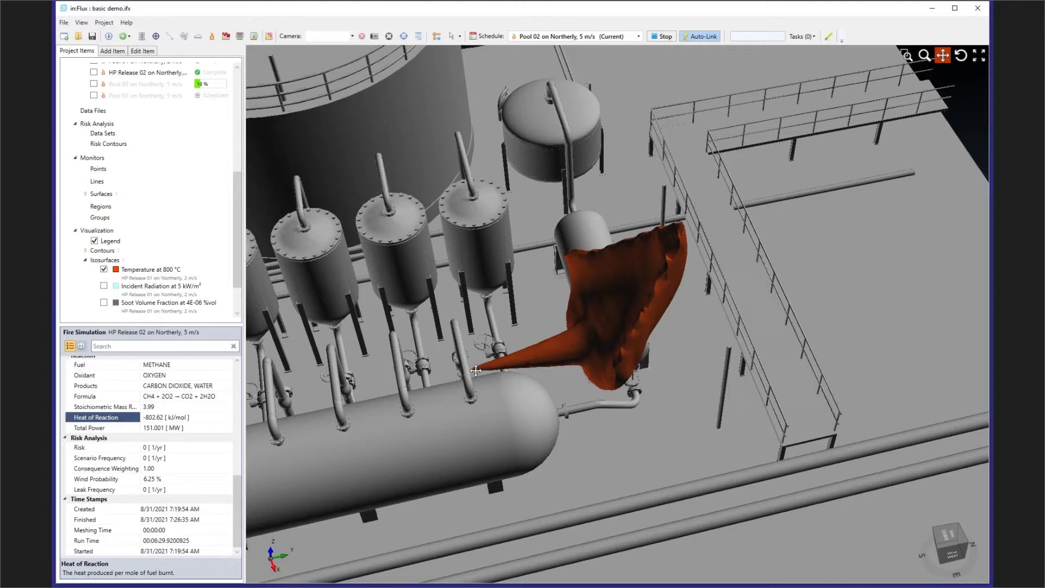
middle_click_drag(606, 314, 560, 311)
scroll(116, 288, "down", 3)
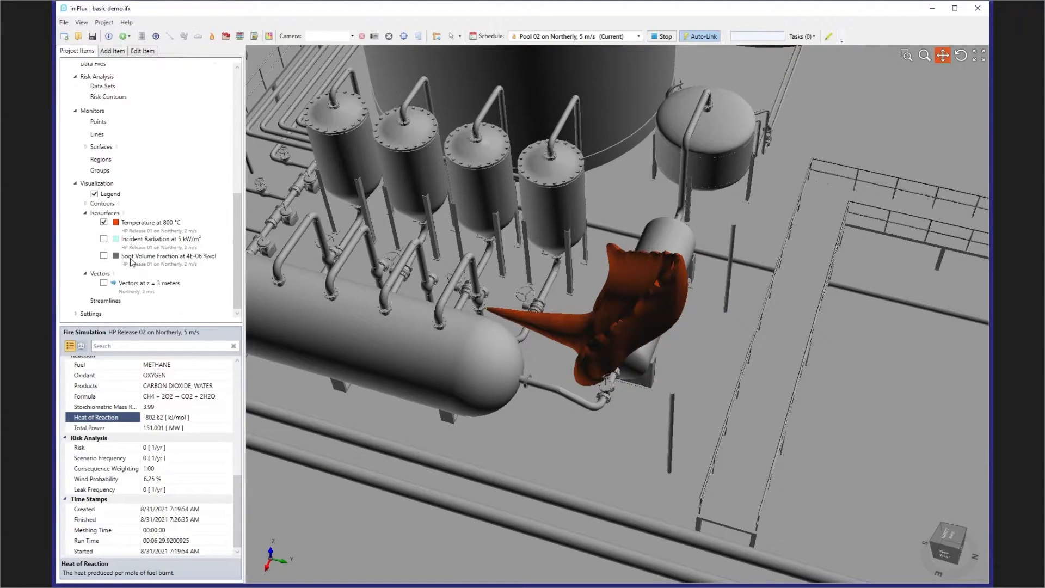
- Replace the 800 °C isosurface with the Temperature at z = 2.55 meters contour and display the contour's color legend
left_click(103, 222)
left_click(86, 203)
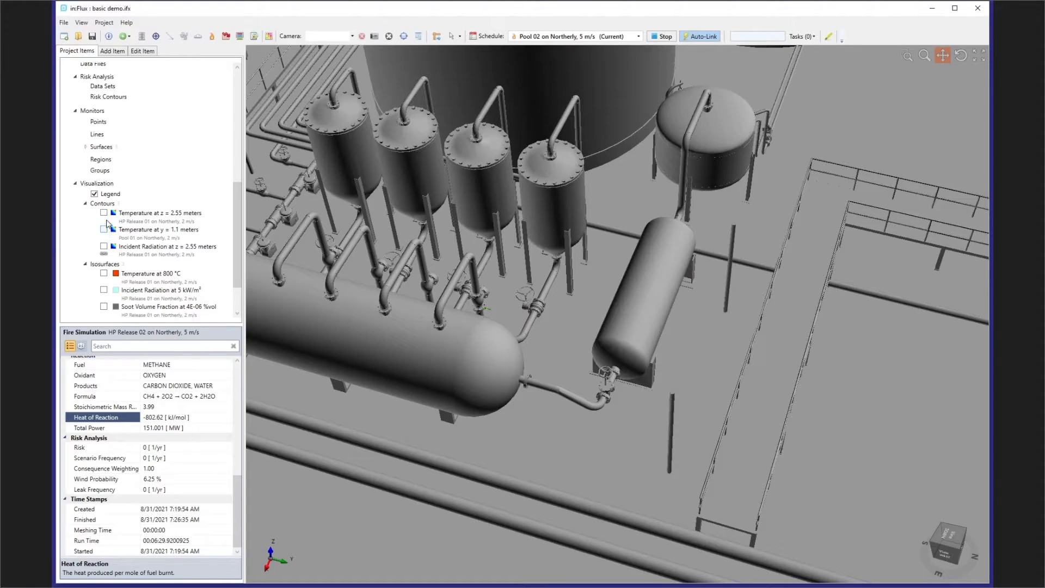
left_click(104, 213)
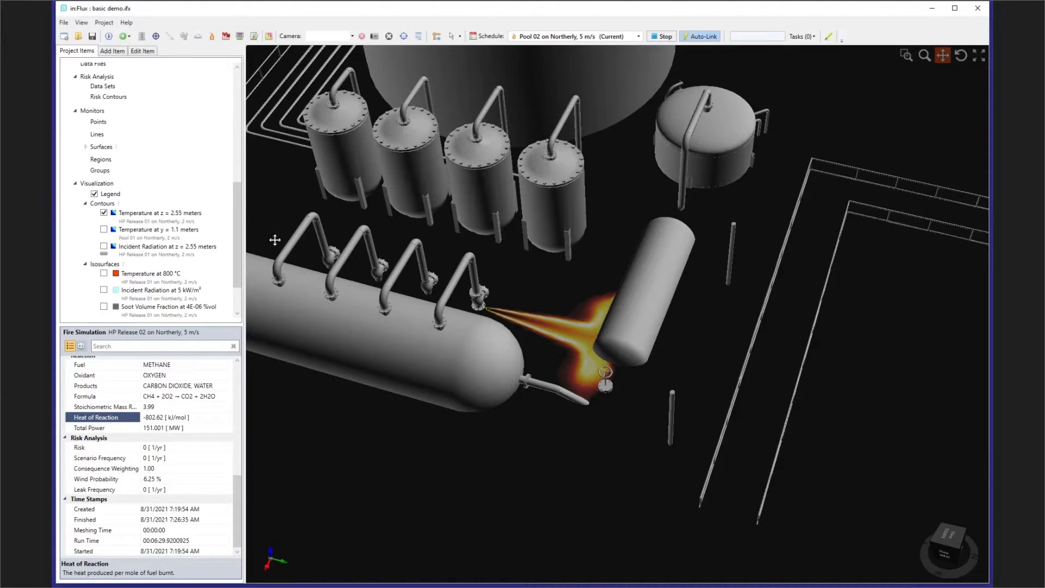
right_click(171, 219)
left_click(155, 221)
right_click(155, 221)
left_click(170, 236)
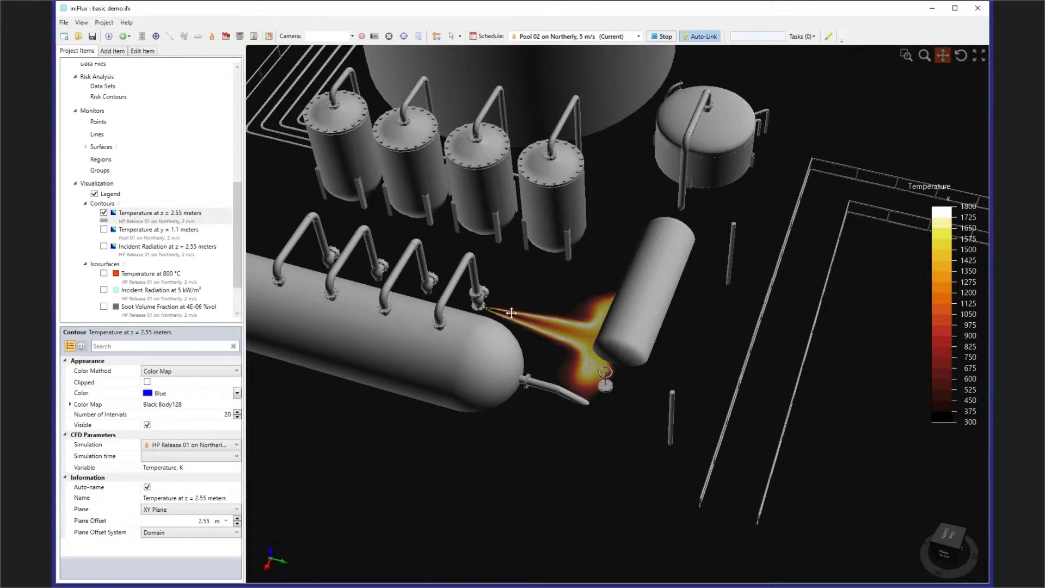
- Examine the z = 2.55 meters temperature contour around the leak at the pipe flange and along the jet towards the vessel
scroll(523, 320, "up", 4)
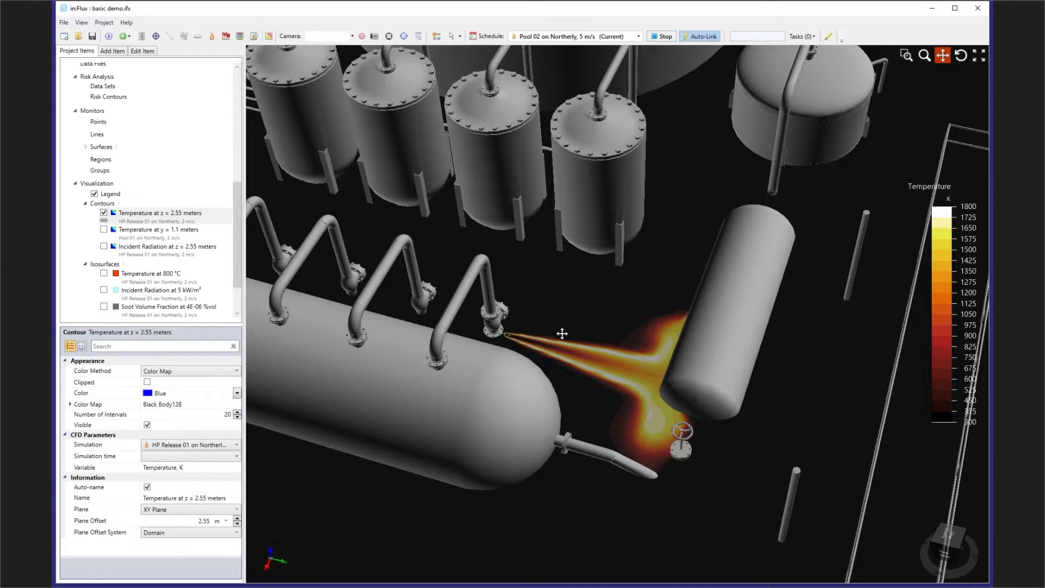
scroll(531, 335, "up", 8)
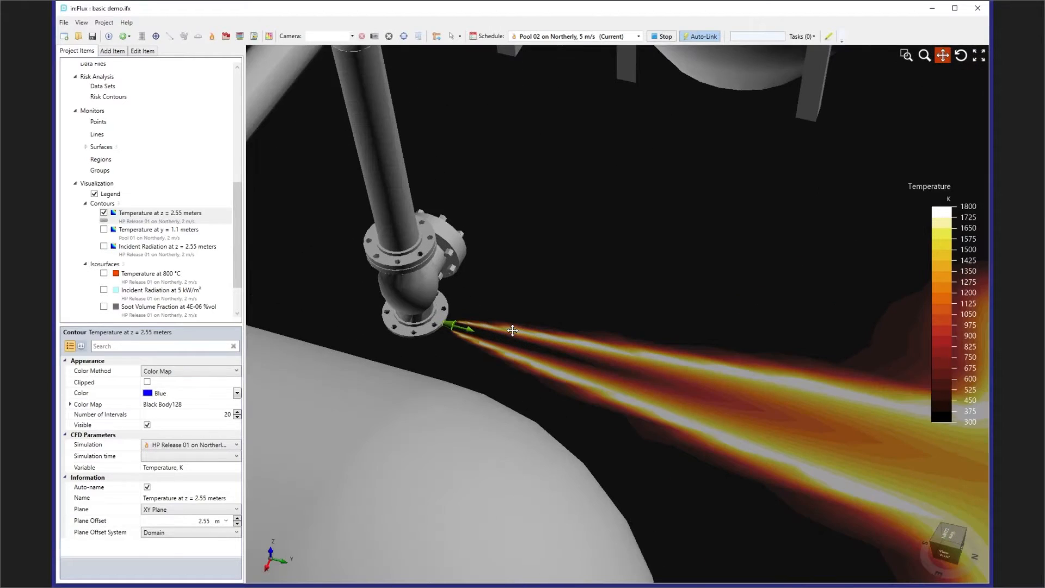
scroll(512, 332, "down", 1)
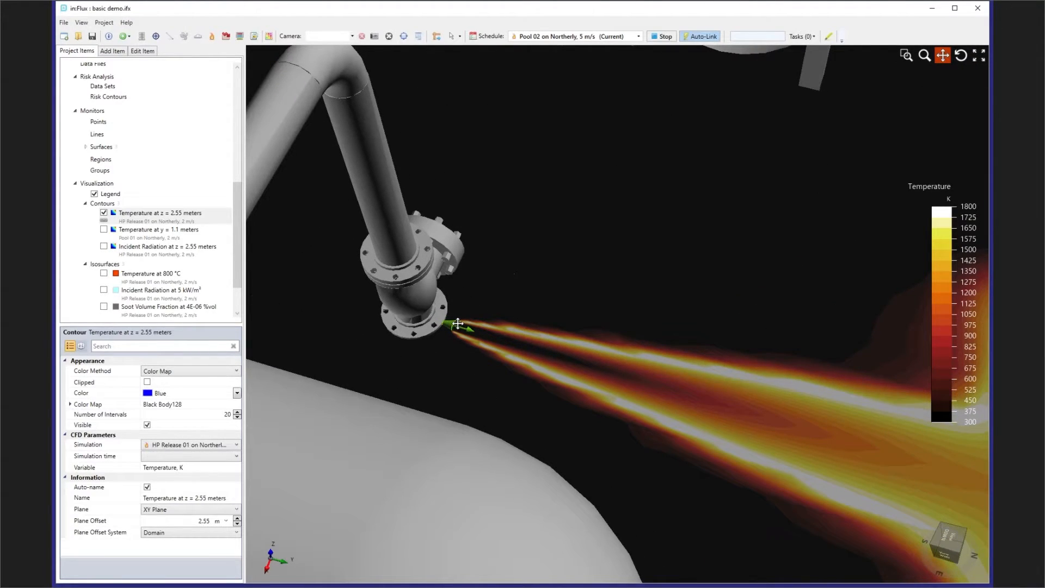
scroll(458, 323, "up", 5)
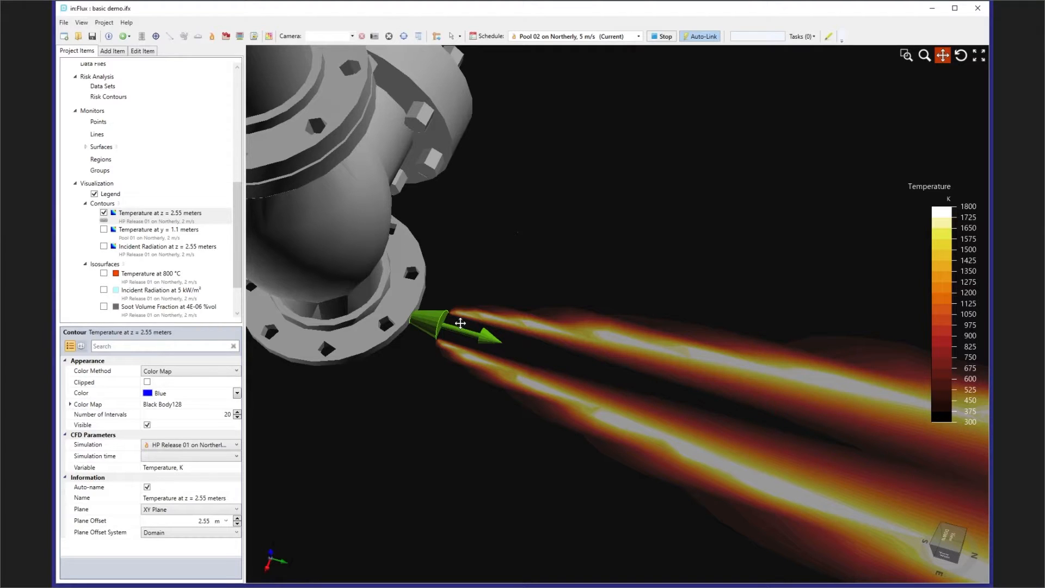
scroll(461, 324, "down", 2)
left_click_drag(618, 384, 428, 345)
scroll(428, 345, "down", 1)
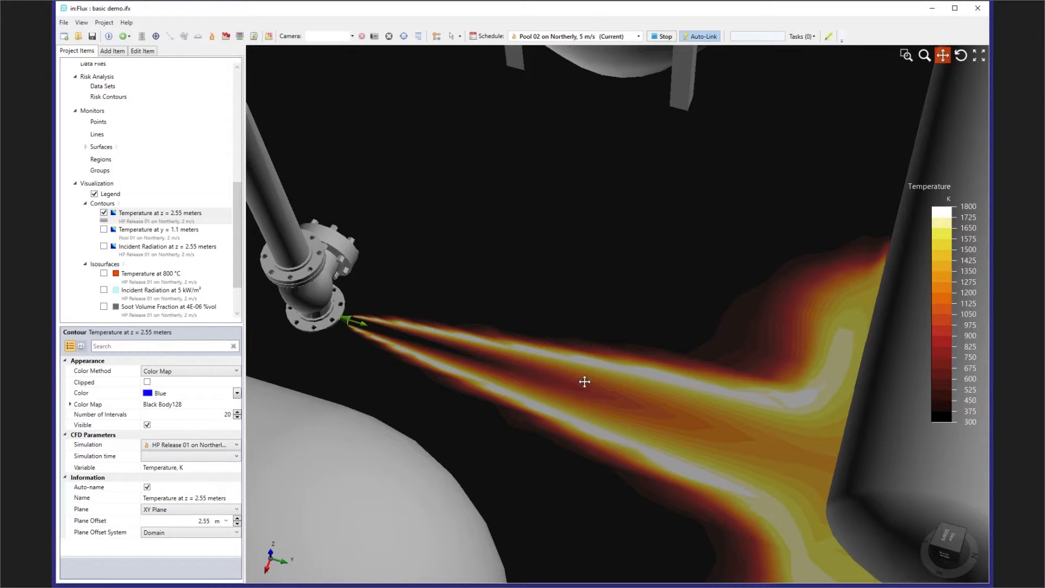
scroll(583, 382, "down", 5)
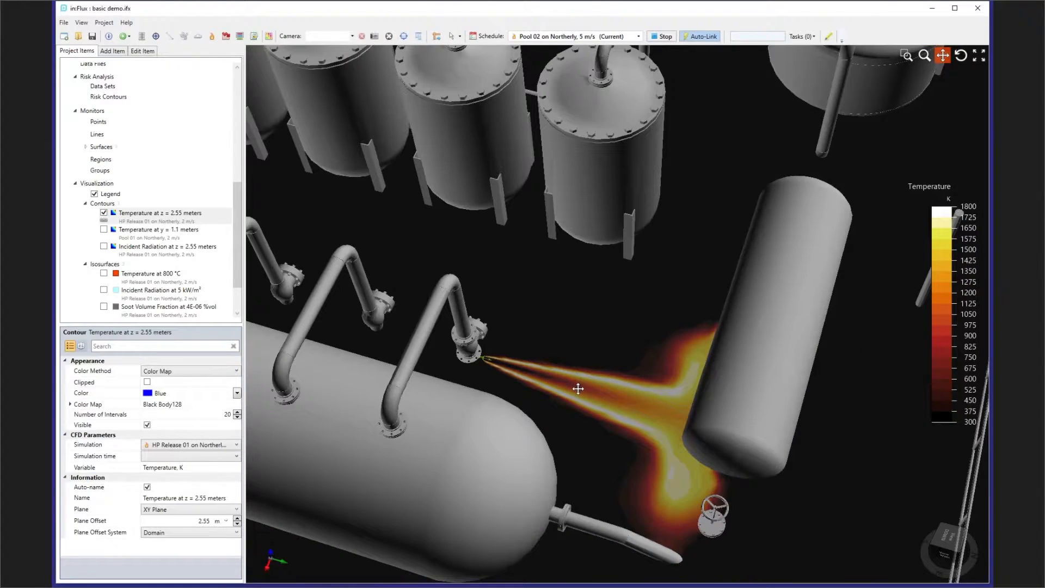
middle_click_drag(578, 389, 560, 382)
left_click_drag(569, 383, 660, 383)
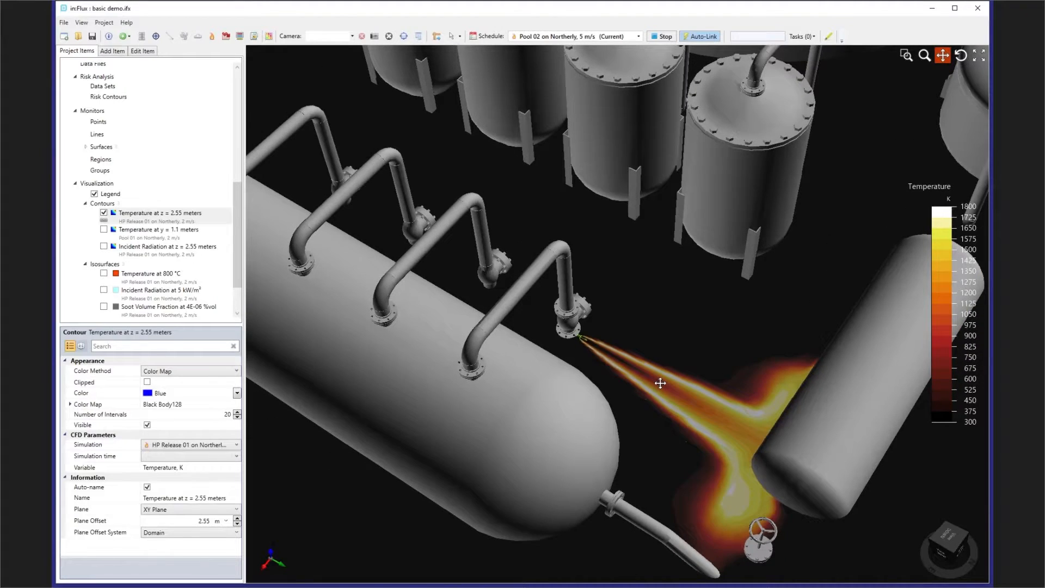
left_click_drag(355, 242, 493, 244)
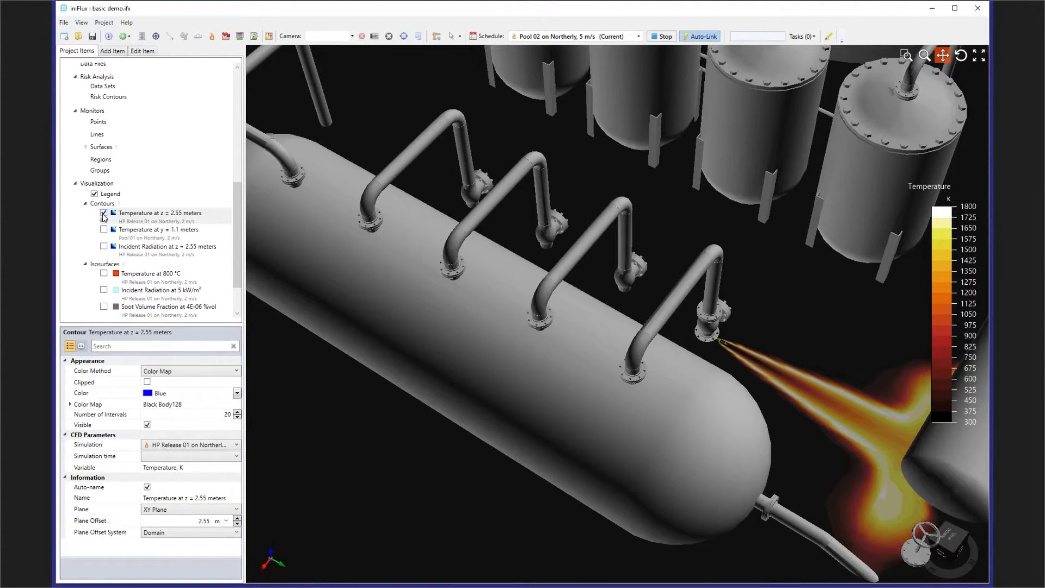
- Hide the z = 2.55 meters temperature contour and show the Pool 01 Temperature at y = 1.1 meters contour
left_click(103, 214)
left_click(104, 230)
mouse_move(401, 224)
middle_mouse_down()
mouse_move(692, 266)
mouse_move(390, 227)
middle_mouse_up()
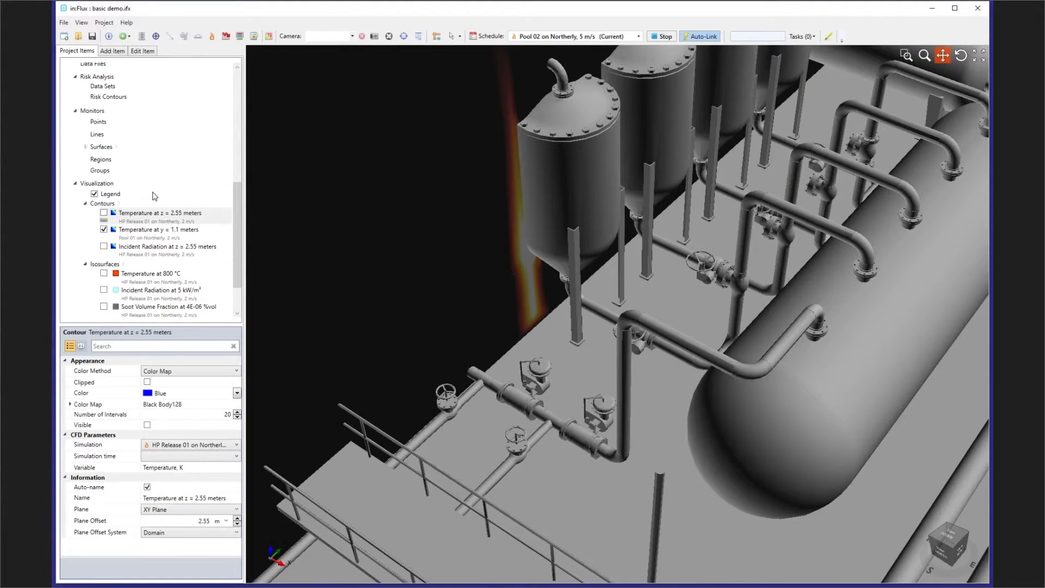
- Show the Pool 01 inflow in the model and inspect its position beneath the pool fire's temperature contour
scroll(172, 174, "up", 3)
scroll(161, 171, "up", 6)
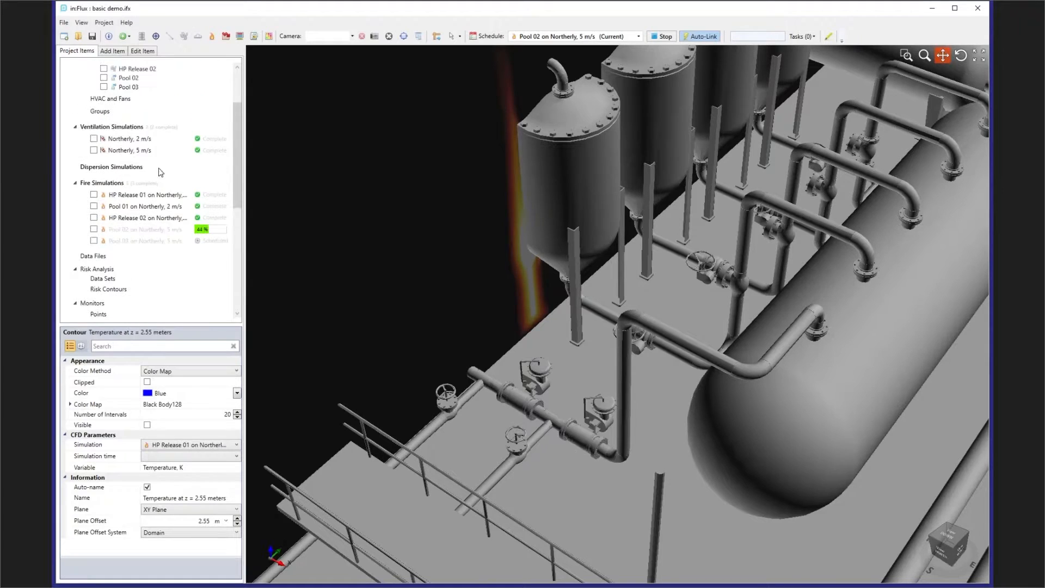
left_click(103, 131)
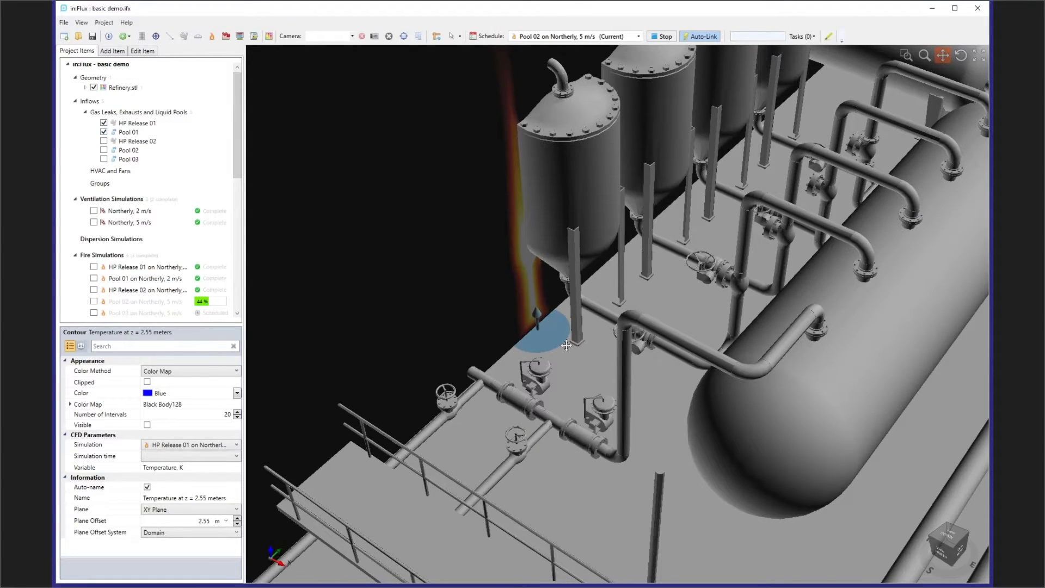
middle_click_drag(549, 330, 548, 308)
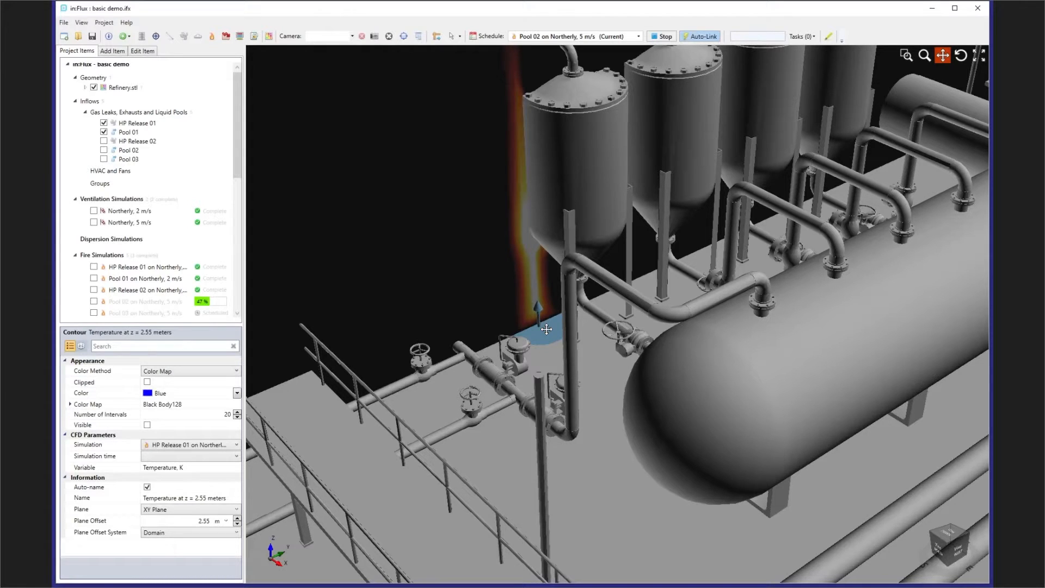
middle_click_drag(574, 229, 538, 223)
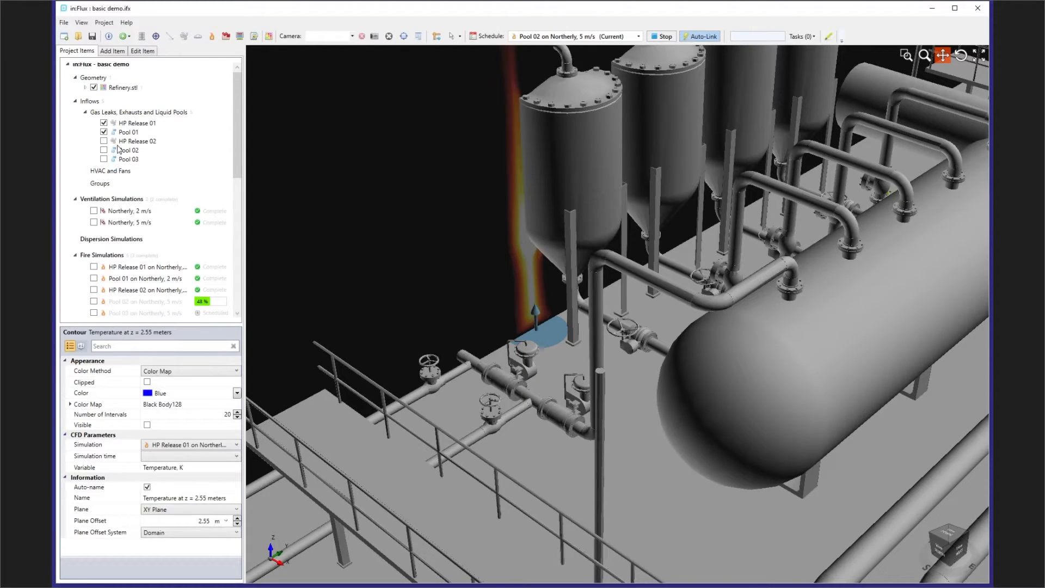
- Hide the Pool 01 inflow and its temperature contour, and bring back the HP Release 01 Temperature at 800 °C isosurface
left_click(103, 133)
scroll(149, 215, "down", 7)
scroll(151, 222, "up", 4)
scroll(151, 229, "down", 7)
left_click(104, 254)
left_click(104, 297)
left_click_drag(597, 329, 321, 378)
middle_click_drag(642, 272, 435, 261)
left_click_drag(606, 240, 337, 332)
middle_click_drag(435, 283, 375, 315)
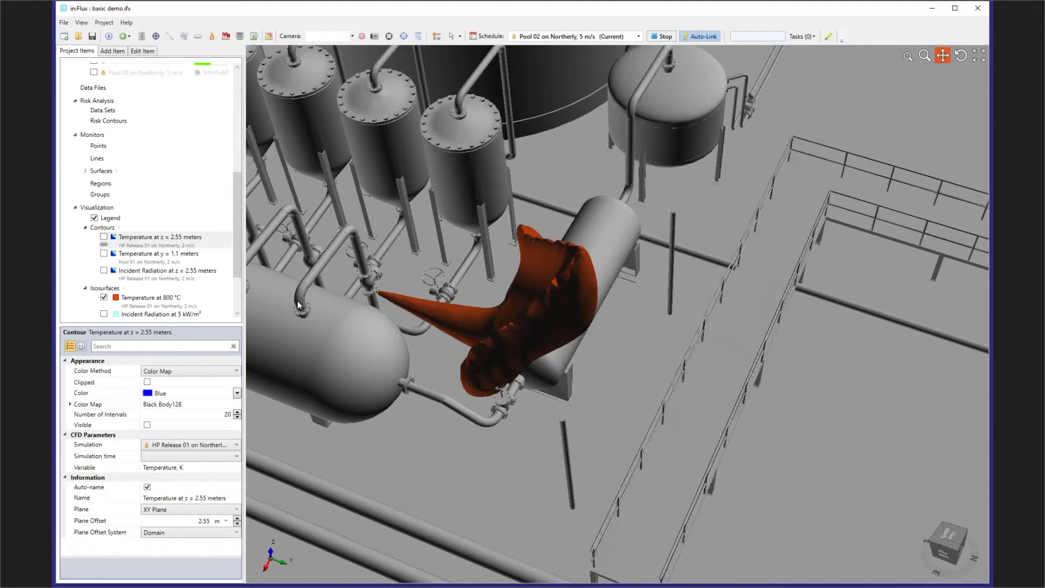
- Show the Incident Radiation at 5 kW/m² isosurface around the 800 °C flame
scroll(133, 272, "down", 1)
left_click(103, 290)
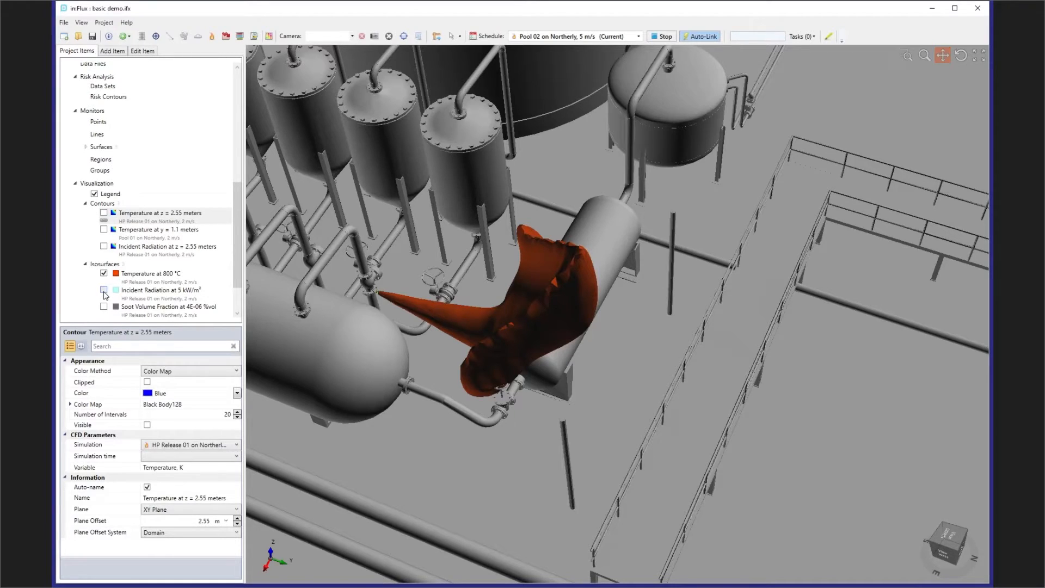
scroll(597, 253, "down", 5)
middle_click_drag(594, 253, 550, 249)
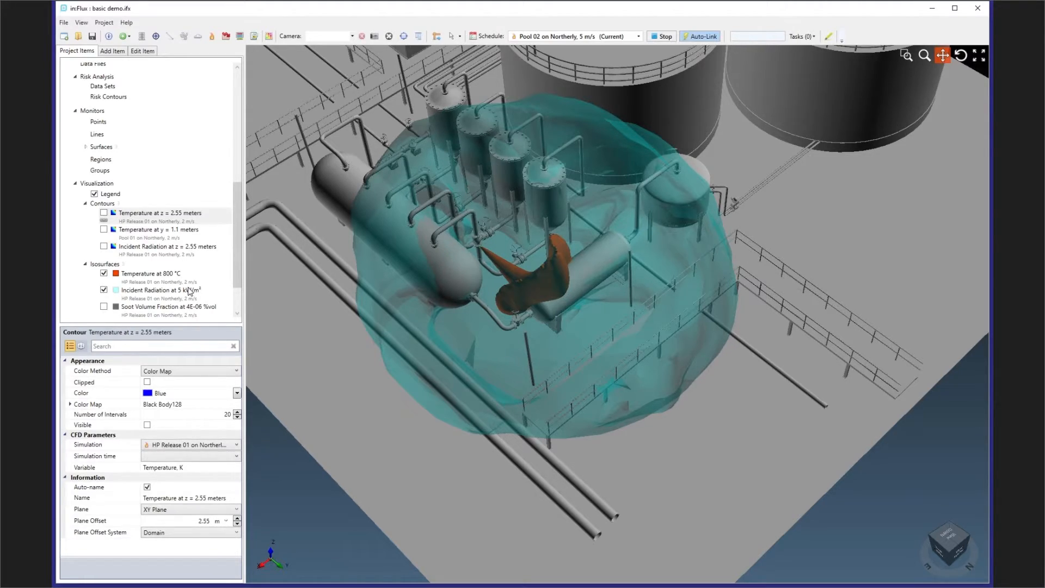
- Set the incident radiation isosurface's value to 10 kW/m² and inspect the radiation envelope around the flame
left_click(175, 294)
left_click(223, 447)
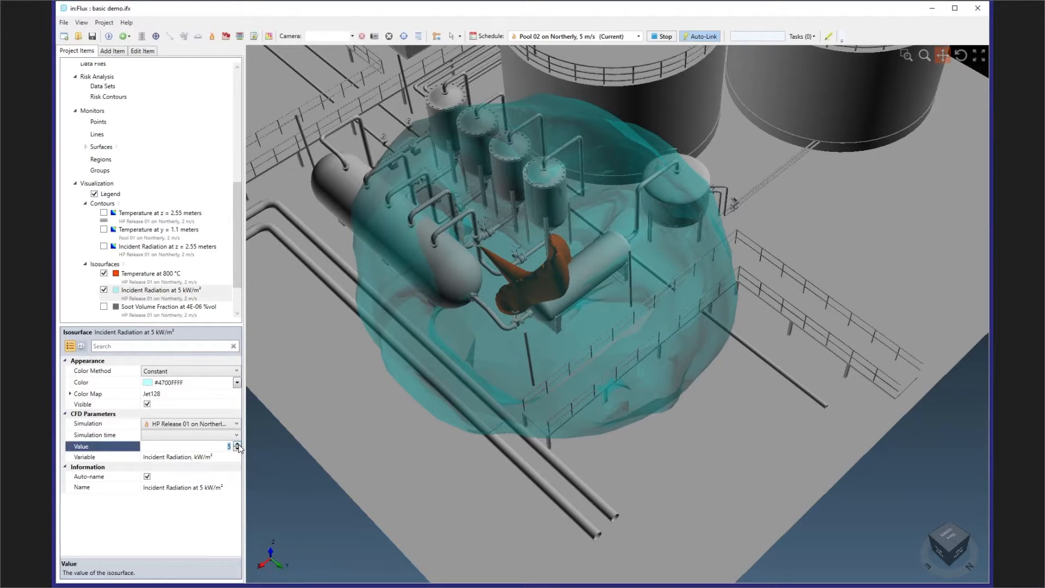
left_click(238, 444)
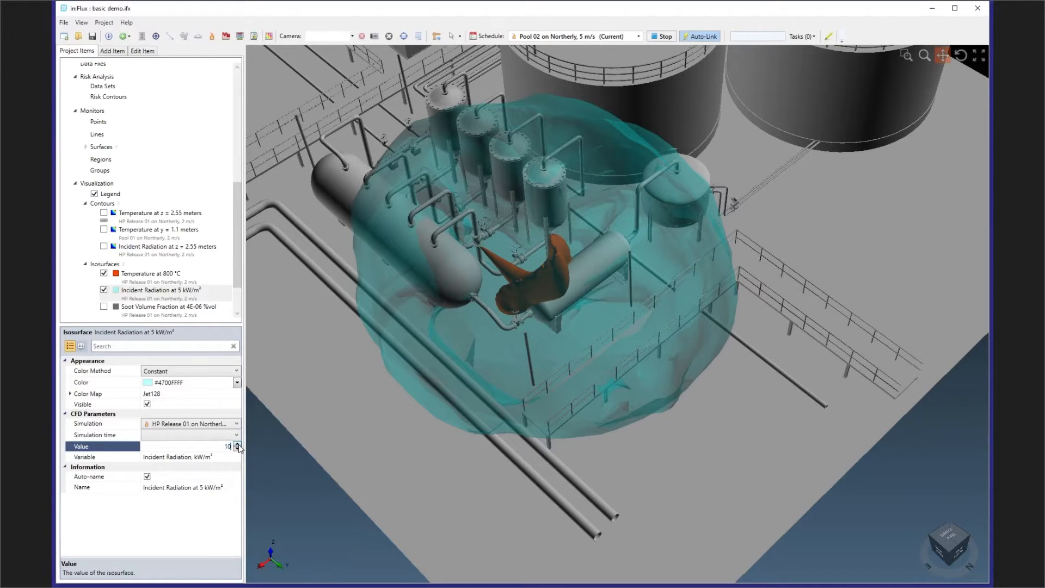
left_click(98, 459)
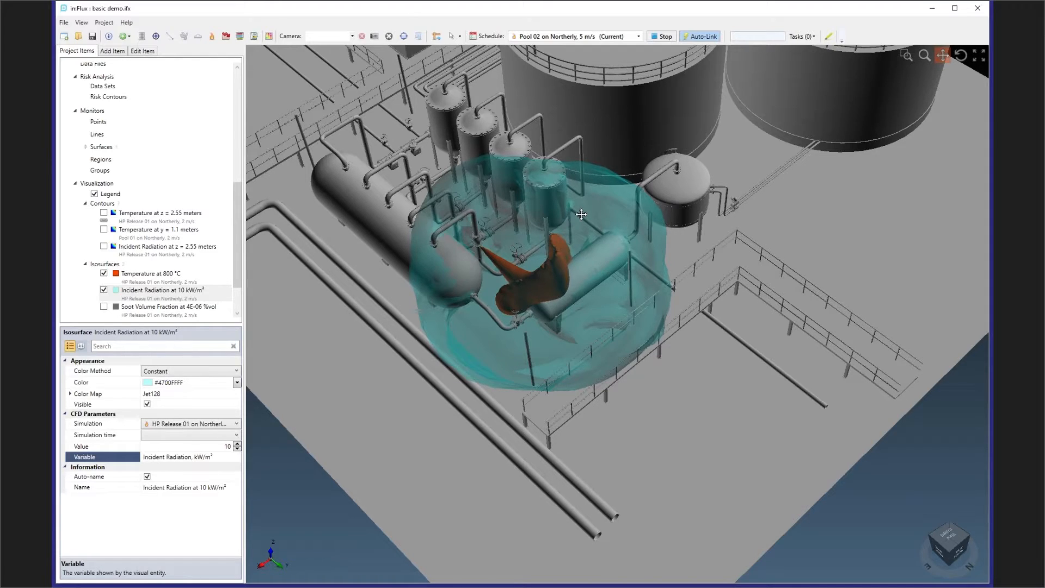
middle_click_drag(555, 216, 542, 303)
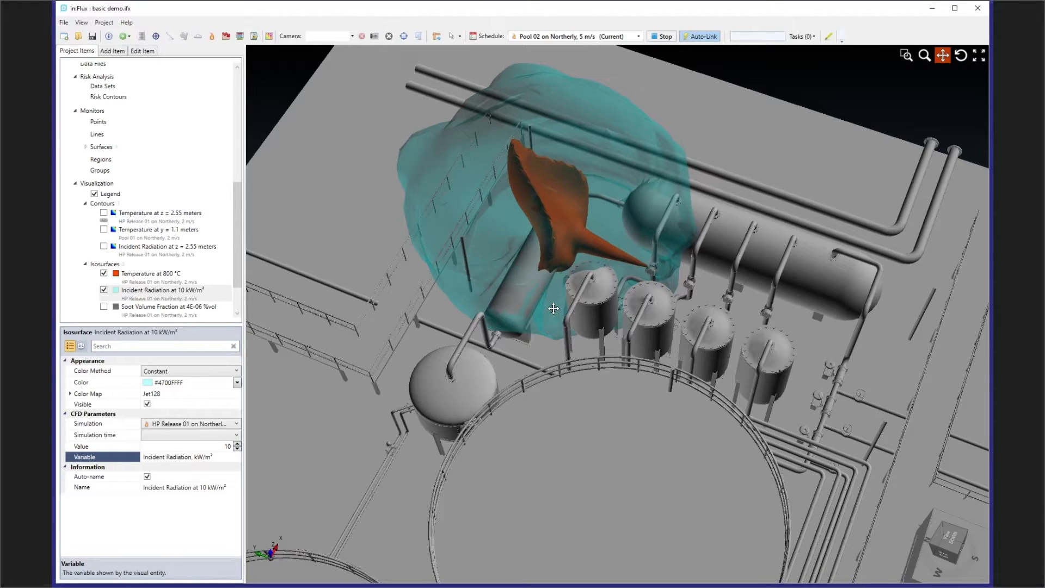
- Replace the incident radiation and temperature isosurfaces with the Incident Radiation at z = 2.55 meters contour
left_click(103, 290)
left_click(103, 246)
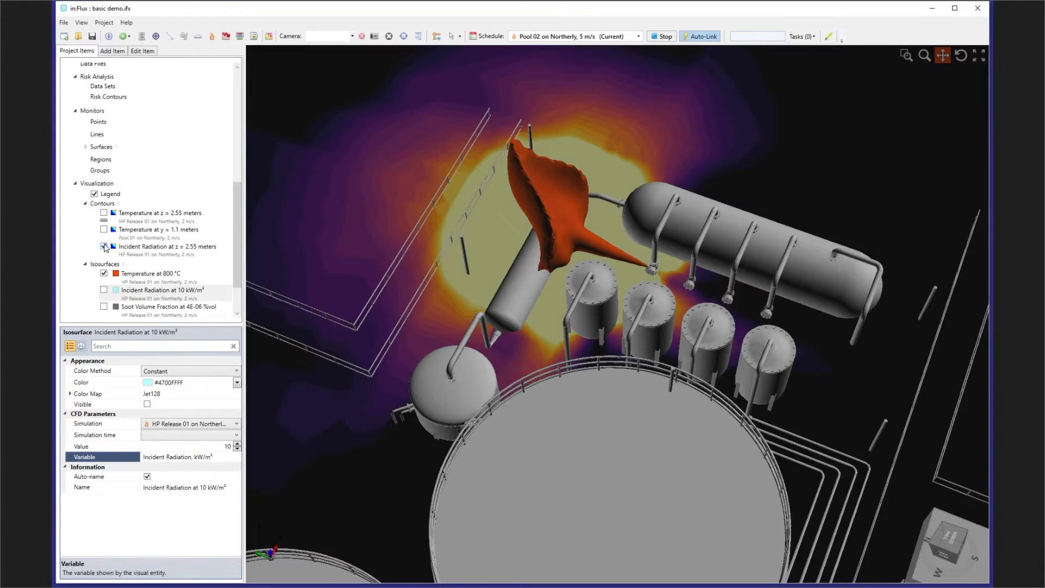
left_click(103, 273)
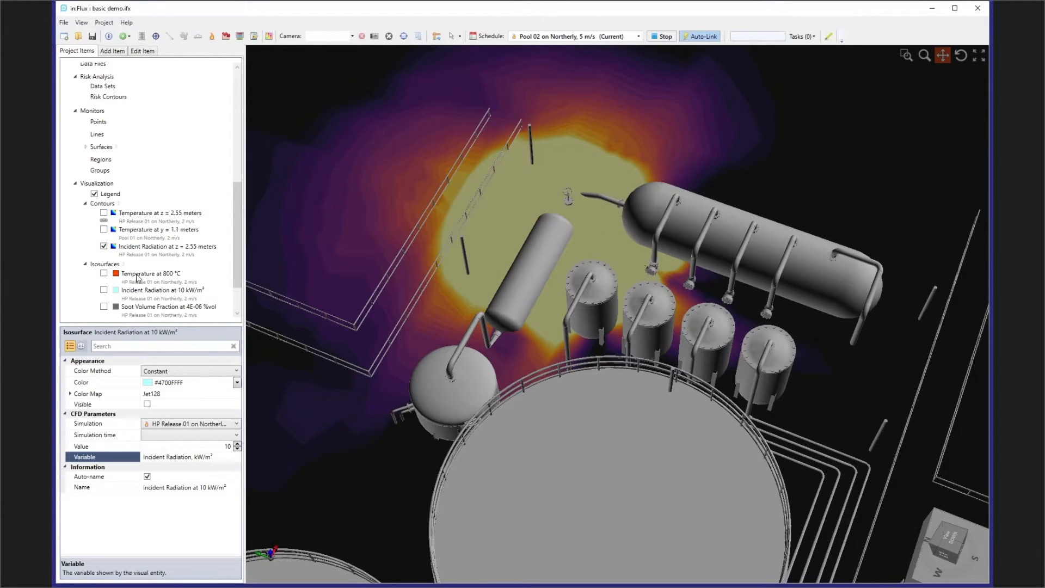
left_click_drag(490, 272, 582, 231)
middle_click_drag(582, 232, 653, 206)
left_click_drag(615, 261, 725, 291)
scroll(725, 291, "down", 3)
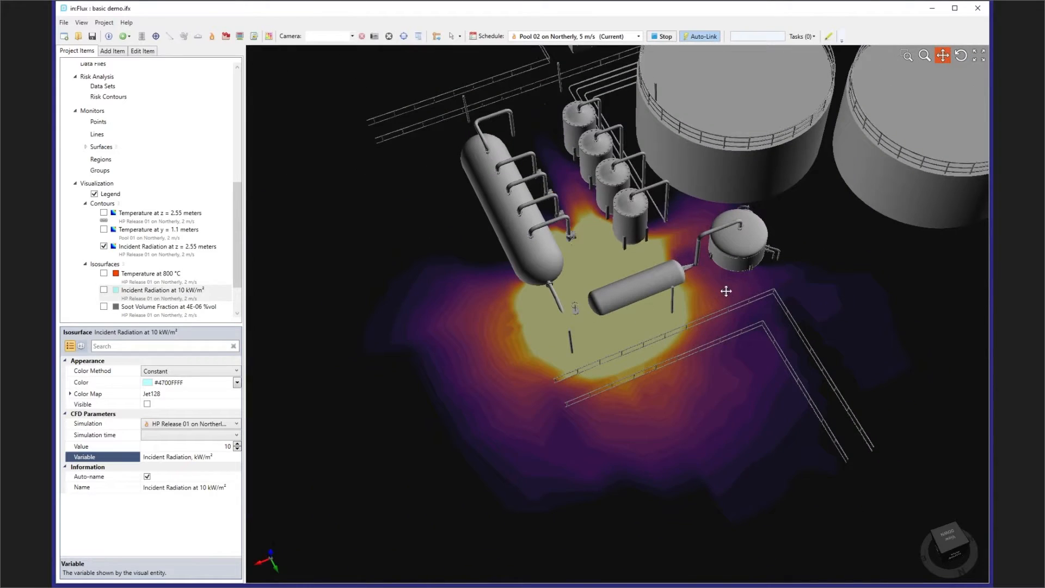
- Display the color legend for the Incident Radiation at z = 2.55 meters contour
left_click(170, 253)
right_click(170, 253)
left_click(201, 272)
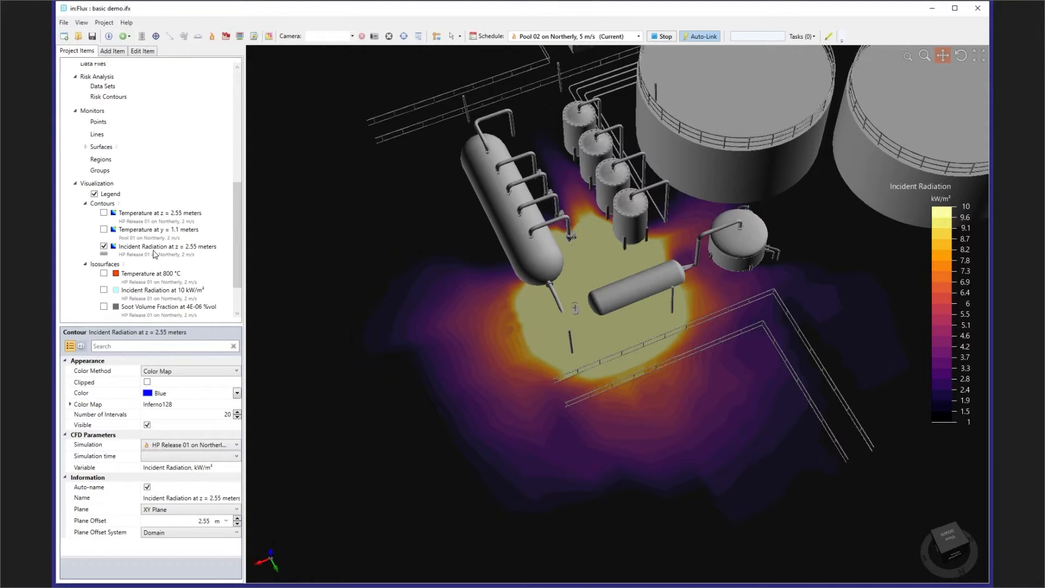
- Raise the Incident Radiation contour's plane offset to 5.55 m and inspect the radiation around the vessels and tanks
left_click(236, 518)
left_click(237, 519)
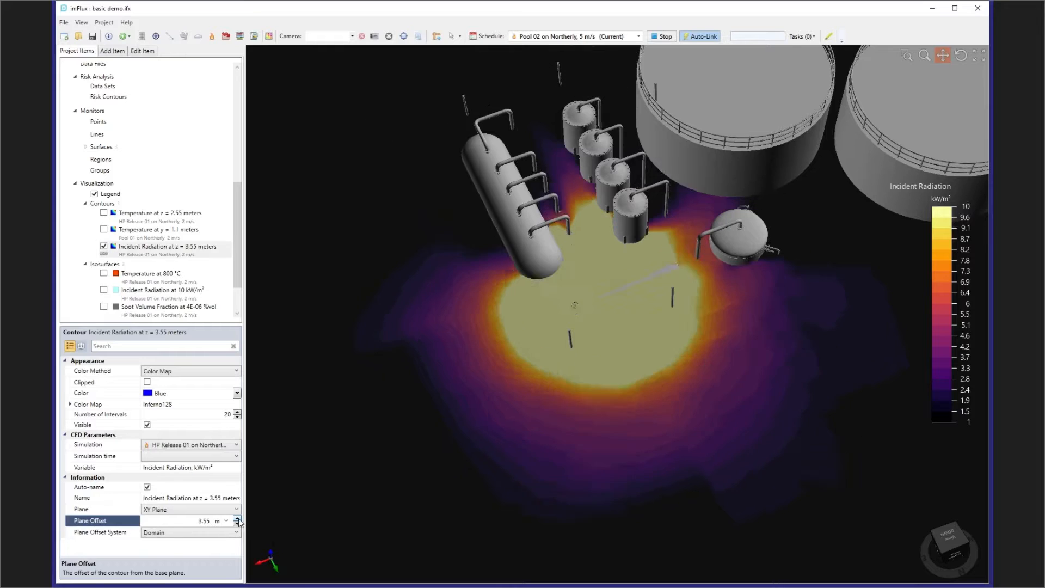
left_click(237, 518)
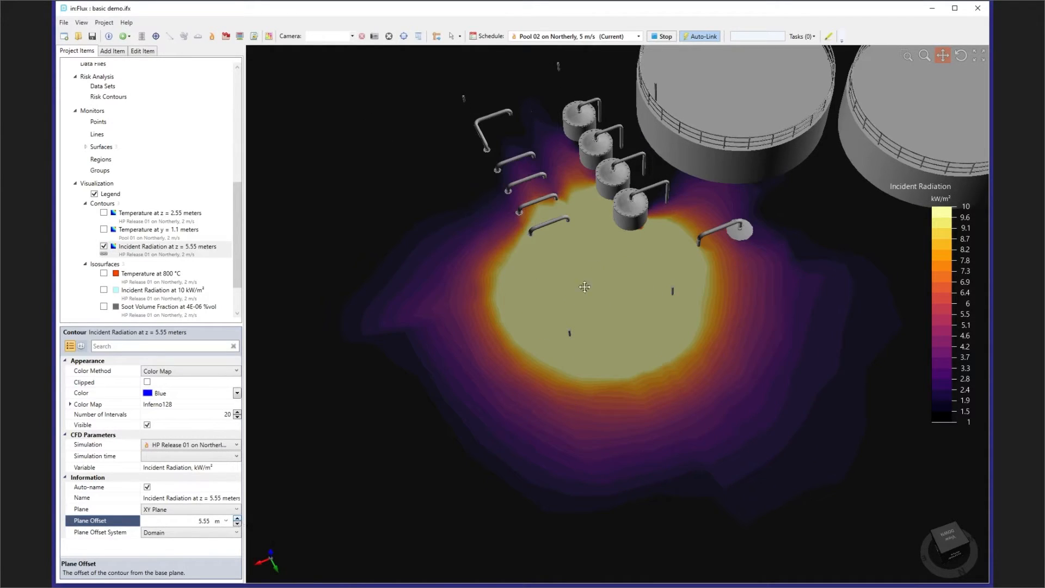
left_click_drag(619, 232, 553, 308)
scroll(554, 308, "up", 6)
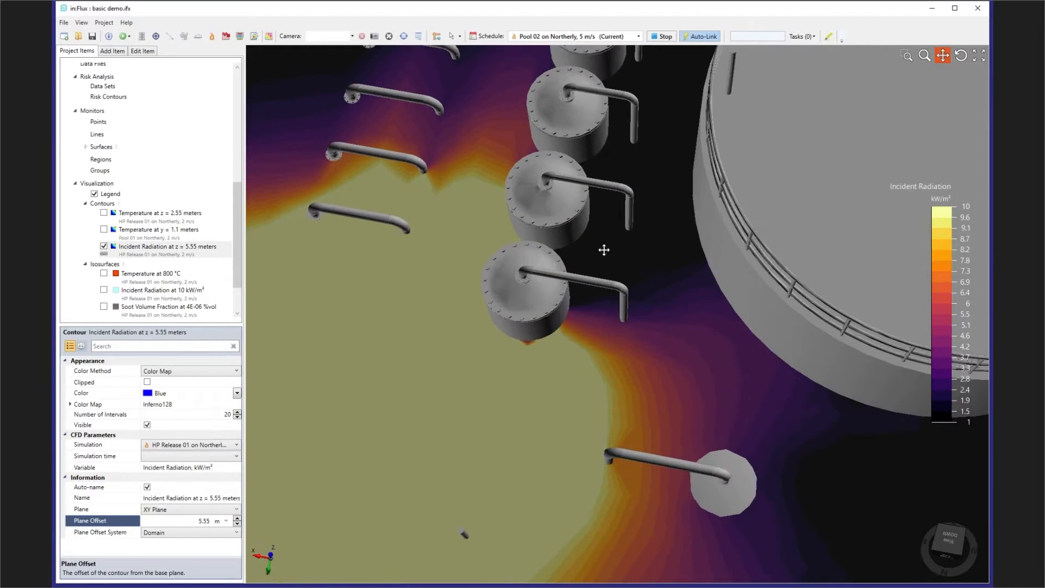
left_click_drag(603, 250, 588, 279)
middle_click_drag(586, 279, 594, 278)
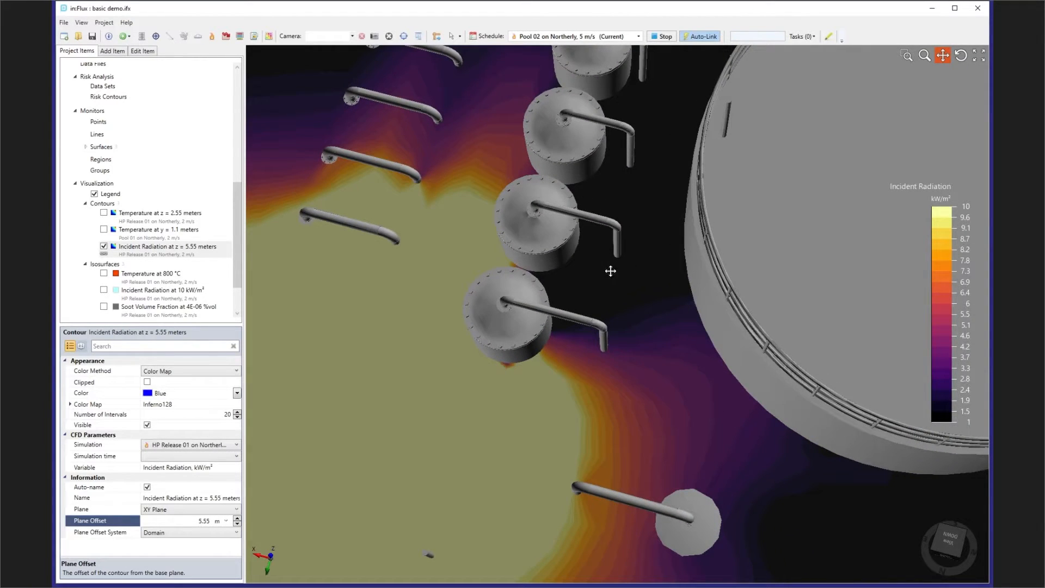
scroll(598, 272, "down", 5)
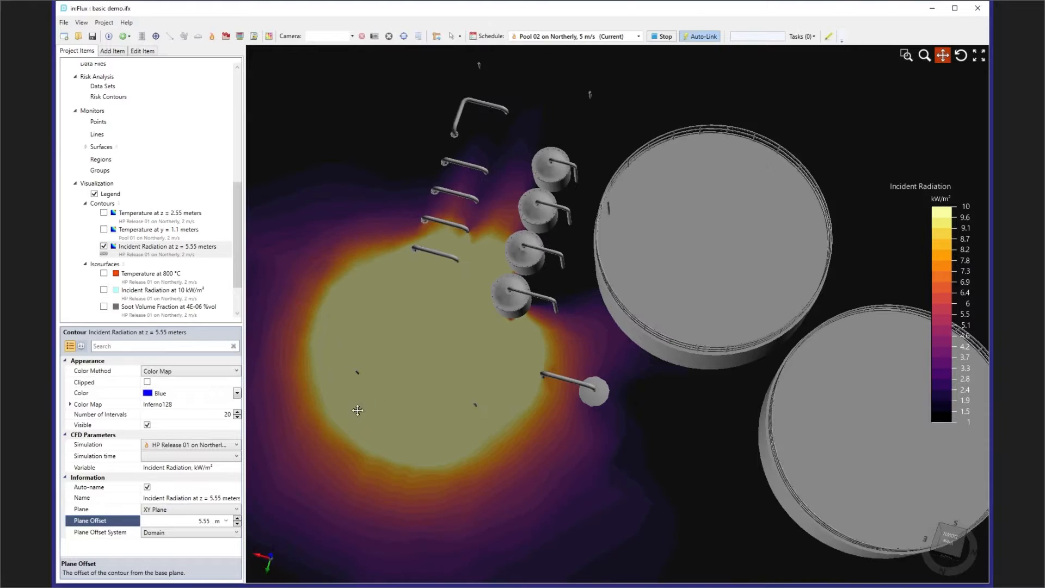
- Raise the Incident Radiation contour's plane offset to 10.55 m
left_click(236, 519)
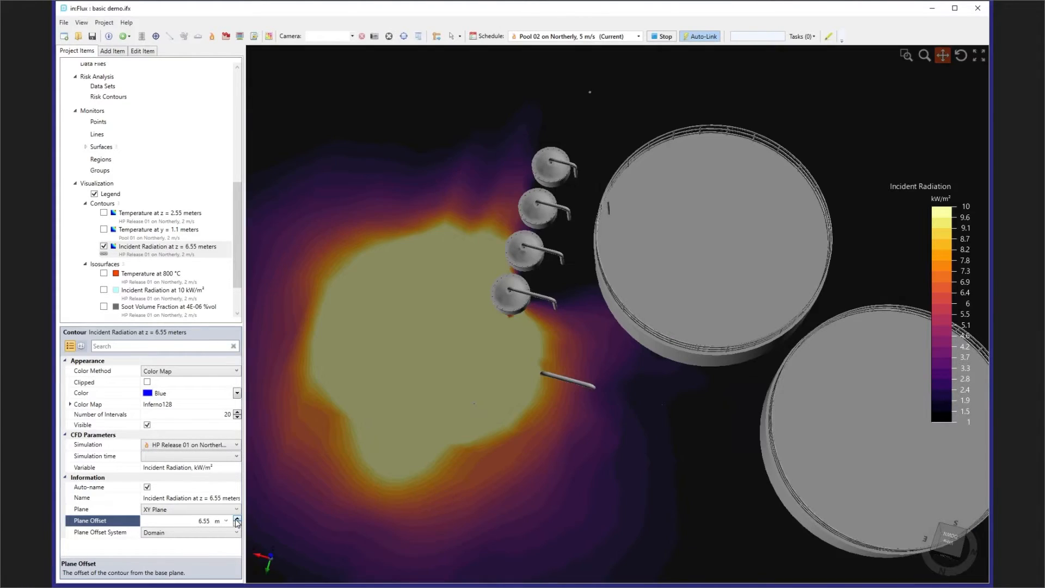
left_click(236, 519)
left_click(236, 520)
left_click(235, 520)
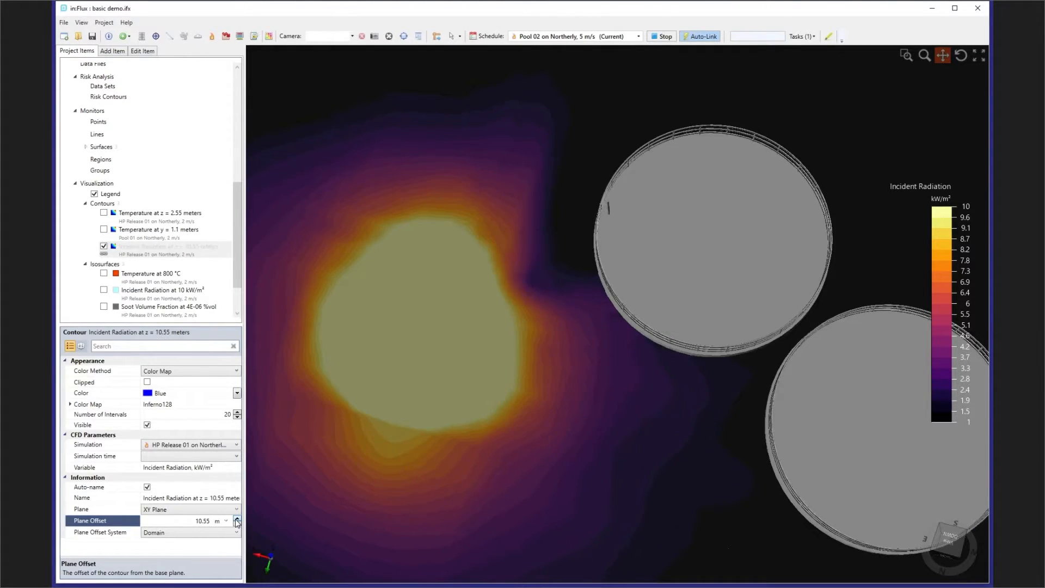
- Lower the Incident Radiation contour's plane offset to 3.55 m
left_click(237, 524)
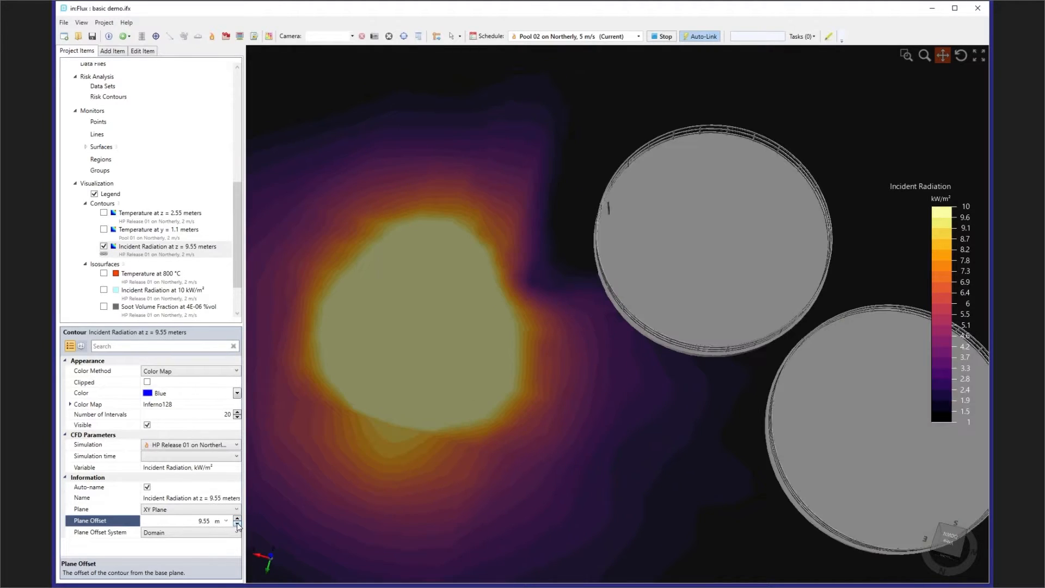
left_click(236, 524)
left_click(237, 524)
left_click(237, 524)
left_click(237, 524)
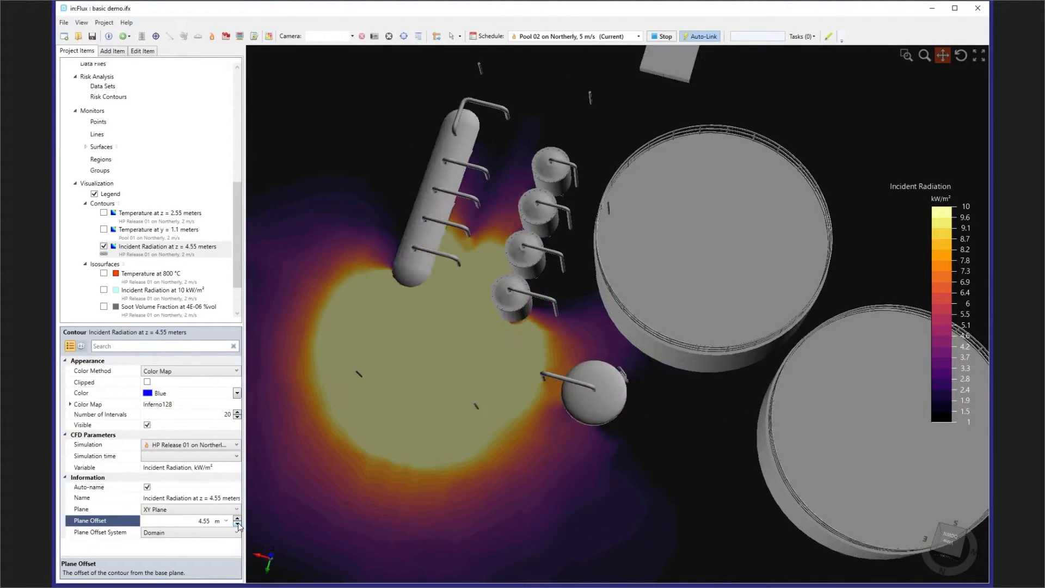
left_click(237, 518)
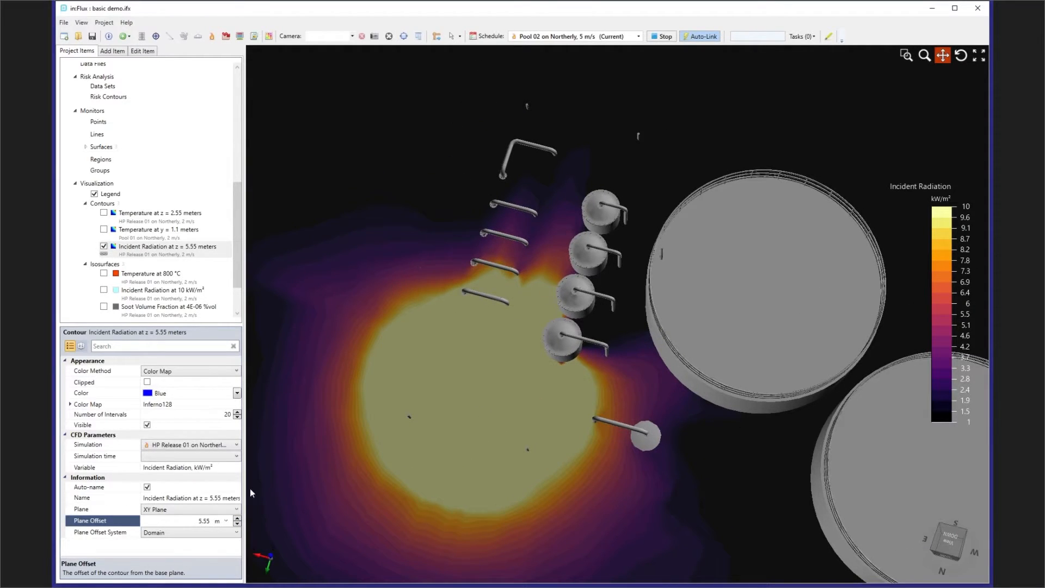
left_click(237, 524)
left_click(237, 524)
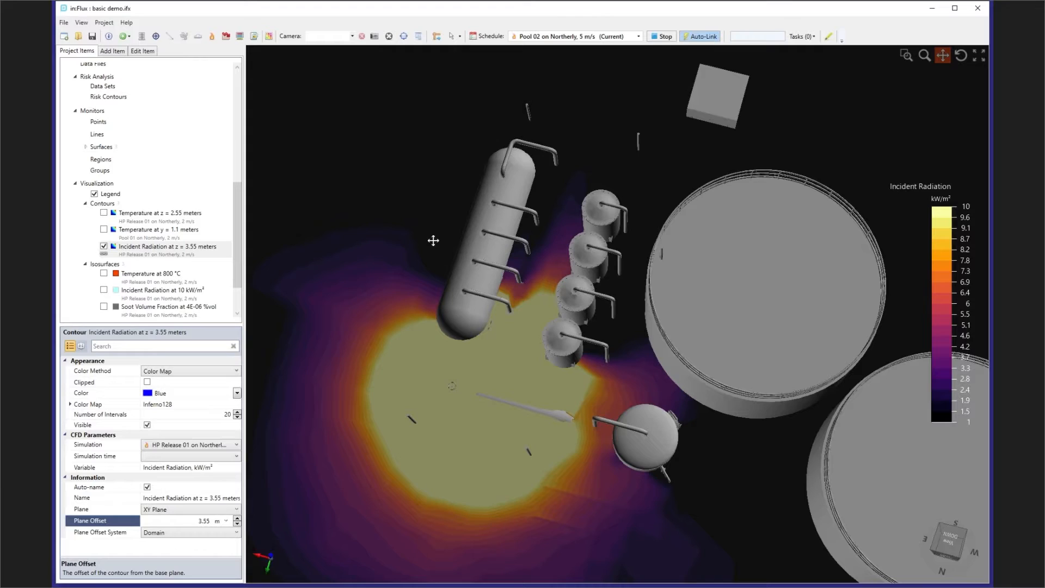
- Hide the Incident Radiation contour and show the Temperature at 800 °C isosurface in its place
left_click(105, 248)
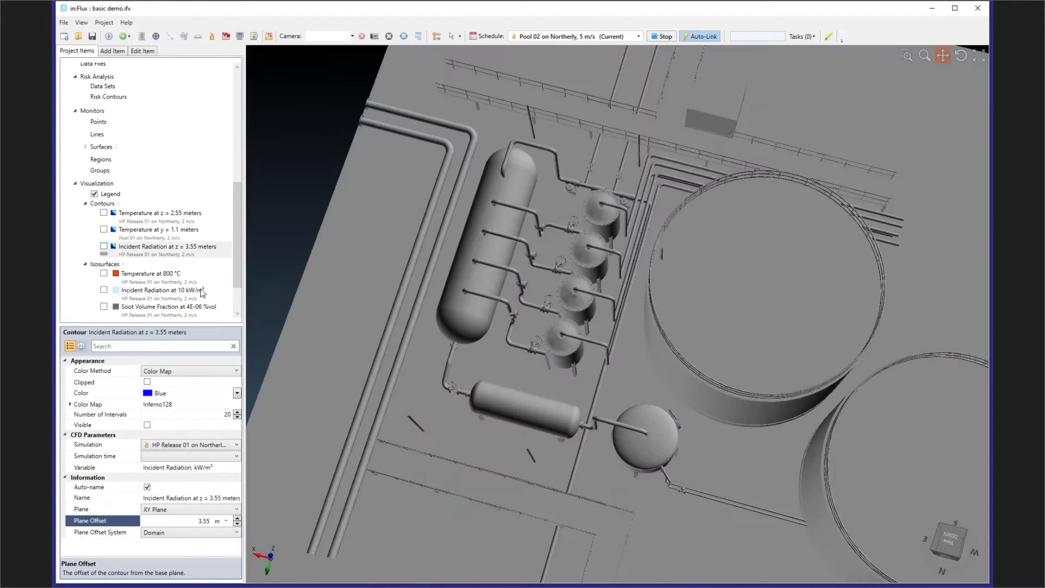
left_click(104, 274)
left_click_drag(489, 261, 582, 355)
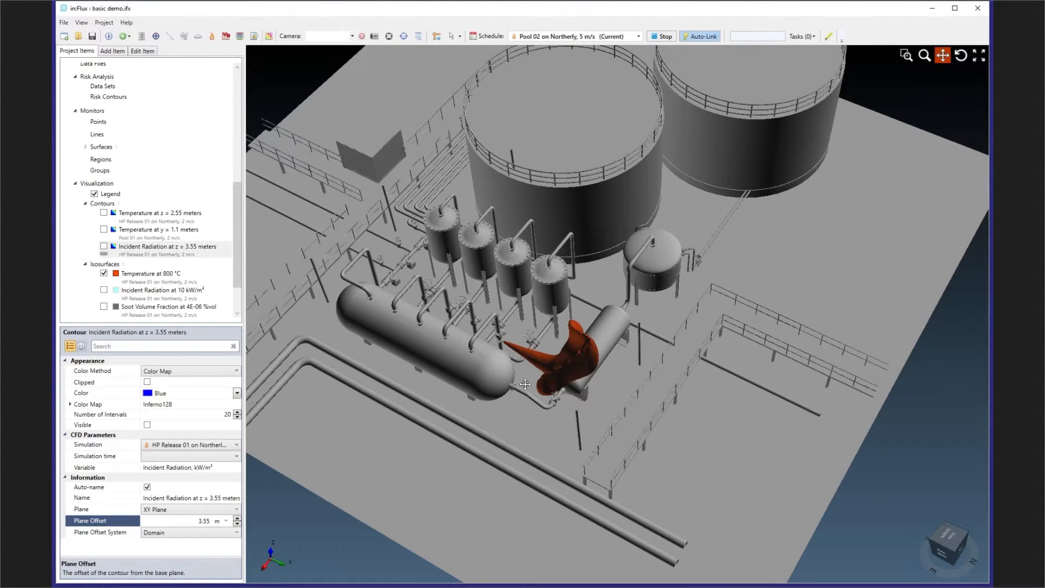
- Display the Soot Volume Fraction at 4E-06 %vol isosurface around the flame for inspection and hide it again
scroll(131, 269, "down", 2)
left_click(103, 258)
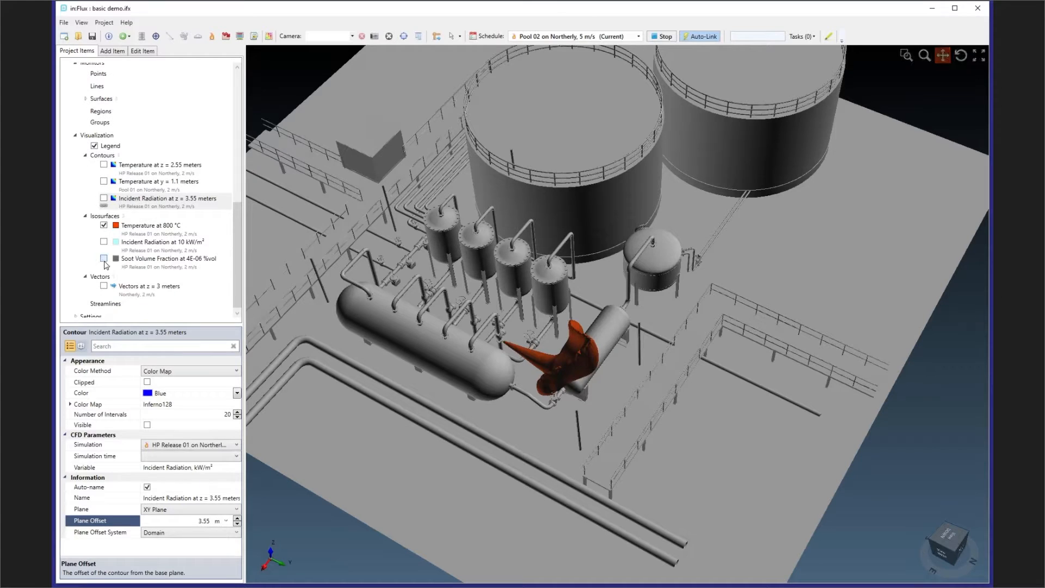
left_click_drag(708, 360, 765, 363)
middle_click_drag(766, 363, 768, 364)
scroll(702, 368, "up", 3)
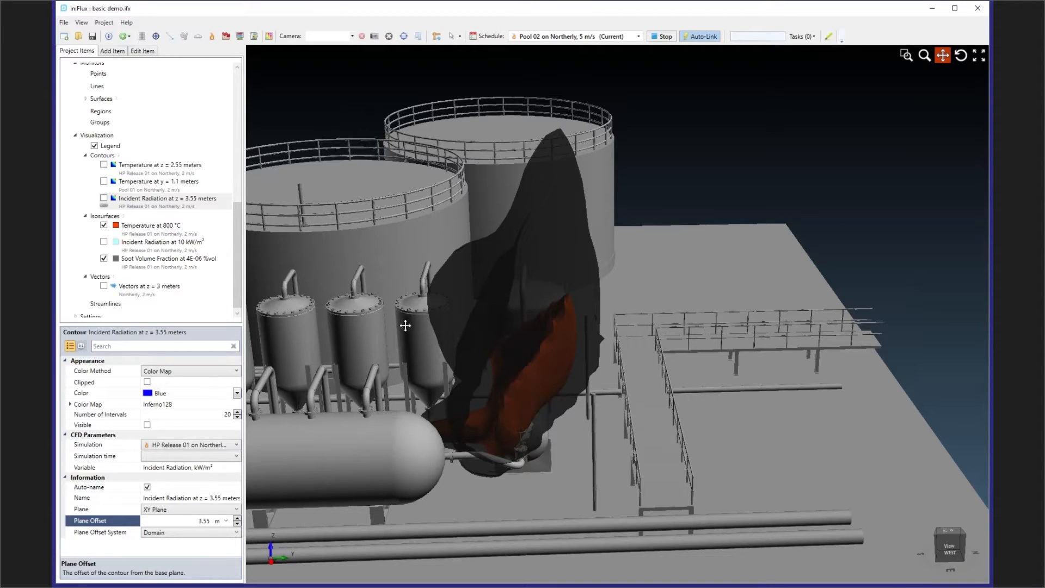
left_click(104, 258)
left_click_drag(626, 327, 588, 384)
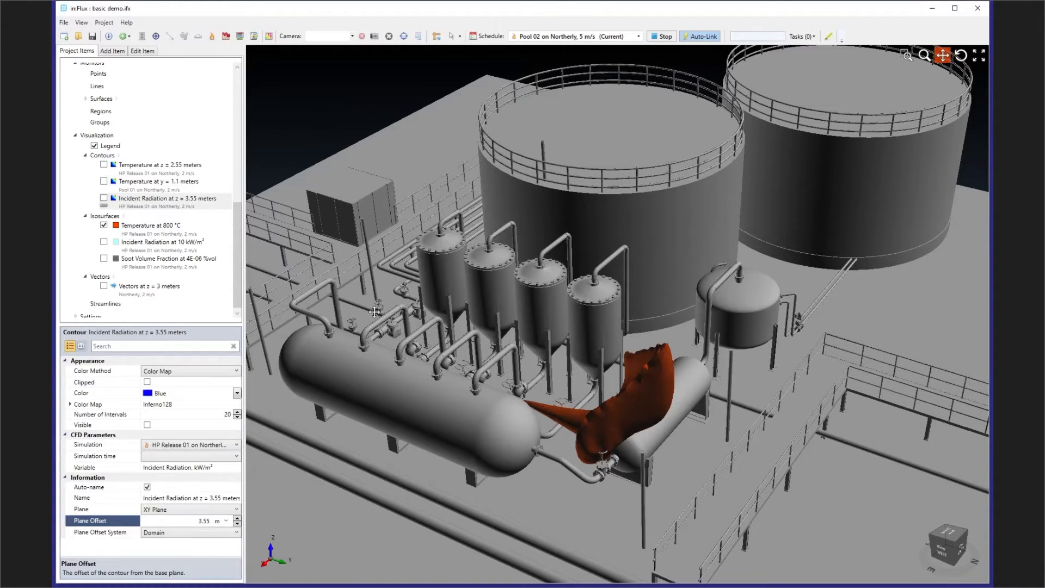
- Show the monitor surfaces Vessel 01, Vessel 02 and Vessel 03 alongside the 800 °C flame
scroll(158, 249, "up", 5)
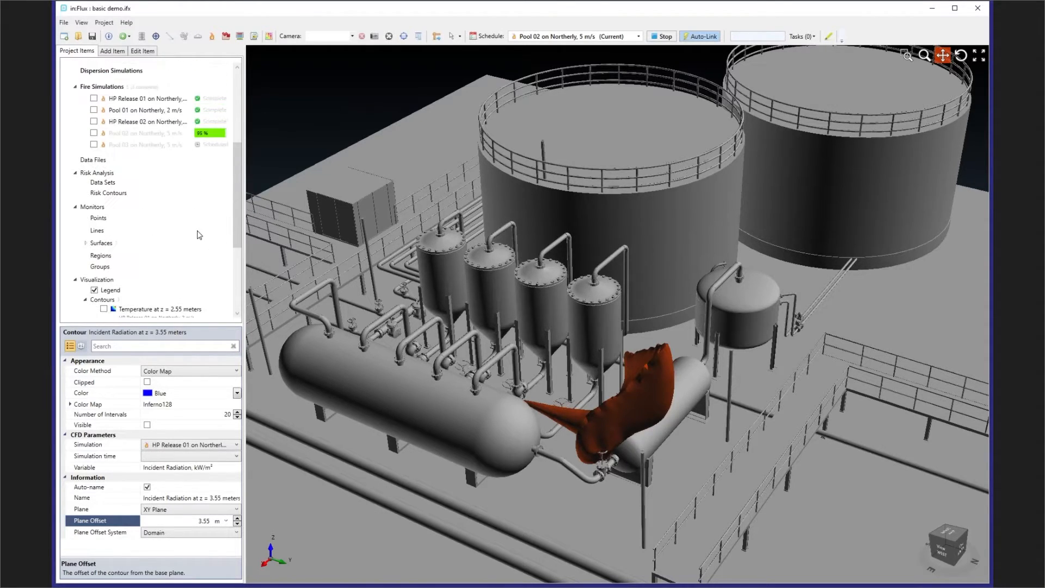
left_click(100, 218)
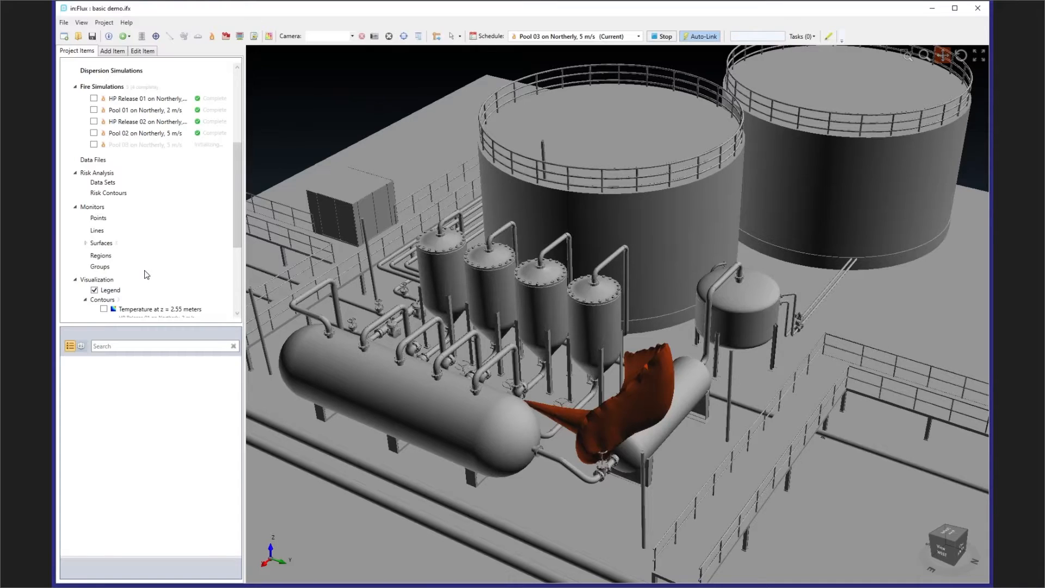
left_click(85, 243)
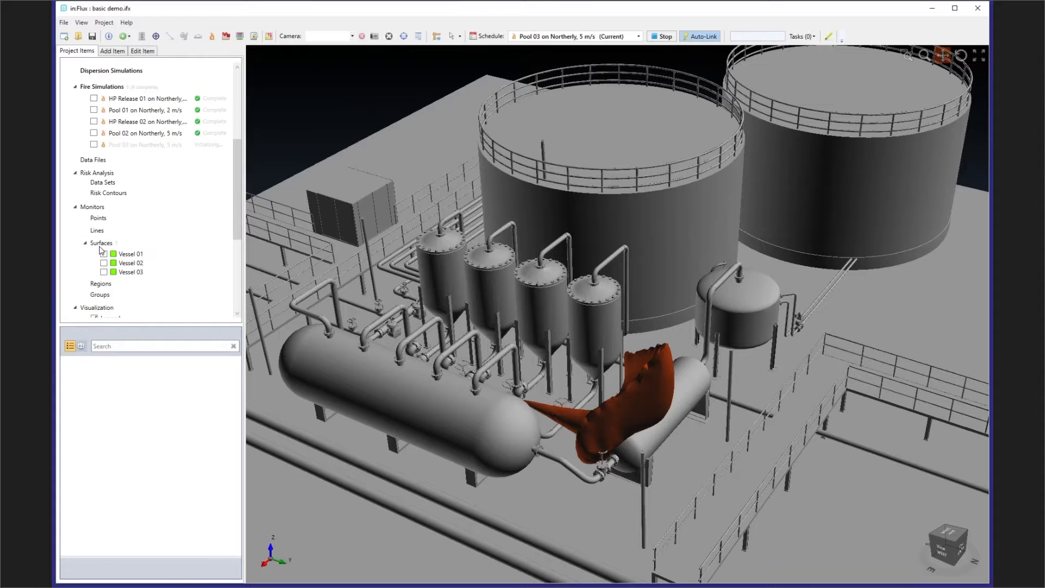
left_click(103, 254)
left_click(103, 263)
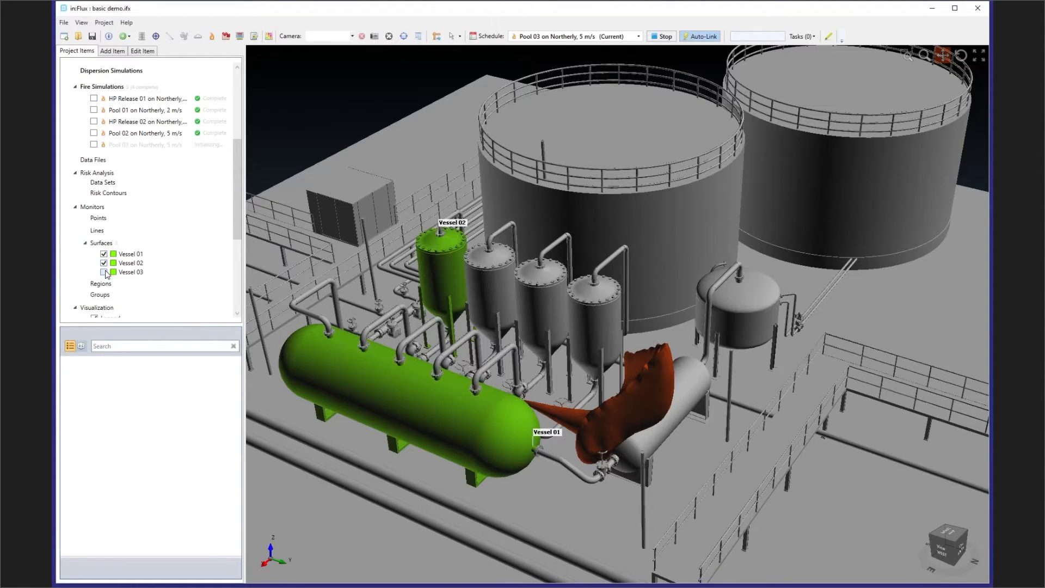
left_click(103, 272)
middle_click_drag(563, 339, 596, 359)
left_click_drag(632, 339, 684, 280)
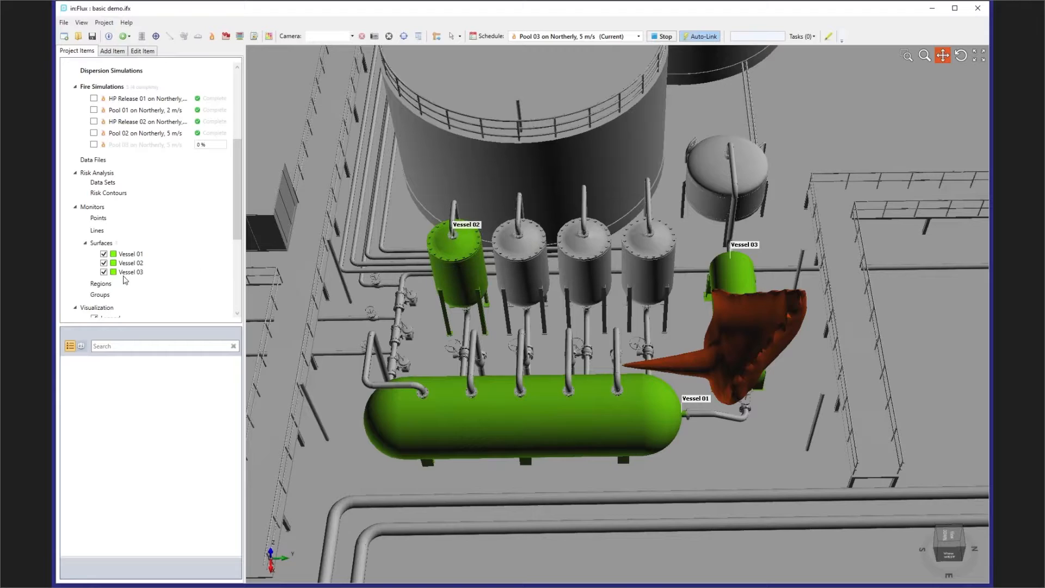
- Begin a new monitor surface, pick the third vertical vessel counting from Vessel 02, and return to the project items without adding it
right_click(107, 247)
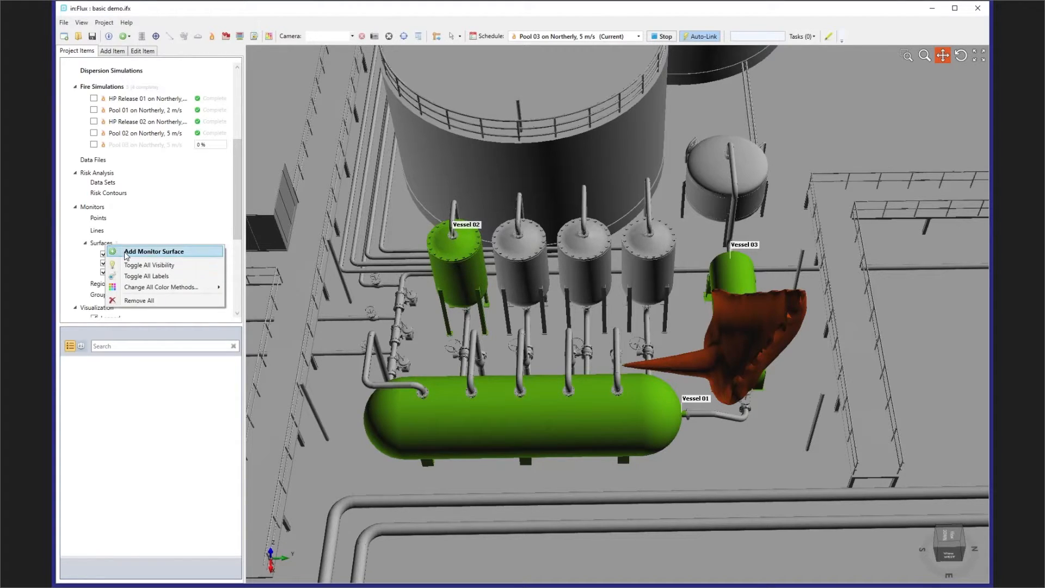
left_click(128, 253)
left_click(119, 148)
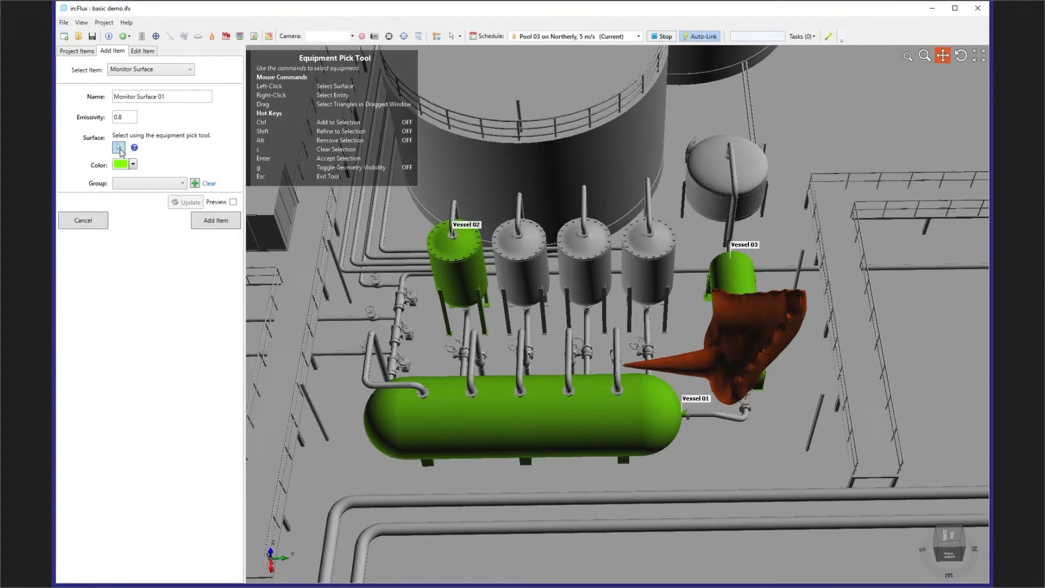
left_click(590, 284)
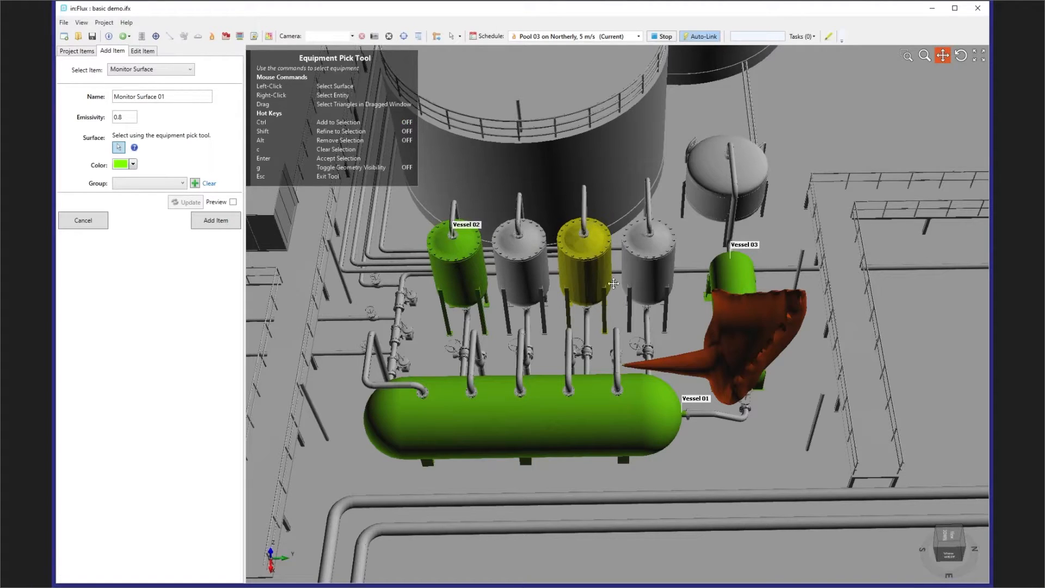
mouse_move(585, 256)
middle_mouse_down()
mouse_move(582, 233)
mouse_move(573, 246)
middle_mouse_up()
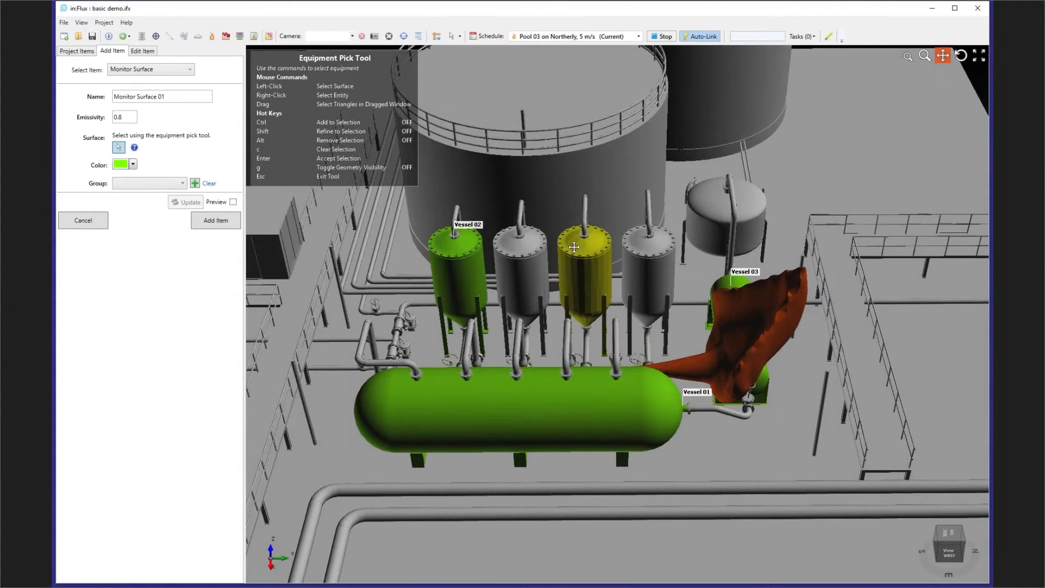
key("Return")
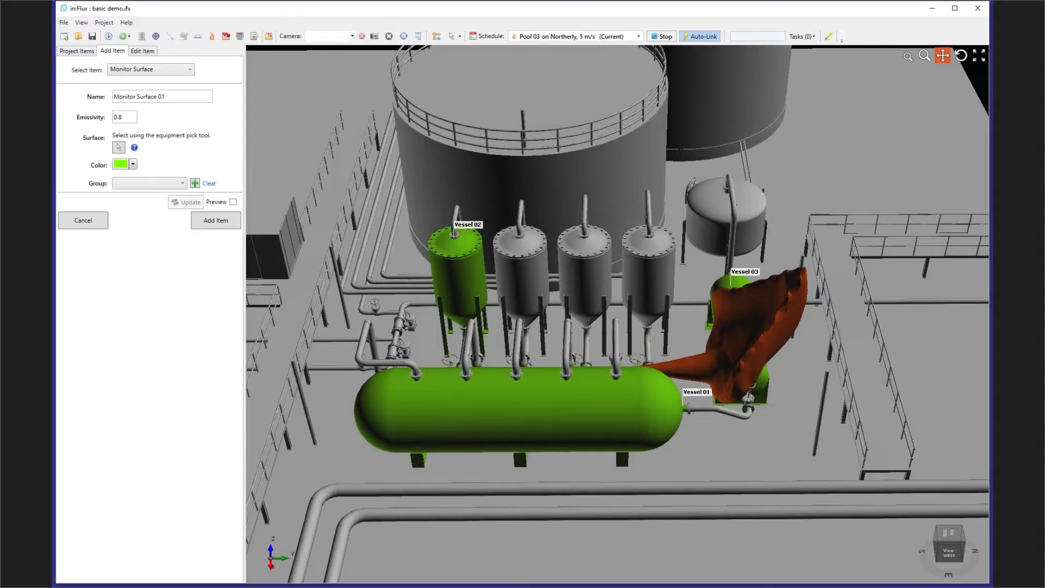
left_click(76, 51)
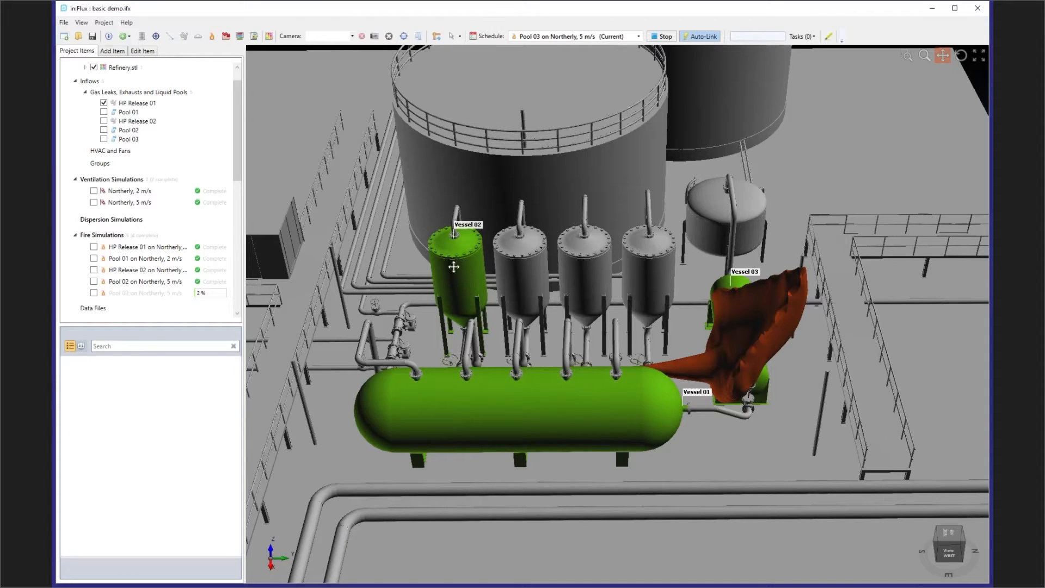
- Open the Surface Heat Flux Analysis and compare Vessel 03's total heating for HP Release 01 with the flame's position
left_click(211, 36)
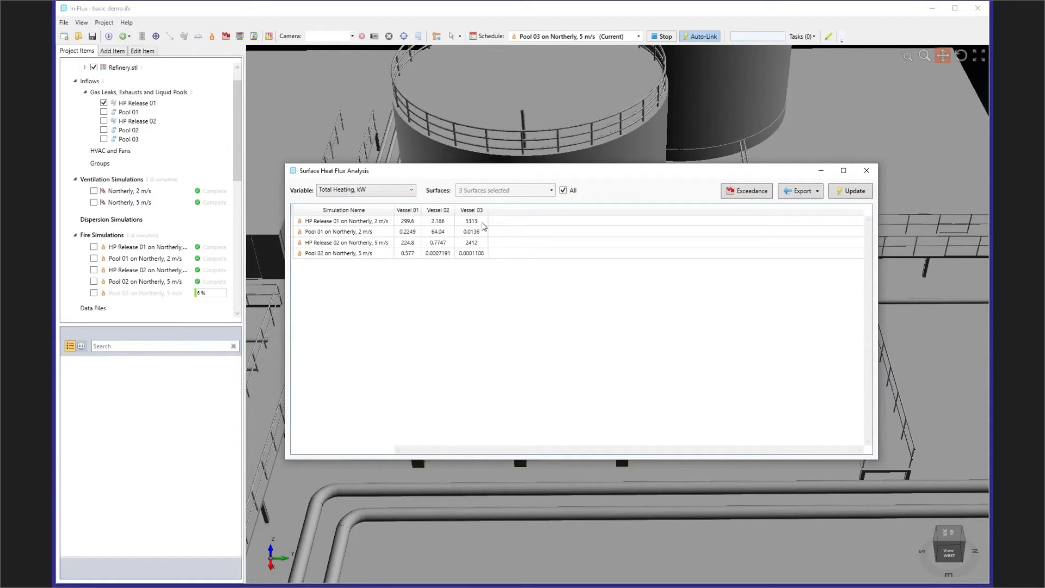
left_click(482, 223)
left_click_drag(505, 177, 277, 182)
middle_click_drag(753, 320, 699, 370)
scroll(782, 329, "up", 4)
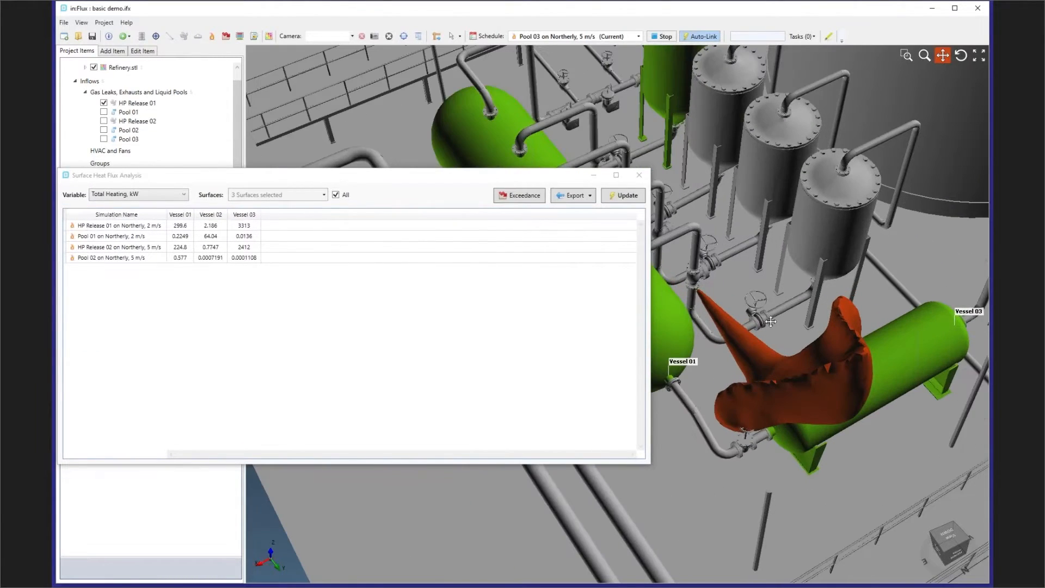
left_click_drag(784, 329, 739, 325)
left_click_drag(787, 360, 793, 359)
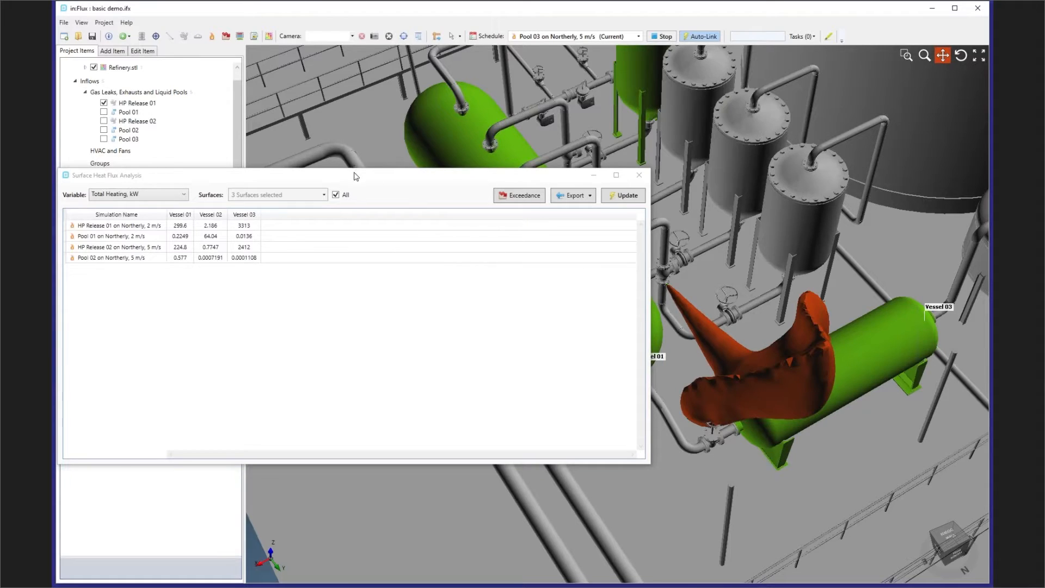
- Check Vessel 01's total heating for HP Release 01 on Northerly, 2 m/s against the model and close the analysis
left_click_drag(356, 177, 543, 178)
left_click(368, 226)
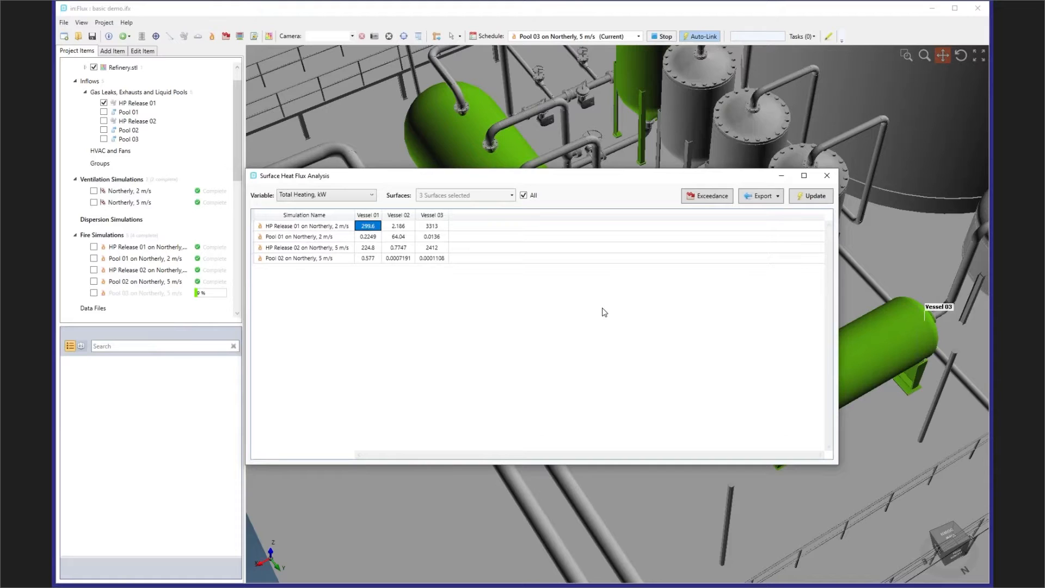
left_click_drag(522, 177, 680, 281)
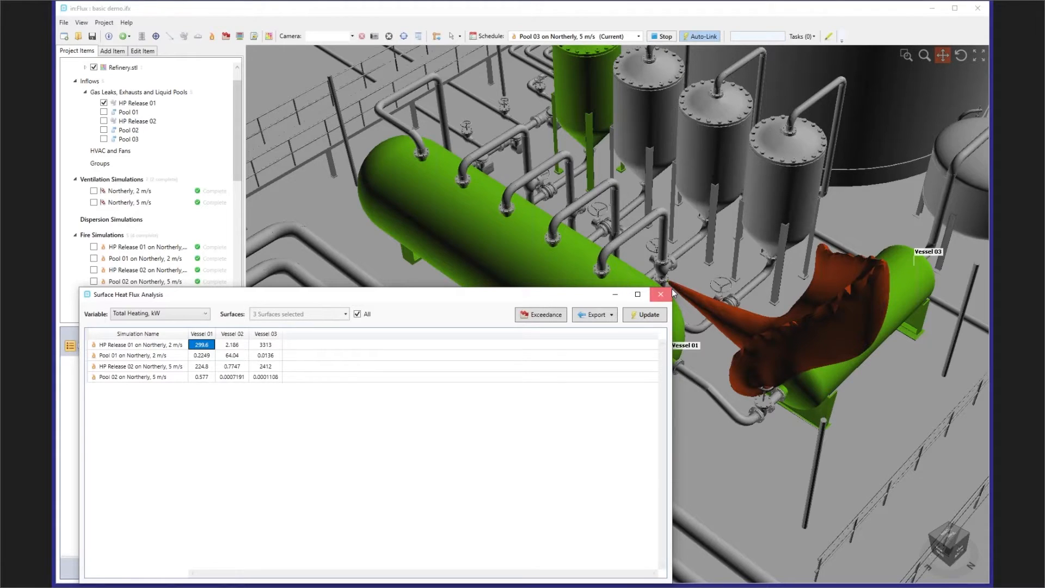
left_click(672, 288)
- Reopen the Surface Heat Flux Analysis and place its window clear of the flame and monitored vessels
left_click(212, 36)
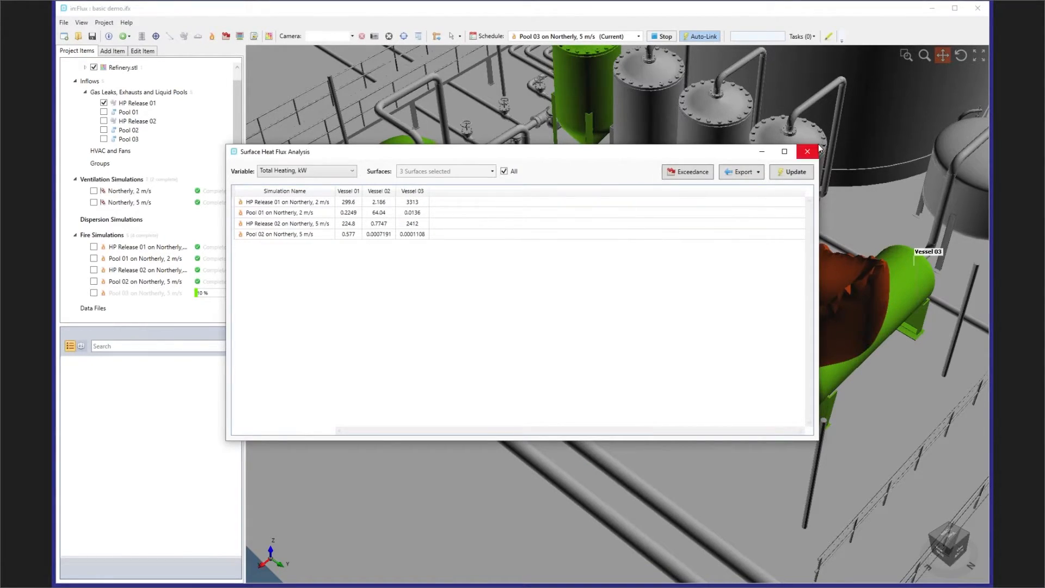
left_click_drag(431, 141, 399, 289)
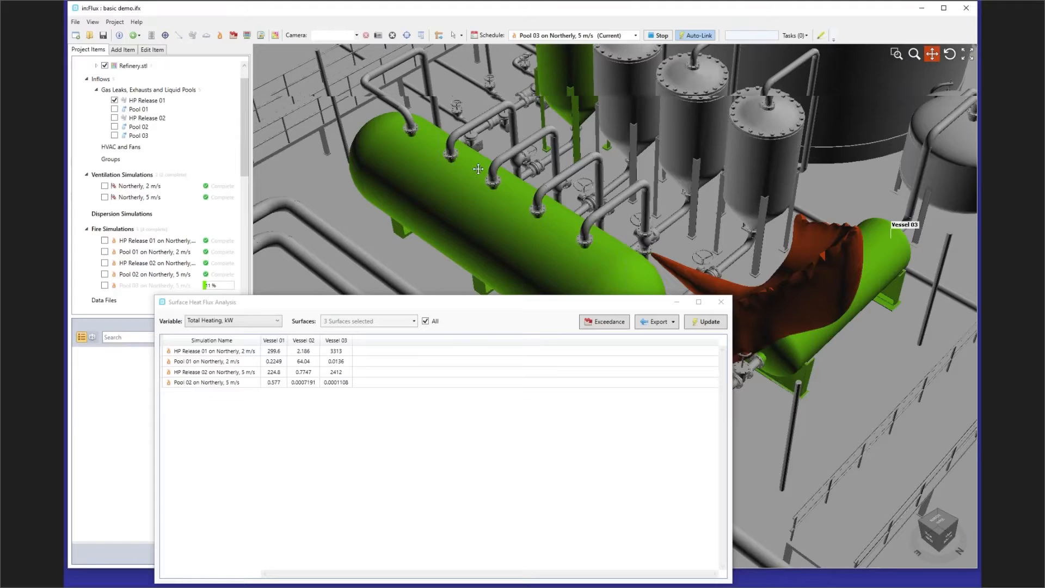
left_click_drag(152, 298, 311, 354)
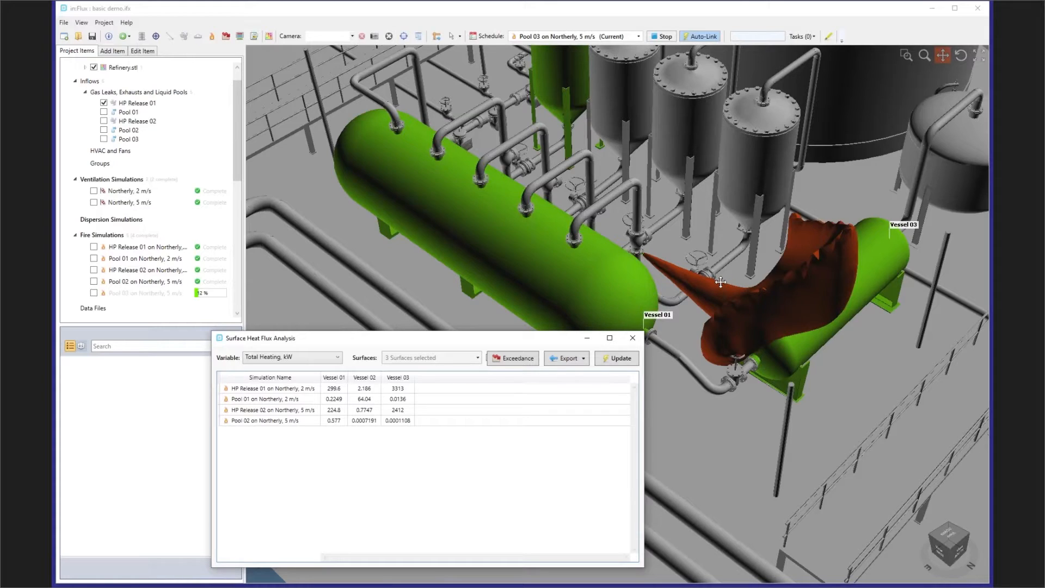
- Show Pool 01 in the model and compare its location with Vessel 02's total heating for Pool 01 on Northerly, 2 m/s
left_click(340, 389)
left_click_drag(652, 201, 685, 295)
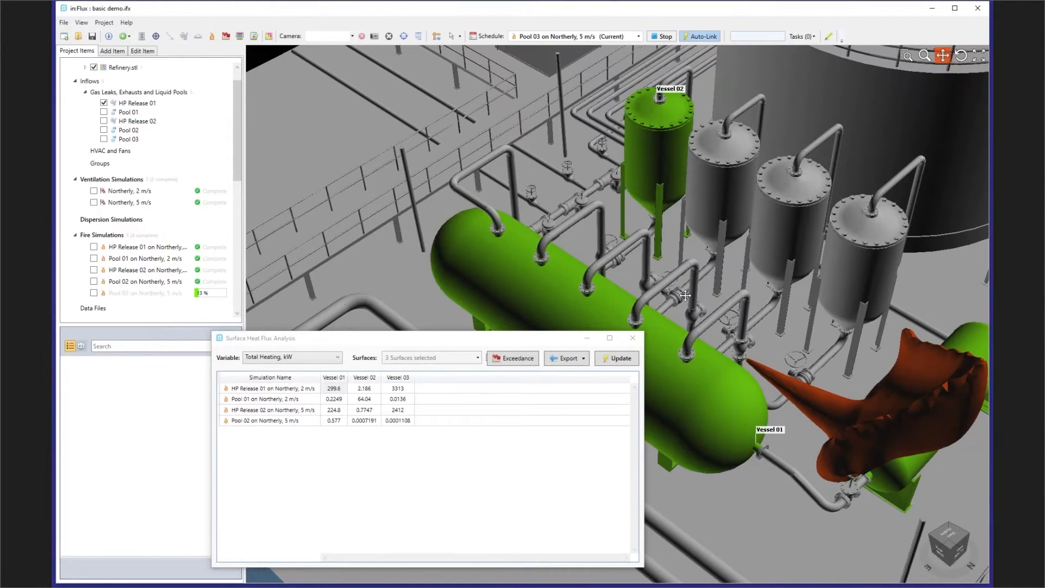
left_click(366, 400)
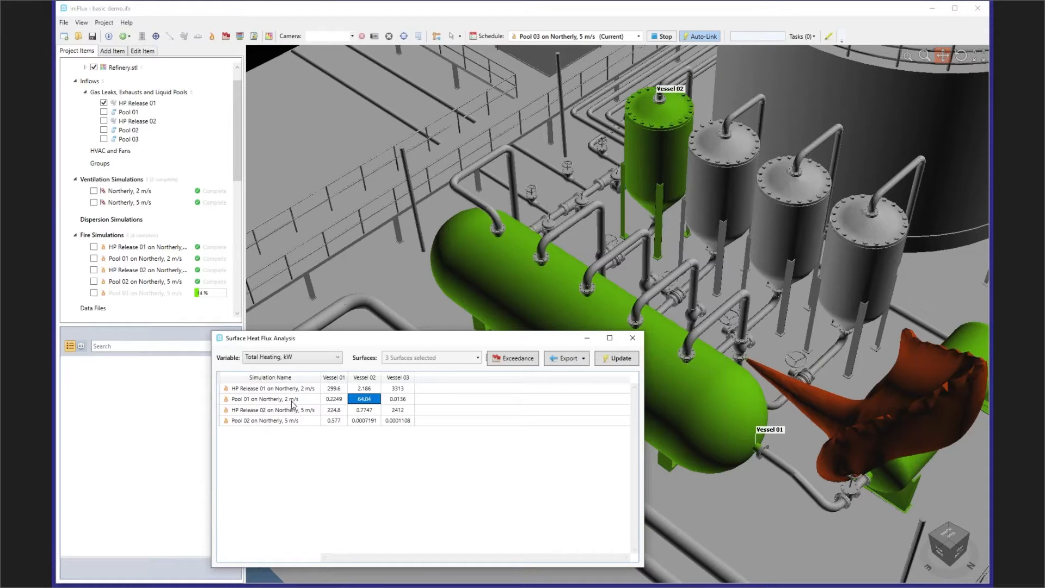
scroll(648, 187, "up", 4)
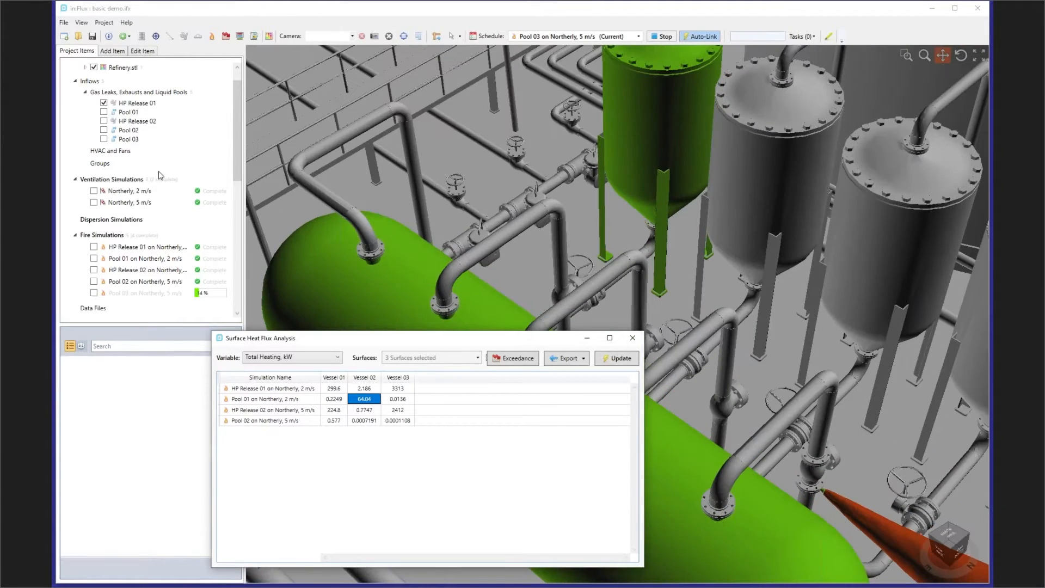
left_click(104, 112)
middle_click_drag(633, 176, 783, 199)
scroll(575, 243, "up", 2)
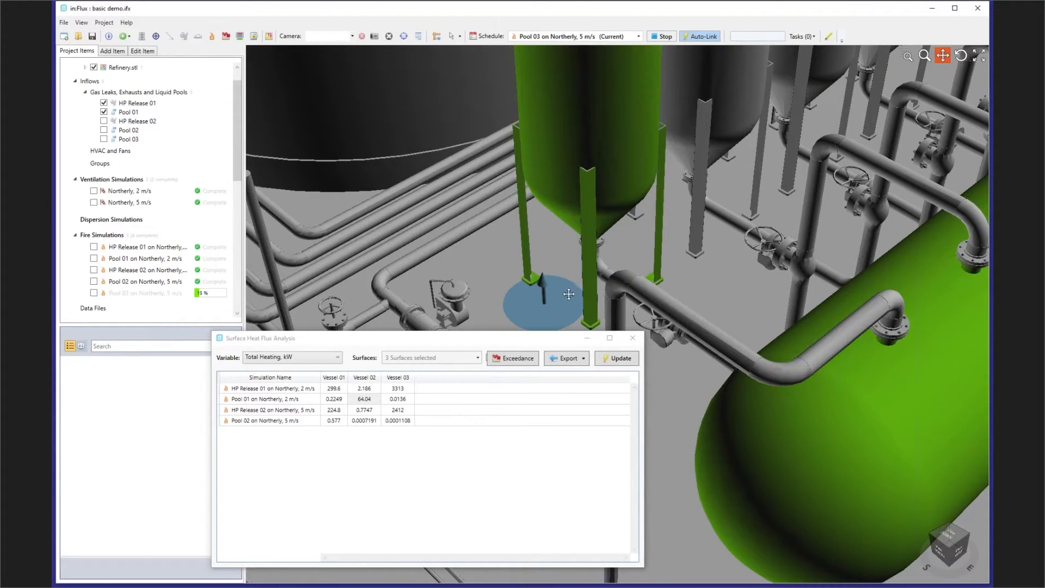
left_click(368, 402)
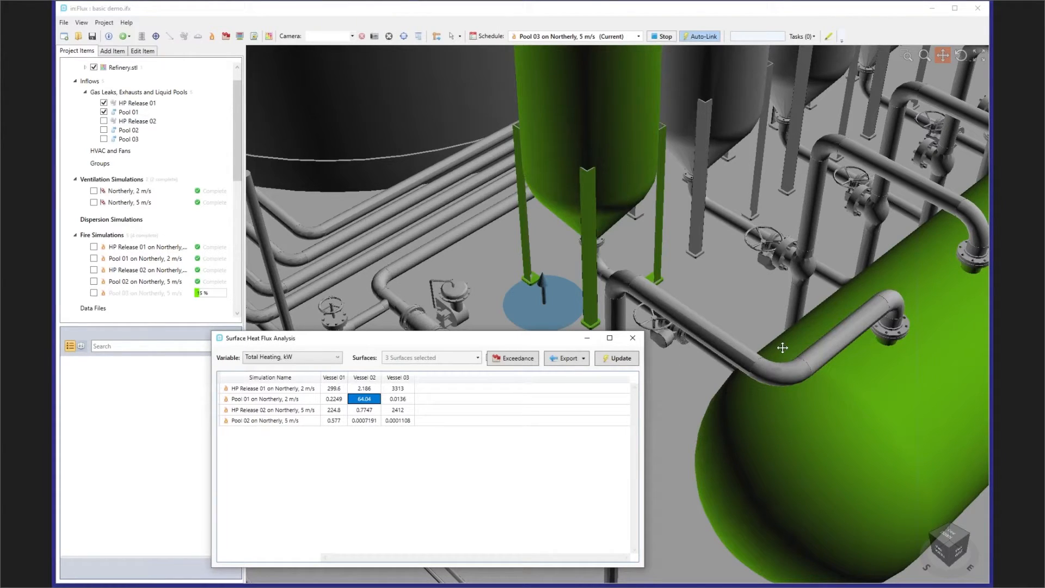
- Compare Vessel 03's total heating for HP Release 01 on Northerly, 2 m/s with the flame, keeping the analysis window clear of it
scroll(905, 304, "down", 5)
left_click_drag(963, 224, 872, 258)
left_click_drag(515, 345, 484, 250)
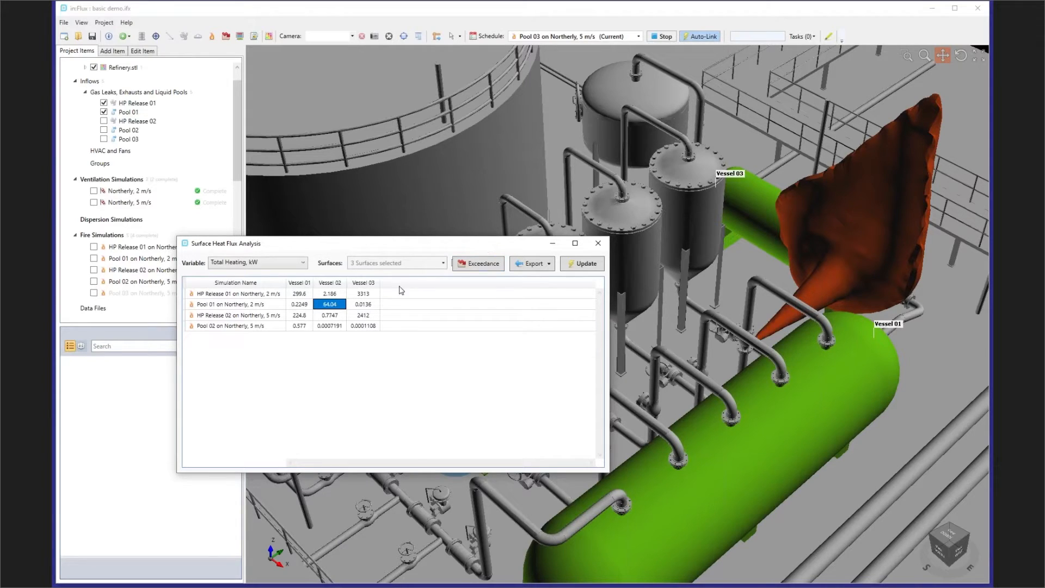
left_click(372, 295)
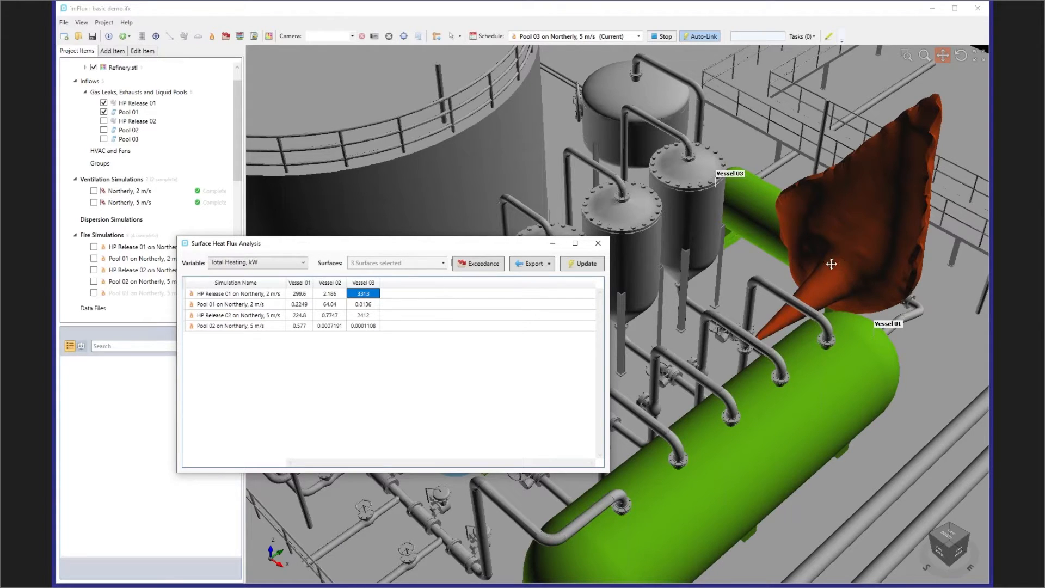
left_click_drag(835, 234, 760, 261)
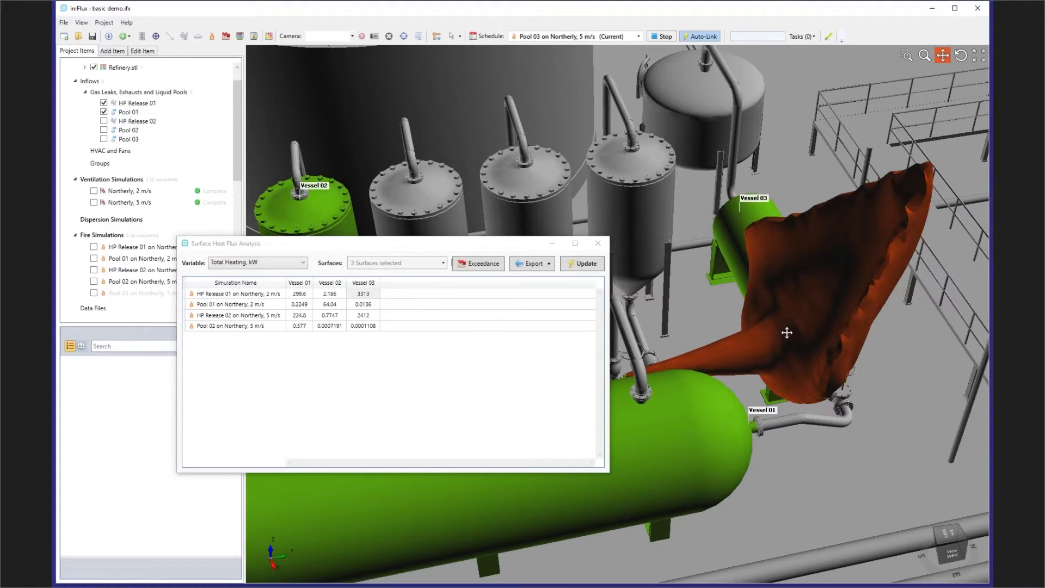
- Switch the heat flux analysis variable to Convective Heating, kW, and check Vessel 03 and Vessel 01 for HP Release 01
left_click(272, 264)
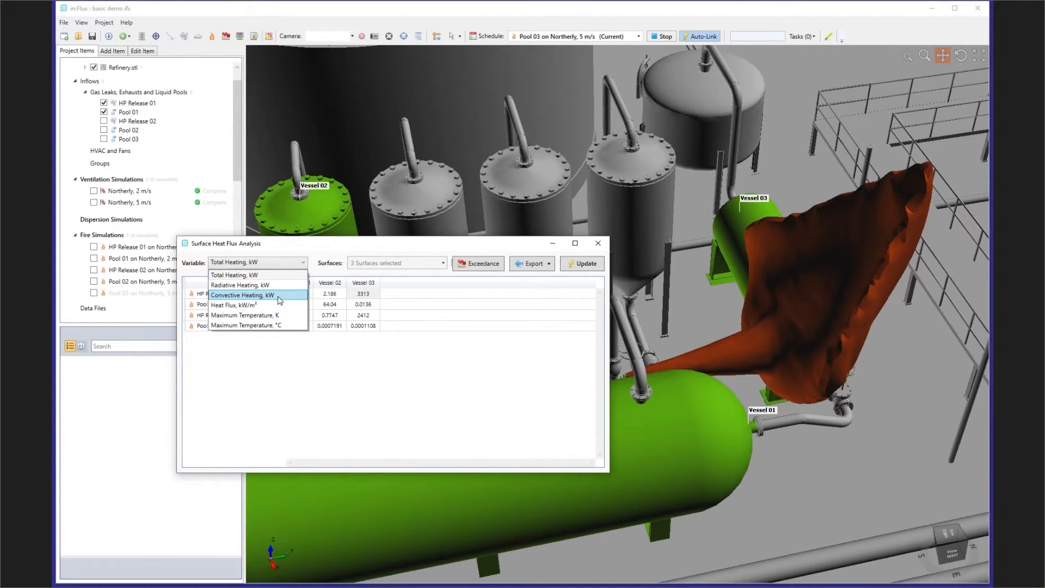
left_click(279, 296)
left_click(369, 295)
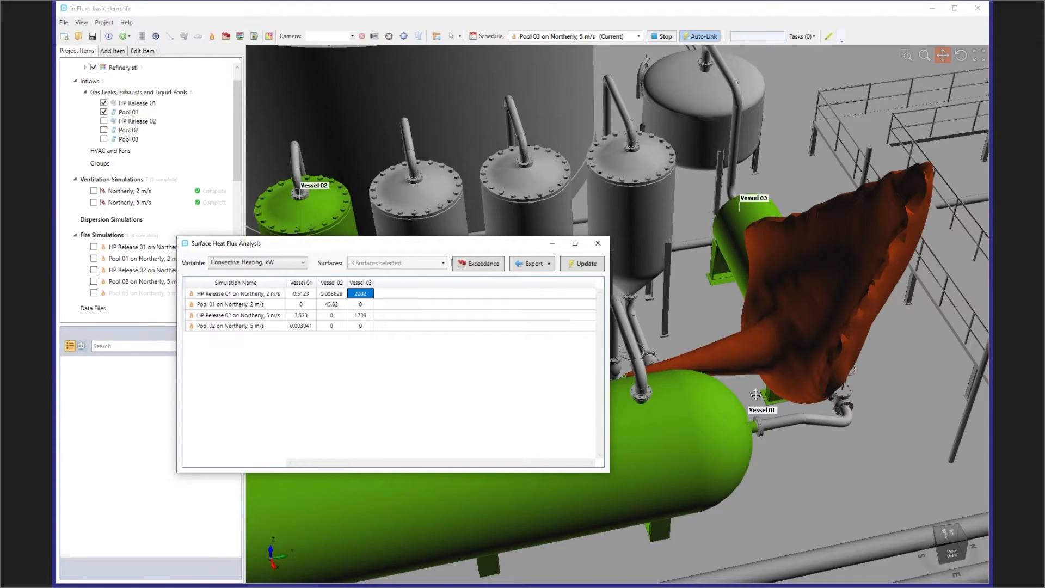
left_click_drag(759, 391, 828, 371)
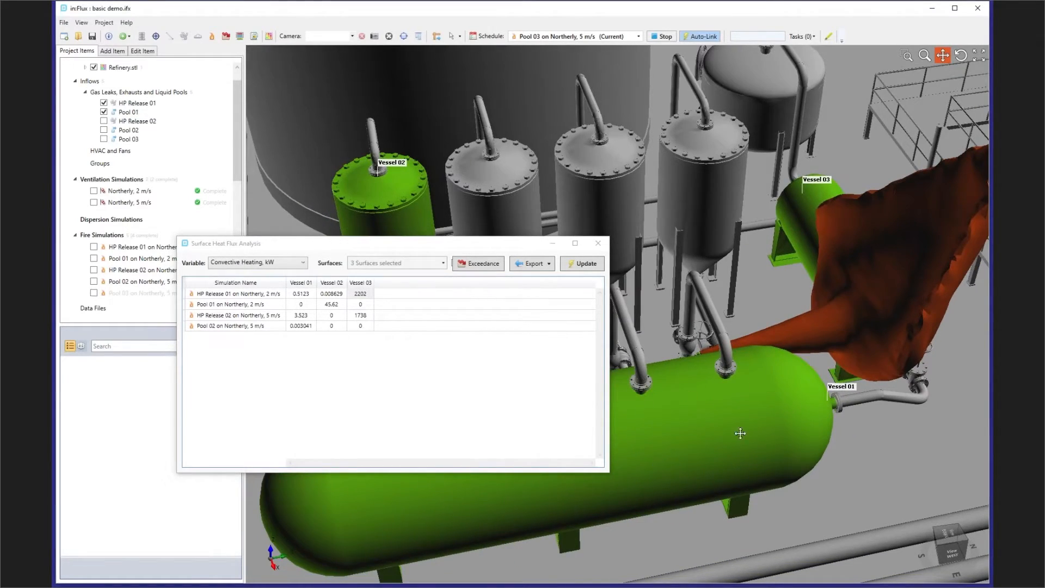
left_click(302, 294)
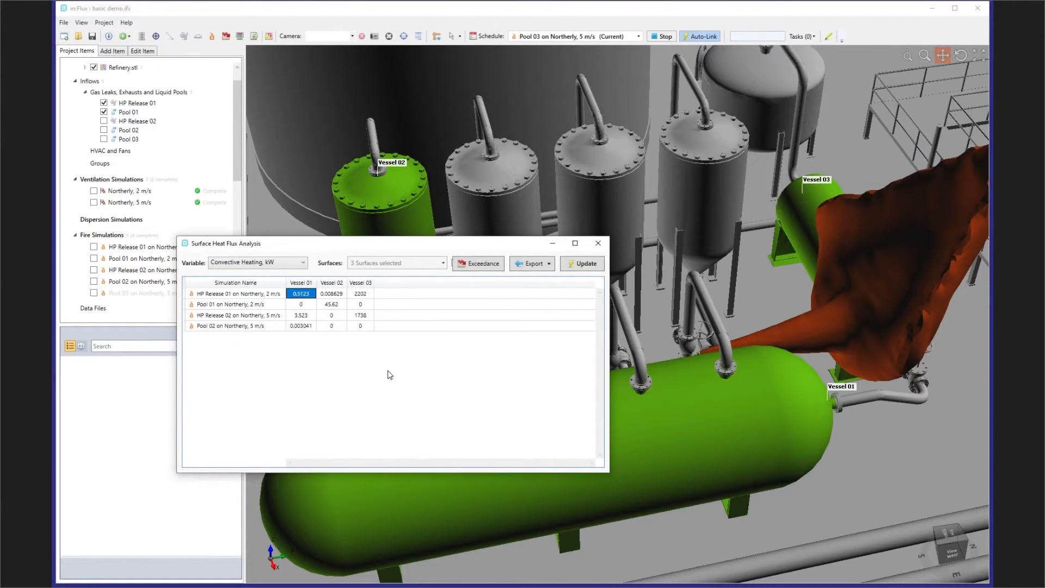
- Switch the analysis variable to Radiative Heating, kW, reframe the flame and vessels, and move and widen the analysis window
left_click(288, 265)
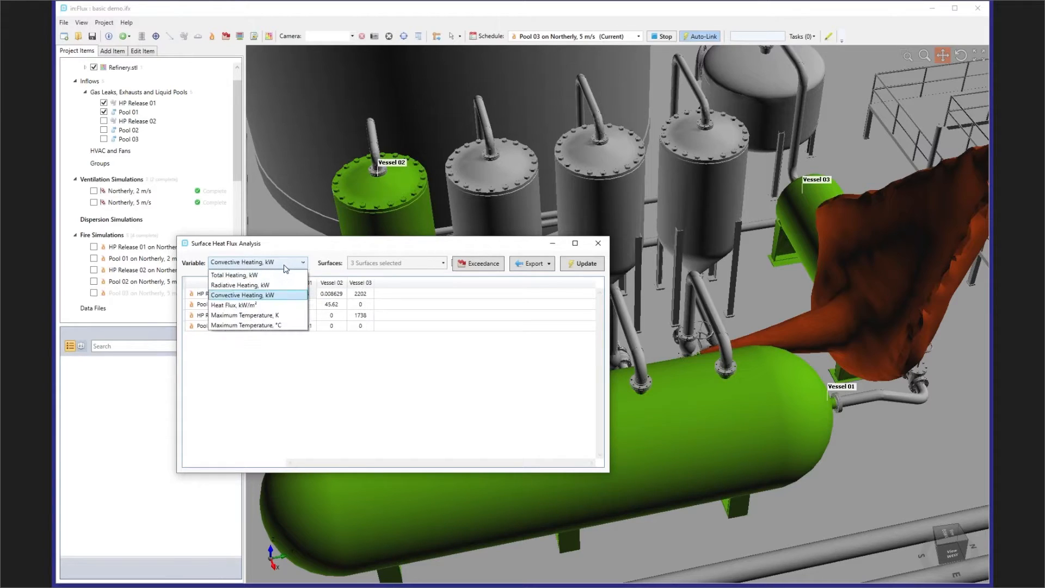
left_click(278, 288)
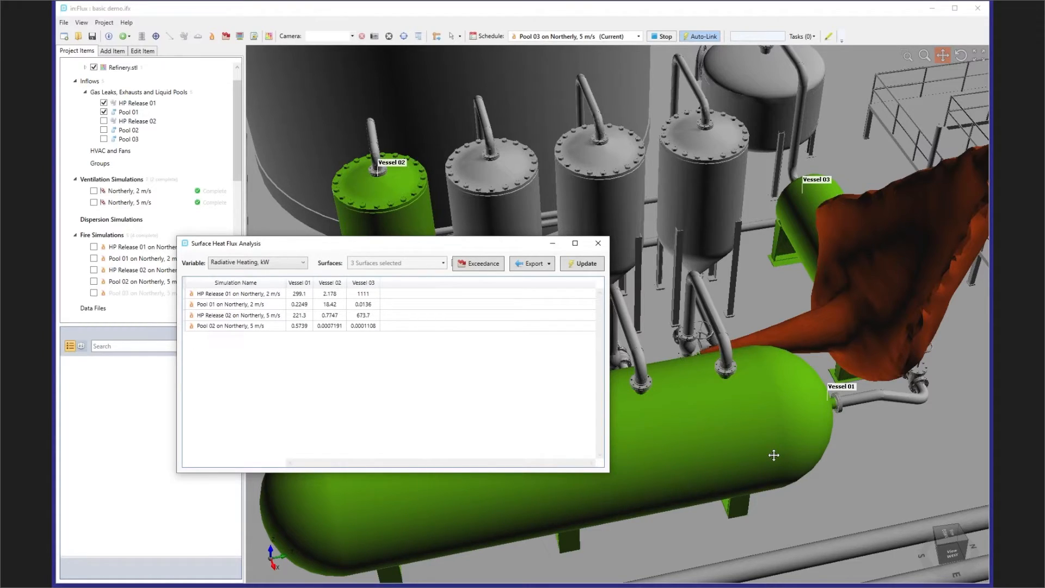
left_click_drag(808, 253, 696, 326)
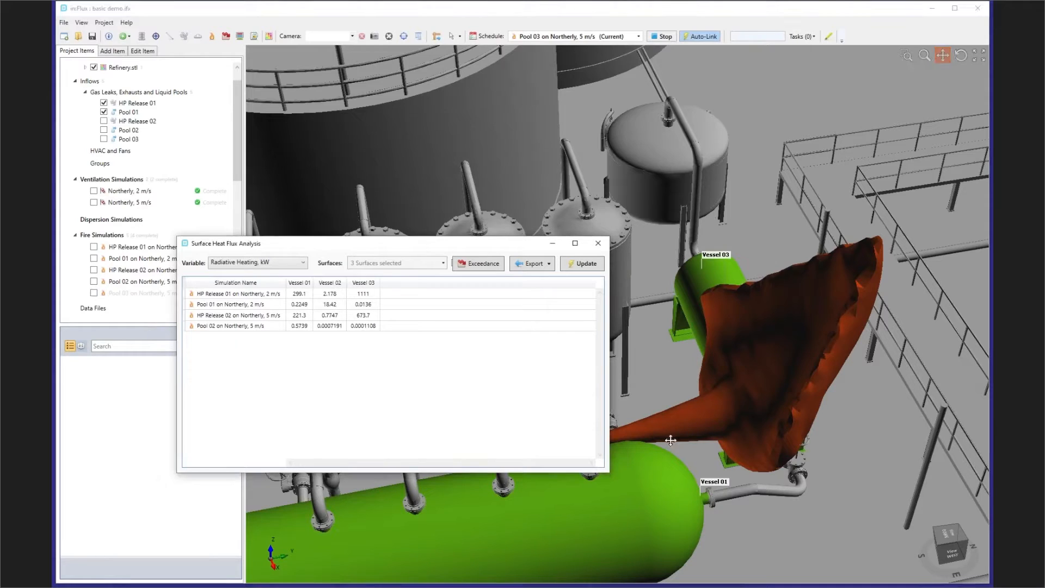
left_click_drag(472, 245, 451, 213)
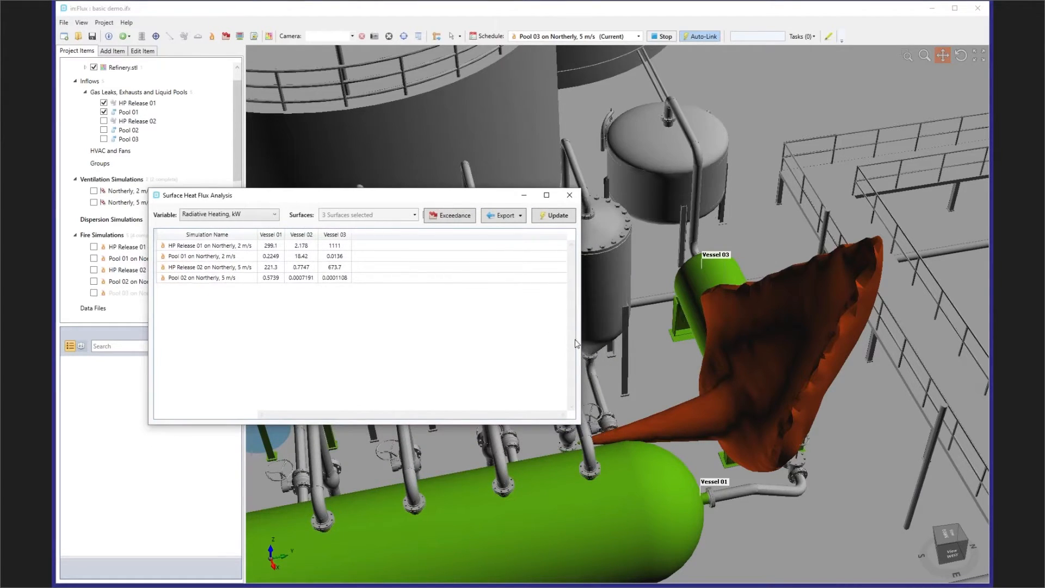
left_click_drag(580, 341, 659, 342)
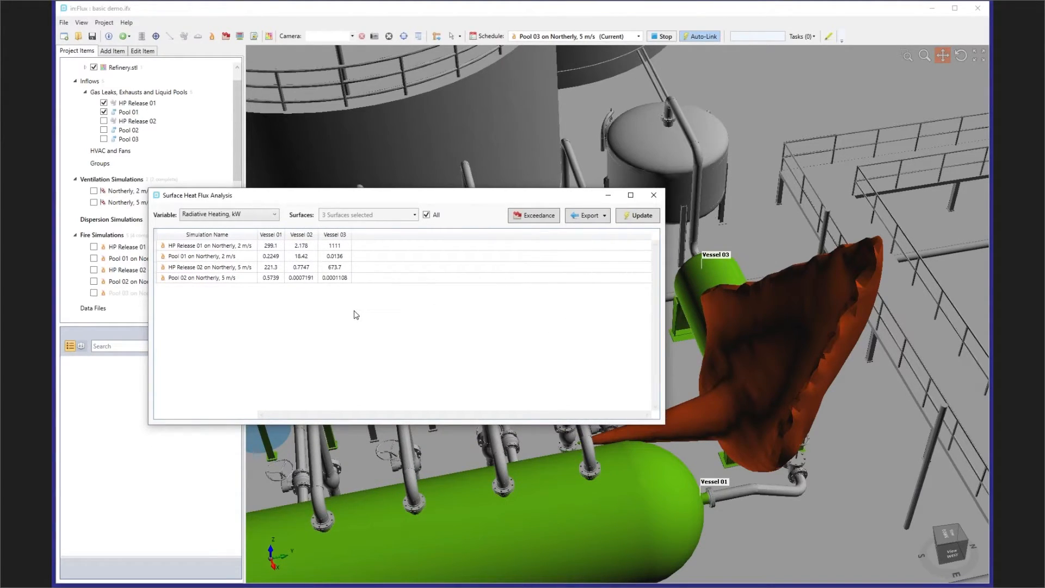
- Switch the analysis variable to Heat Flux, kW/m², check the remaining variable options, and close the Surface Heat Flux Analysis
left_click(263, 221)
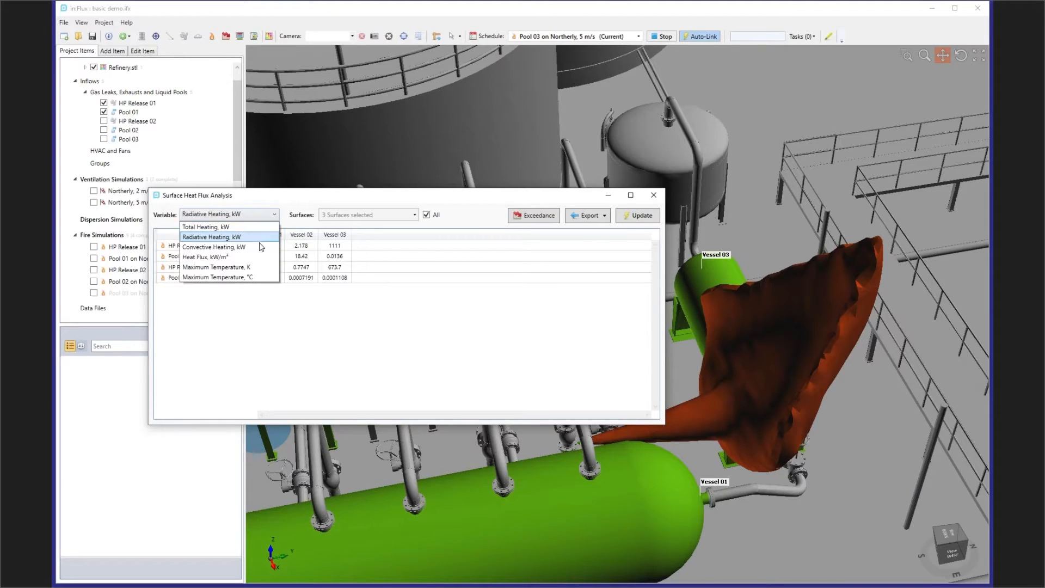
left_click(256, 264)
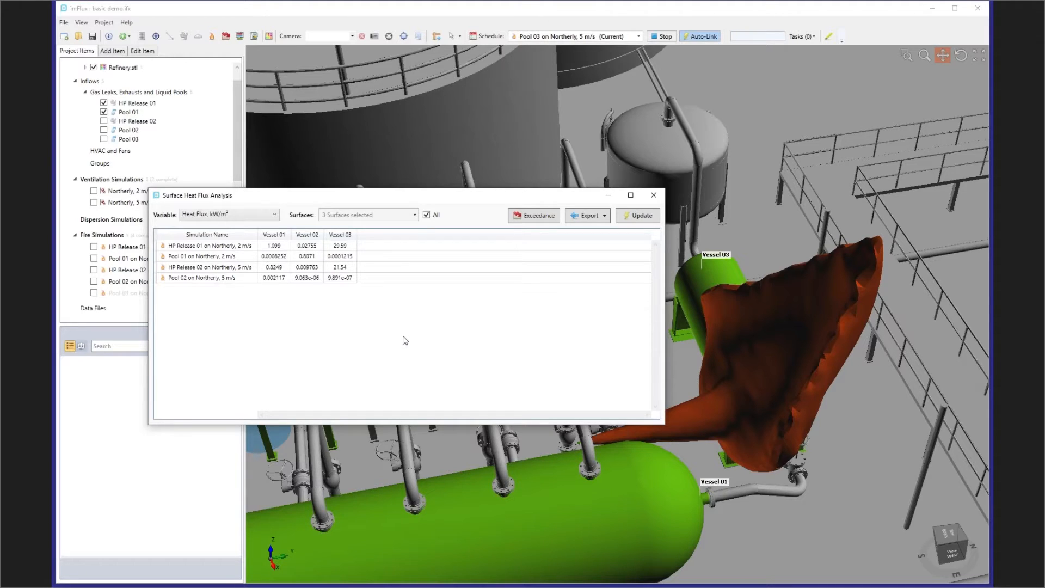
left_click(274, 215)
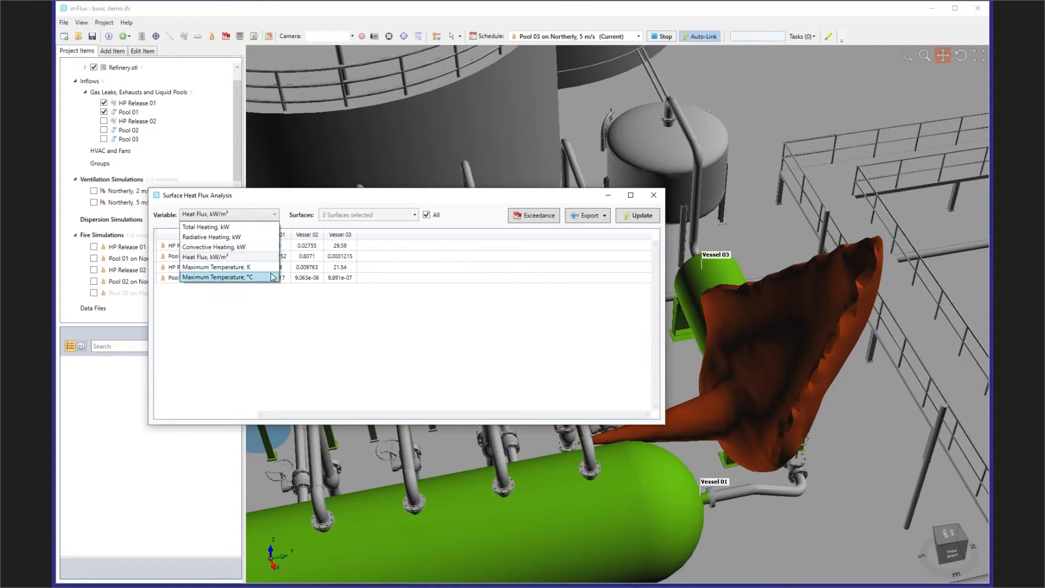
left_click(408, 357)
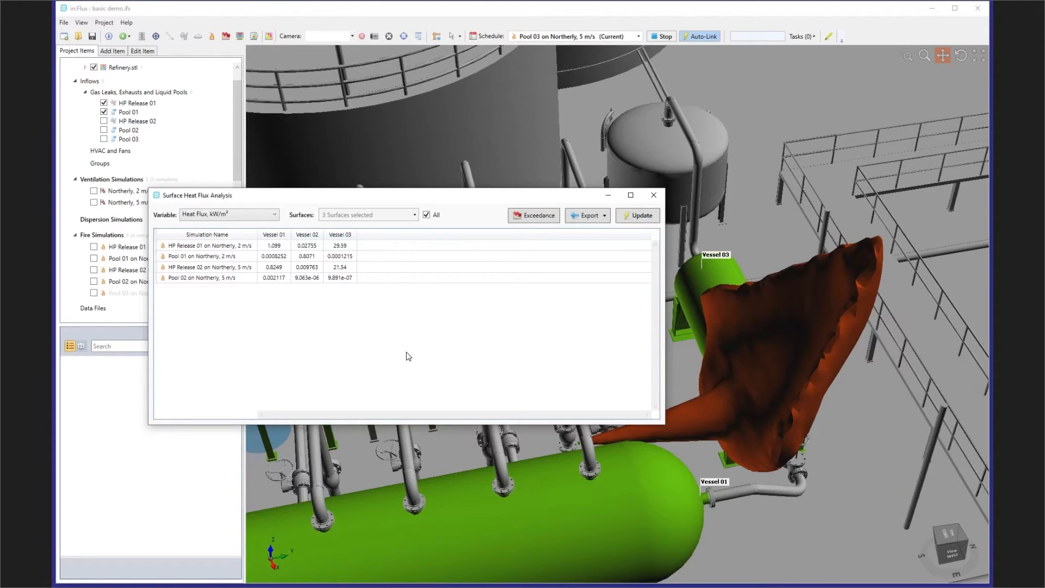
left_click(659, 196)
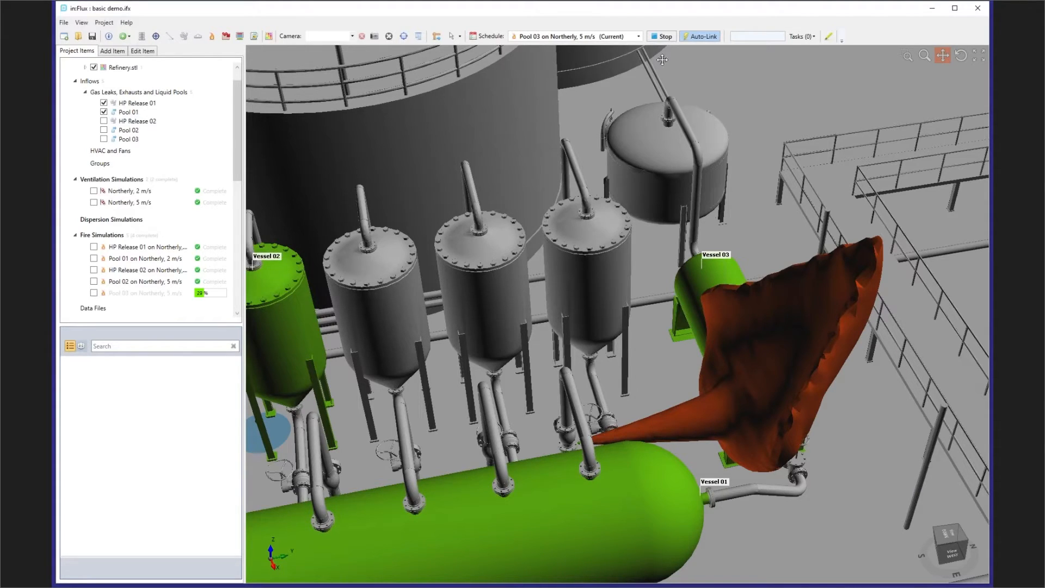
- Stop the running Pool 03 simulation and open risk based fire project.ifx without saving the current project
left_click(665, 37)
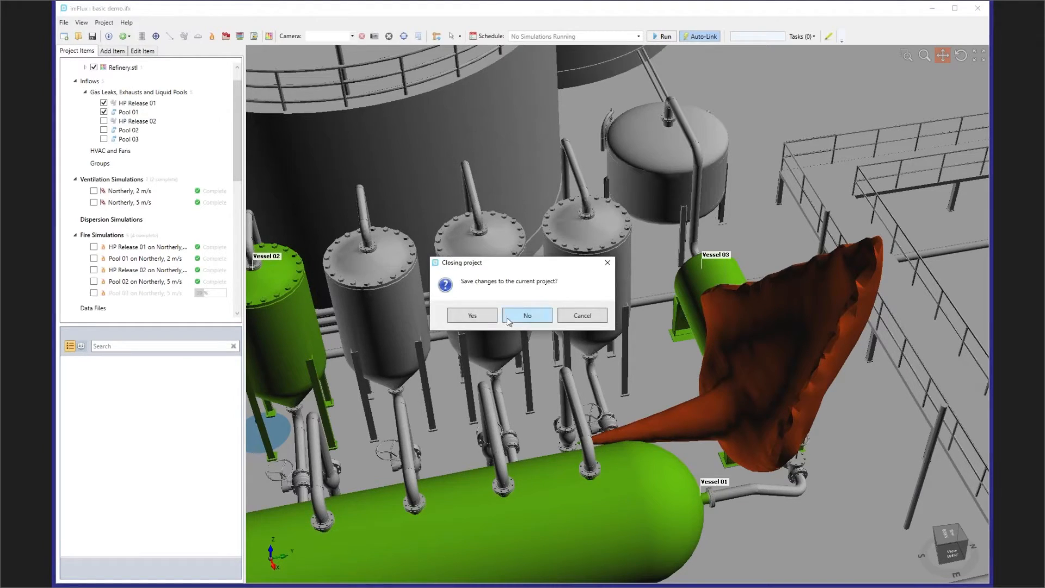
left_click(544, 320)
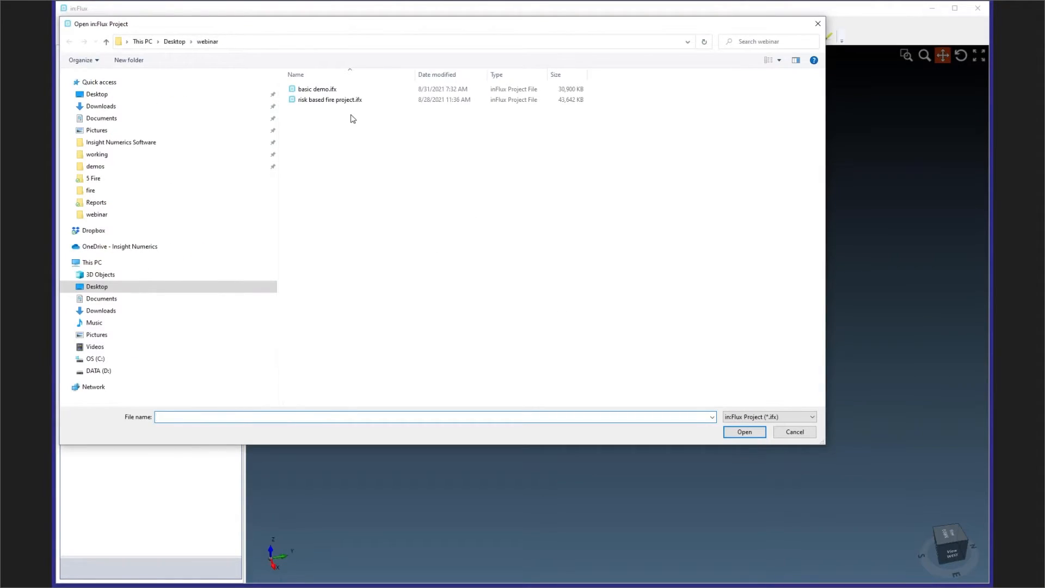
left_click(354, 101)
double_click(354, 101)
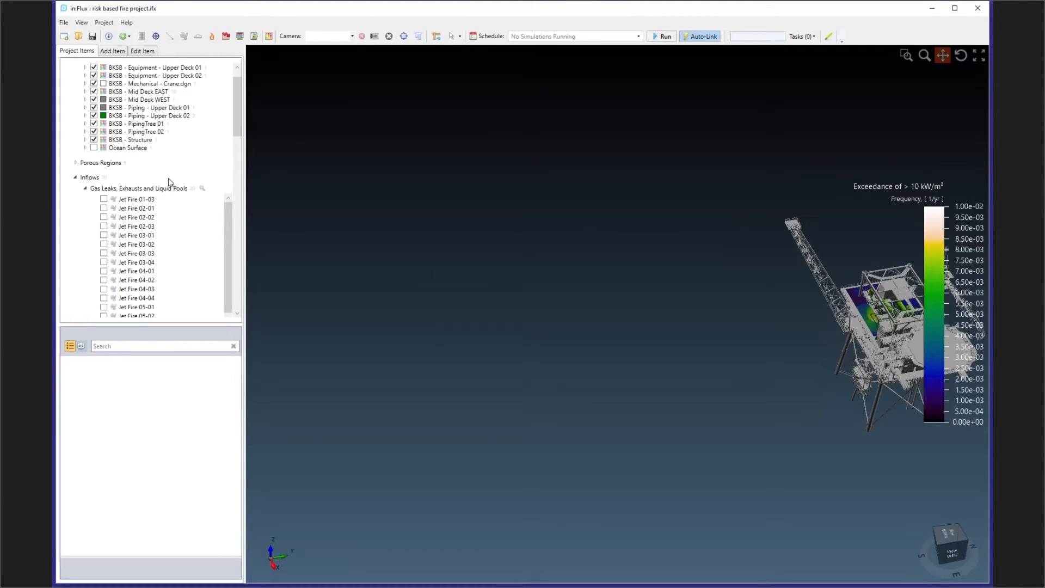
- Collapse the gas leaks and ventilation simulation lists and frame the offshore platform in the 3D view
left_click(85, 188)
left_click_drag(756, 291, 568, 293)
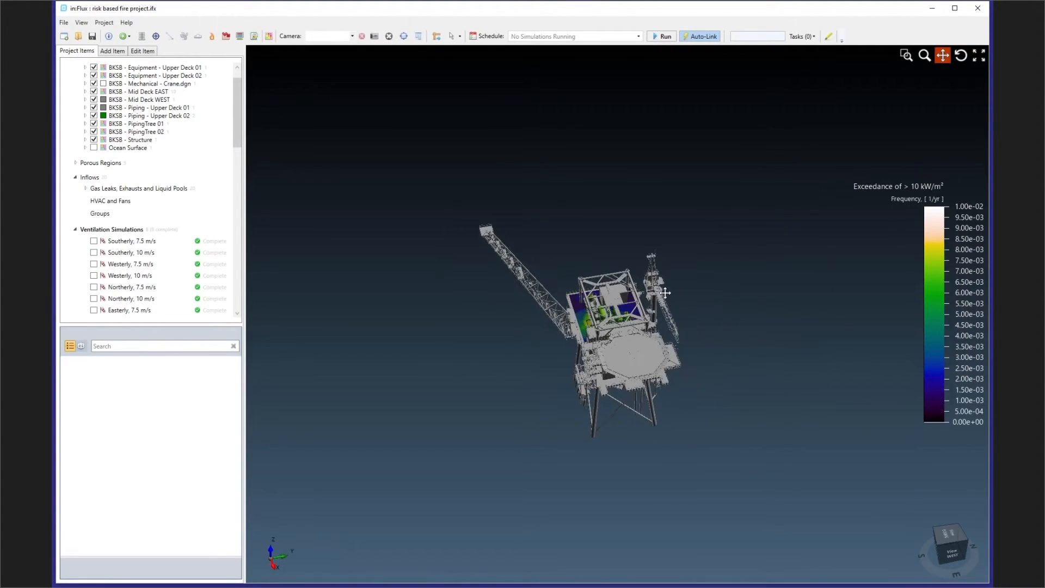
scroll(645, 294, "up", 7)
middle_click_drag(607, 325, 629, 309)
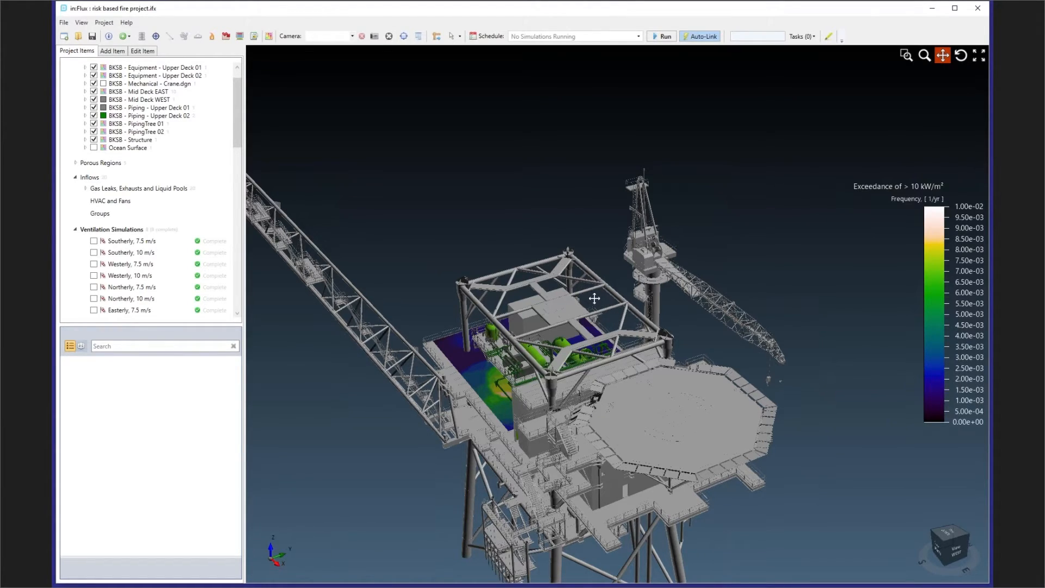
left_click(76, 229)
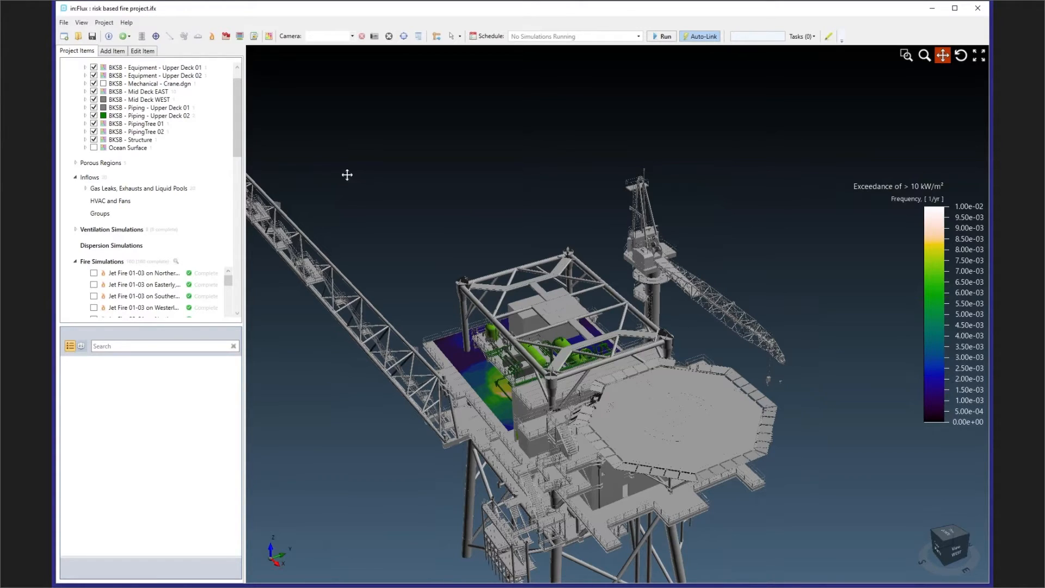
- Open the Risk Manager and examine the high pressure leaks, including the leak frequency of Jet Fire 02-03
left_click(269, 36)
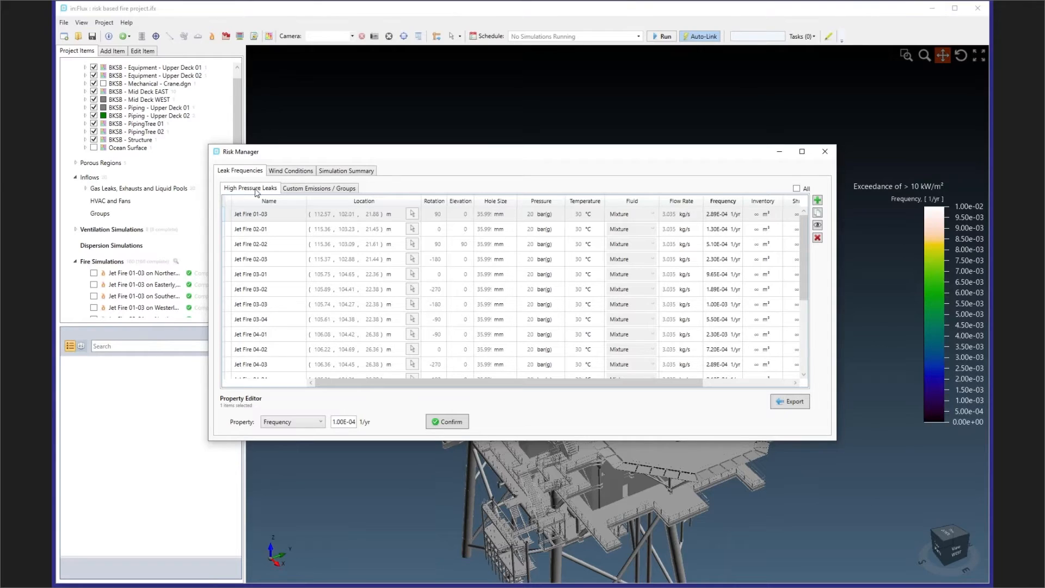
mouse_move(805, 280)
left_mouse_down()
mouse_move(801, 358)
mouse_move(799, 272)
left_mouse_up()
left_click(263, 260)
left_click(264, 274)
left_click(266, 293)
left_click(265, 316)
left_click(259, 333)
left_click(266, 316)
left_click(269, 289)
left_click(273, 275)
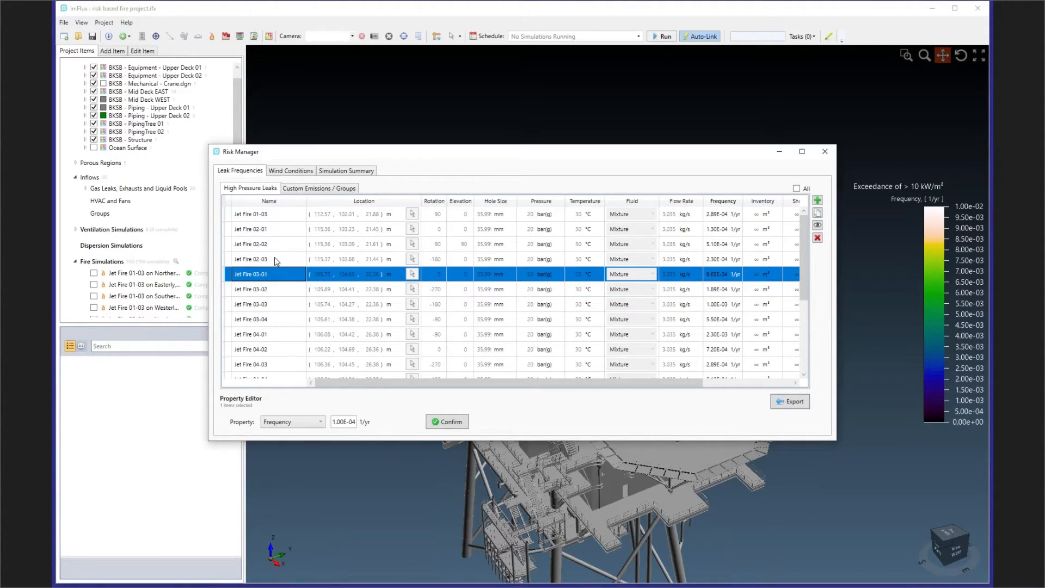
left_click(276, 260)
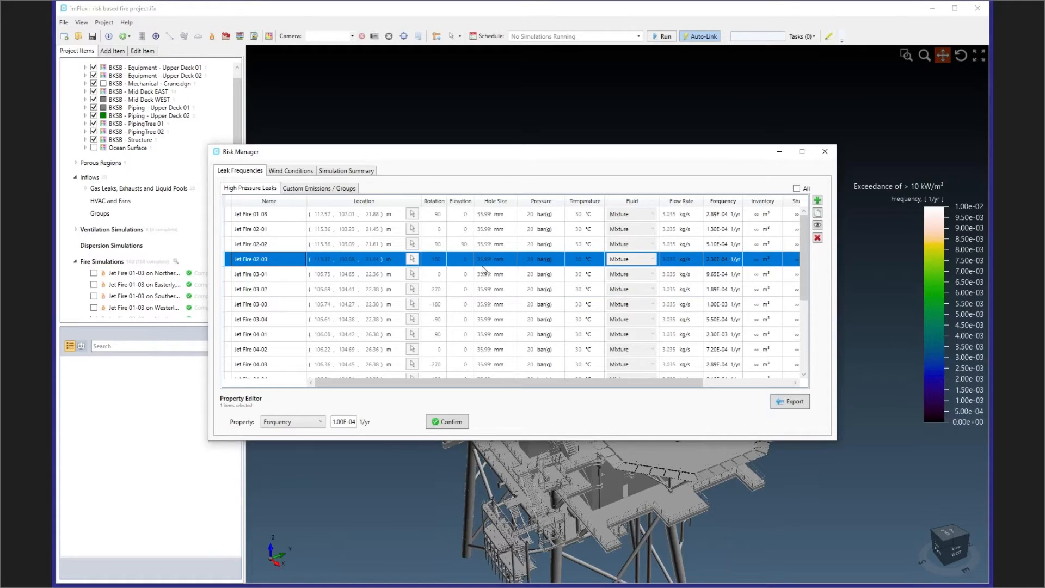
left_click(725, 260)
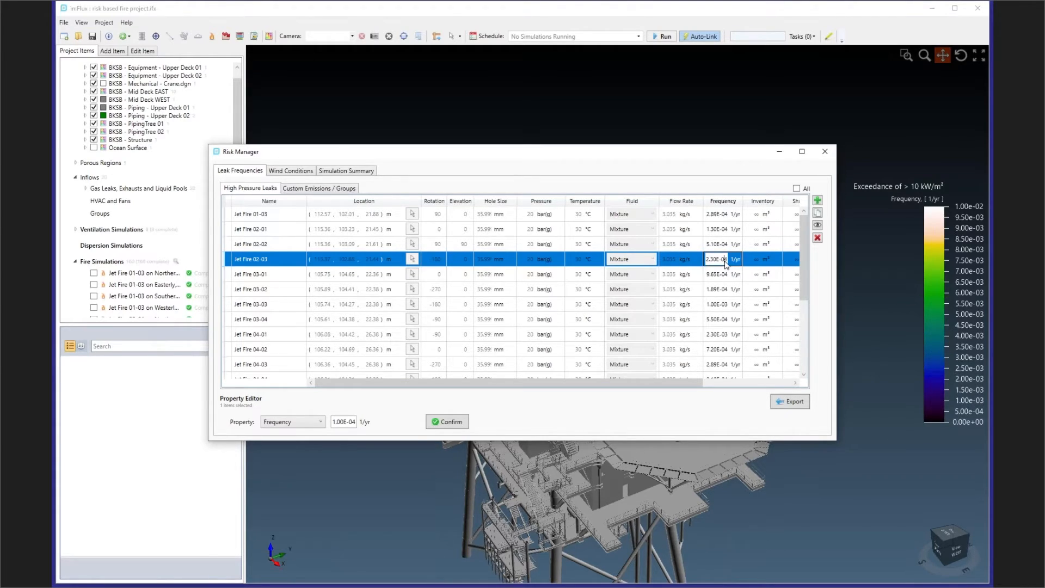
- Review the Risk Manager's wind conditions and simulation summary, check Jet Fire 01-03 on Northerly, 7.5 m/s, and close it
left_click(297, 172)
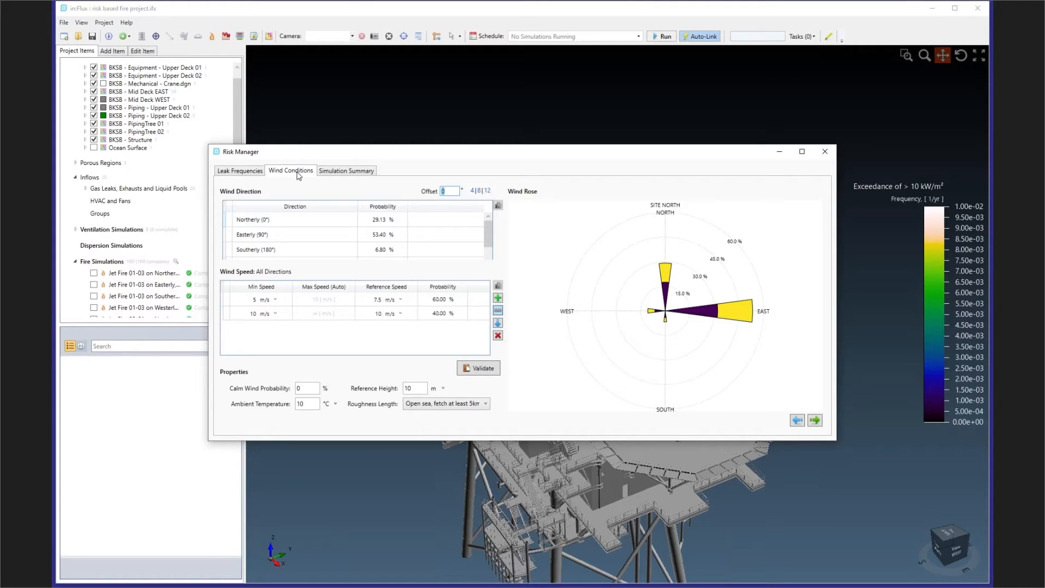
left_click(330, 172)
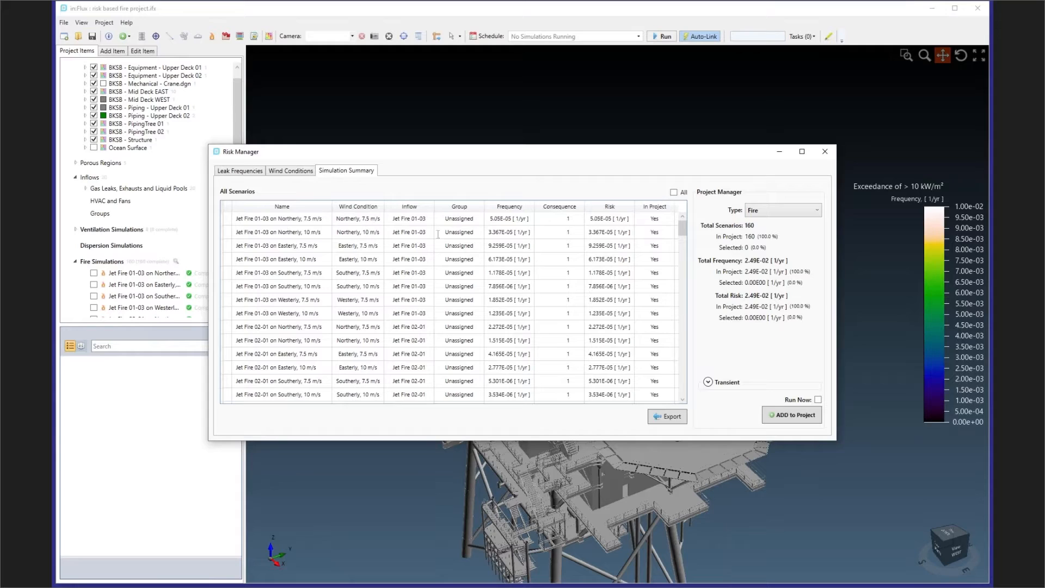
left_click(496, 220)
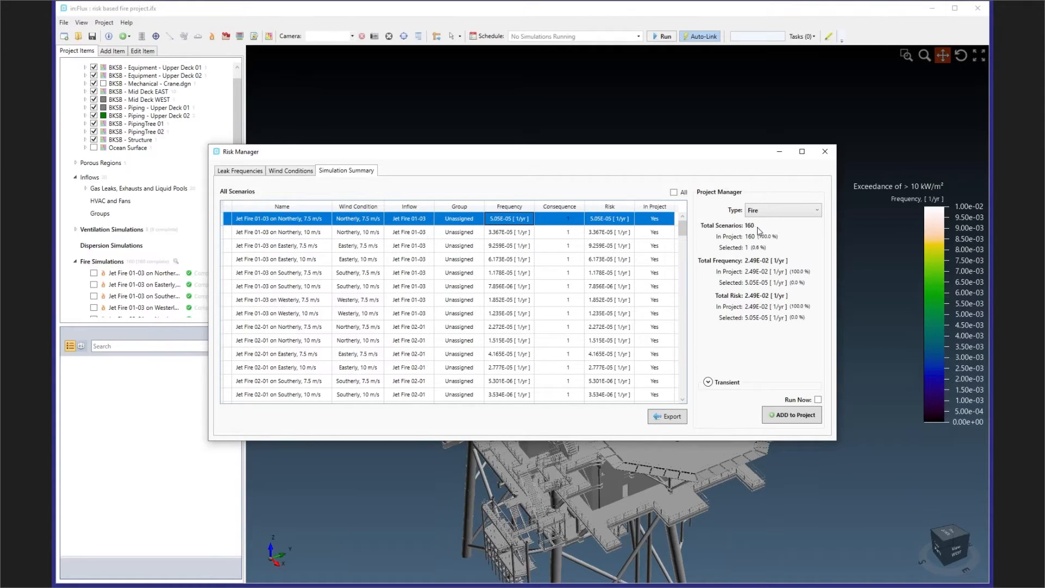
left_click(824, 151)
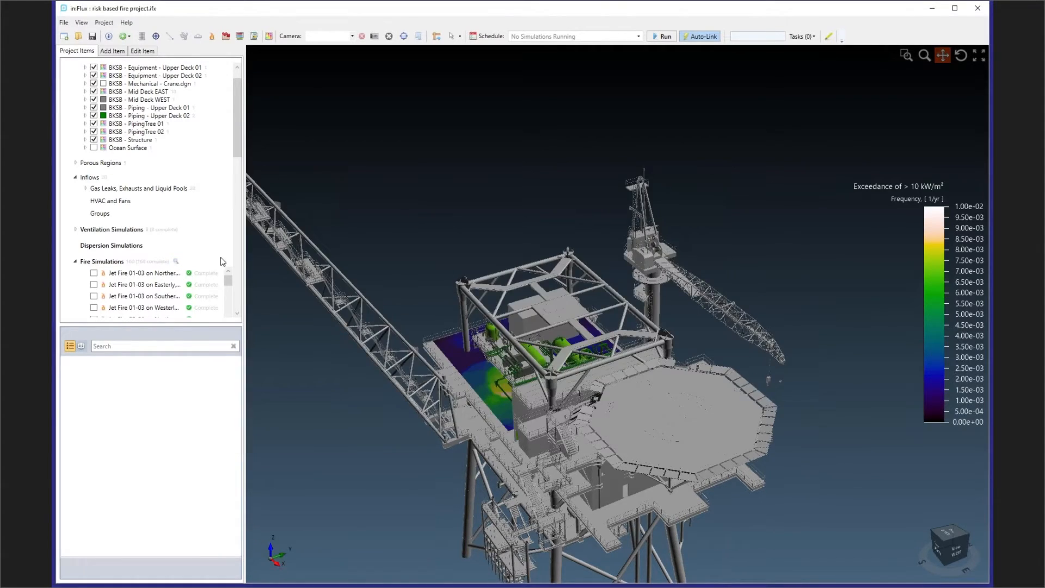
- Examine the fire simulations and find the Risk Analysis section in the project items
left_click_drag(237, 120, 228, 157)
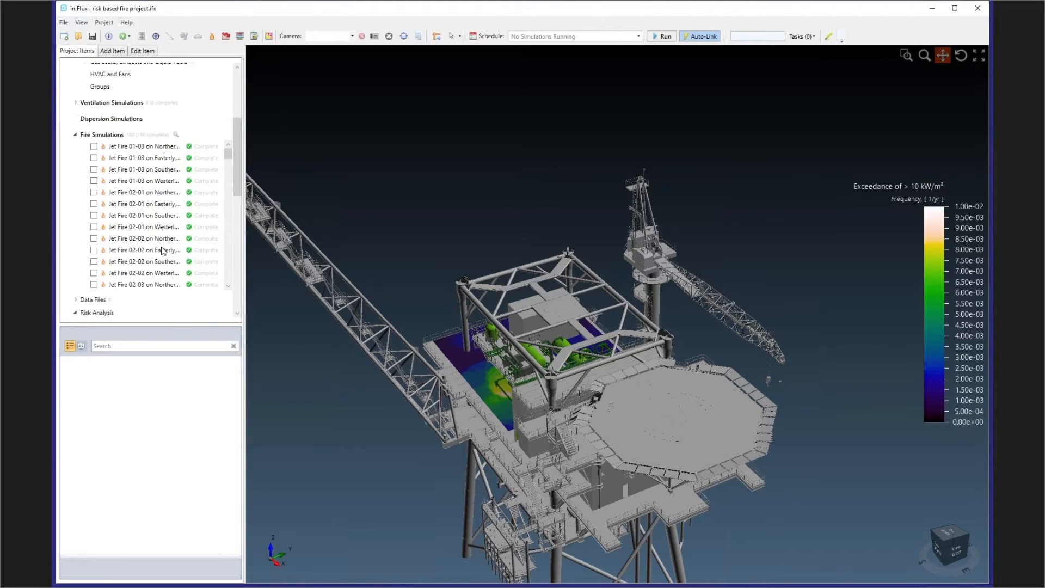
- Collapse the fire simulations list and temporarily show the Risk Data - Incident Radiation data set to inspect its domain on the platform
left_click(75, 135)
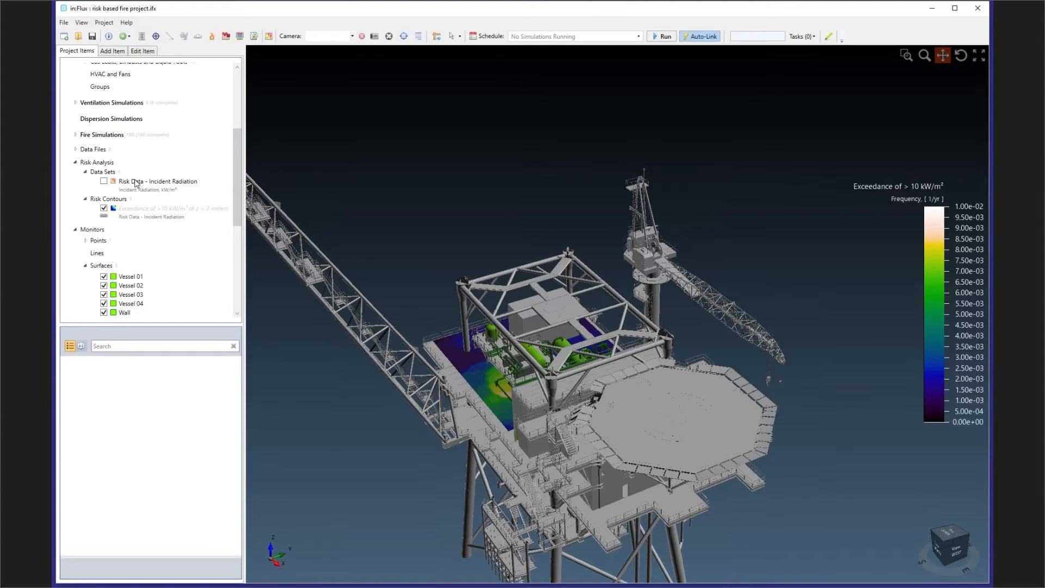
left_click(136, 182)
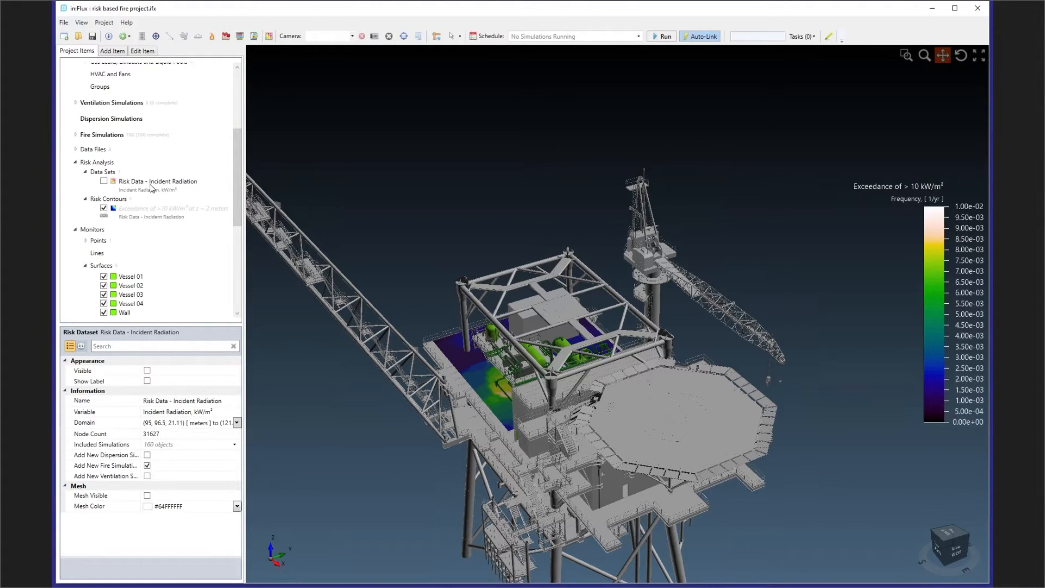
left_click(103, 180)
middle_click_drag(517, 316, 588, 321)
scroll(431, 364, "up", 5)
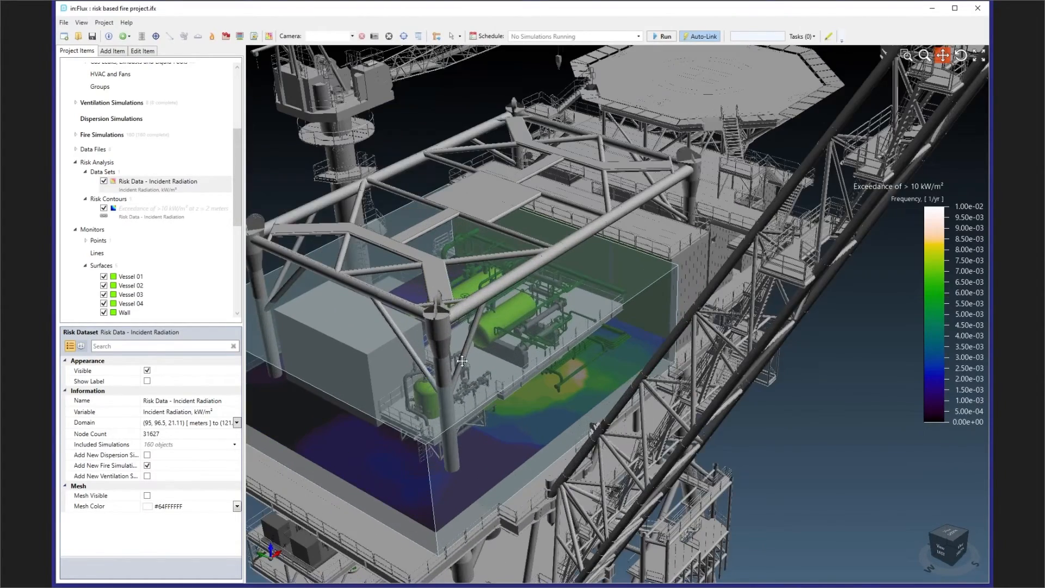
middle_click_drag(461, 361, 560, 336)
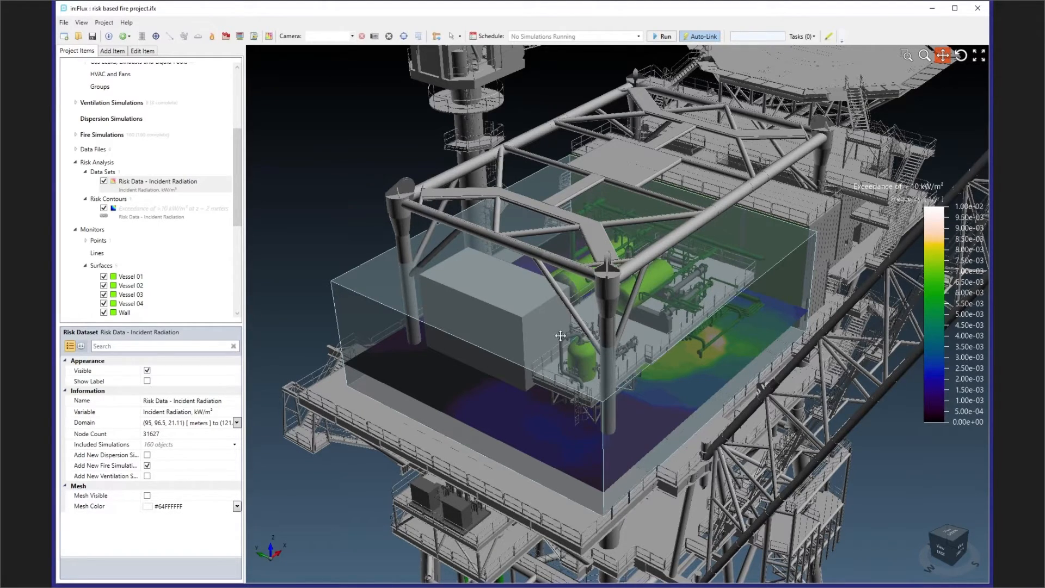
left_click(104, 181)
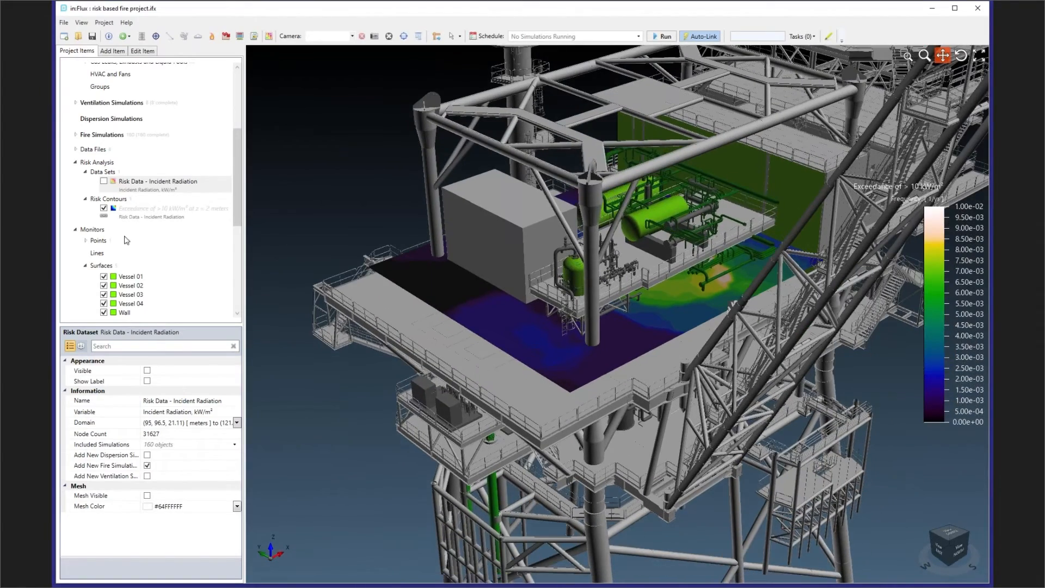
- Toggle the visibility of the >10 kW/m² exceedance risk contour to identify it on the deck, leaving it shown
left_click(106, 208)
left_click(106, 208)
left_click(106, 208)
left_click(106, 208)
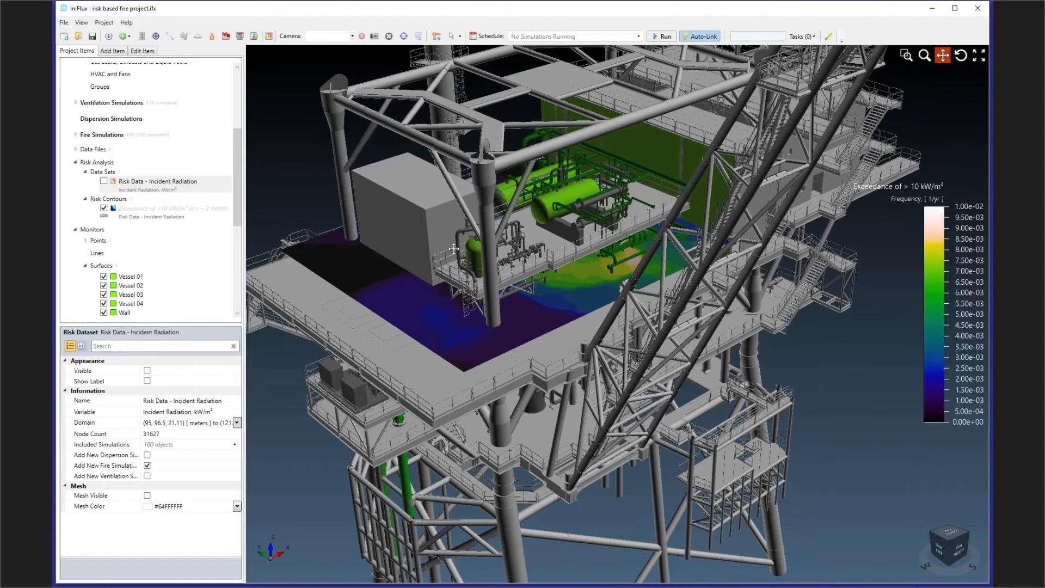
- Activate an XY clip plane in the 3D view and lower its Z offset to 24.4 m
right_click(455, 250)
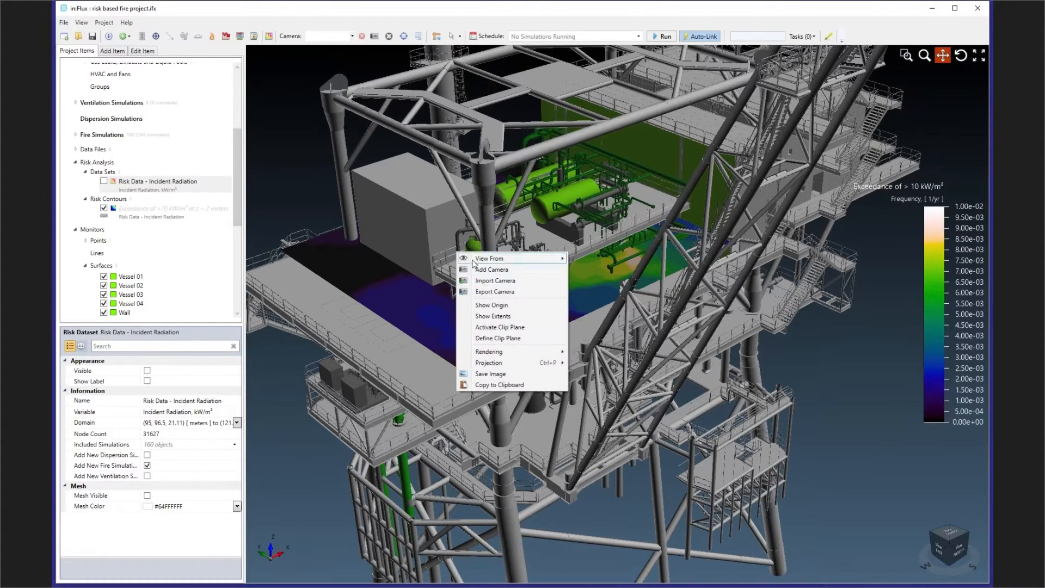
left_click(495, 327)
right_click(605, 309)
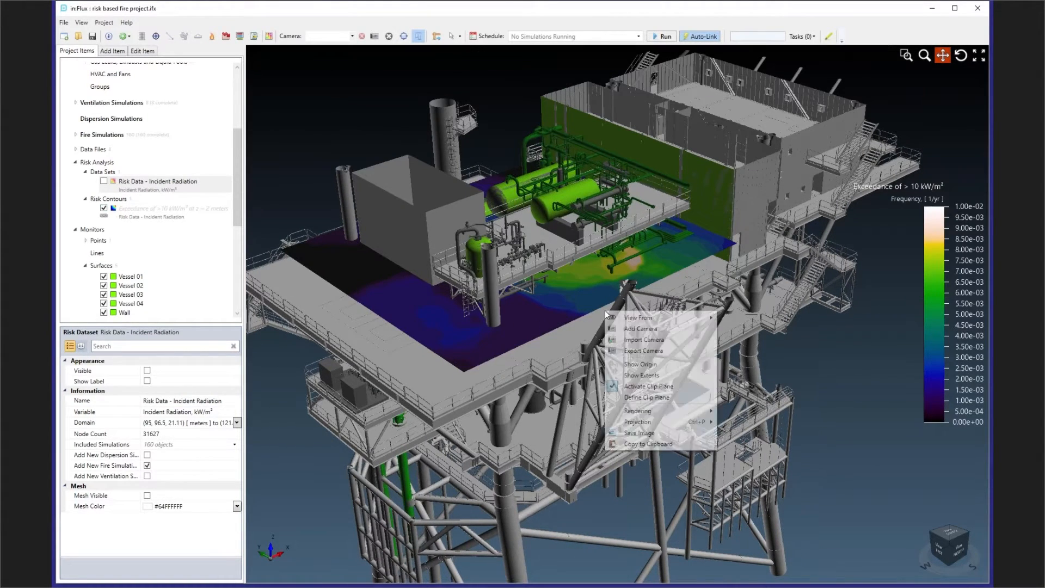
left_click(651, 397)
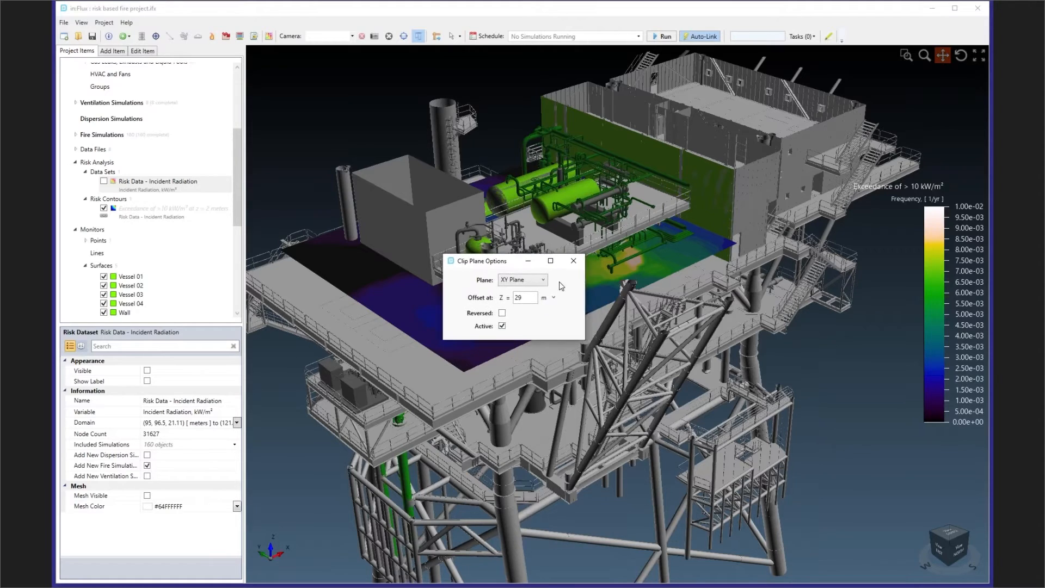
left_click_drag(545, 261, 835, 418)
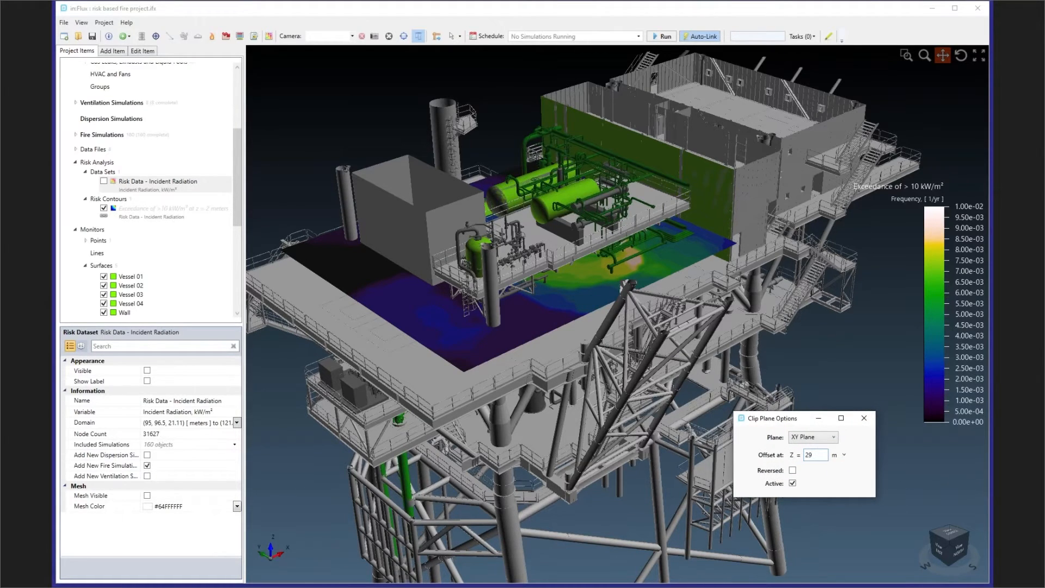
key("Down")
key("Down")
key("Down")
key("Down")
key("Down")
key("Down")
key("Down")
key("Down")
key("Down")
key("Down")
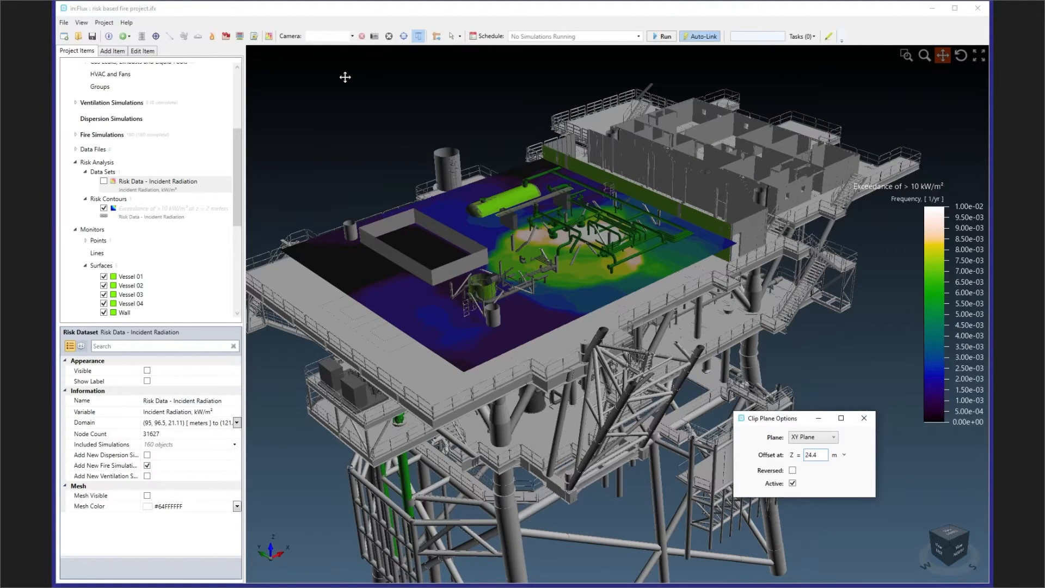
- Select the >10 kW/m² exceedance risk contour and set its plane offset to 1 m
middle_click_drag(544, 218, 549, 245)
left_click_drag(584, 247, 606, 248)
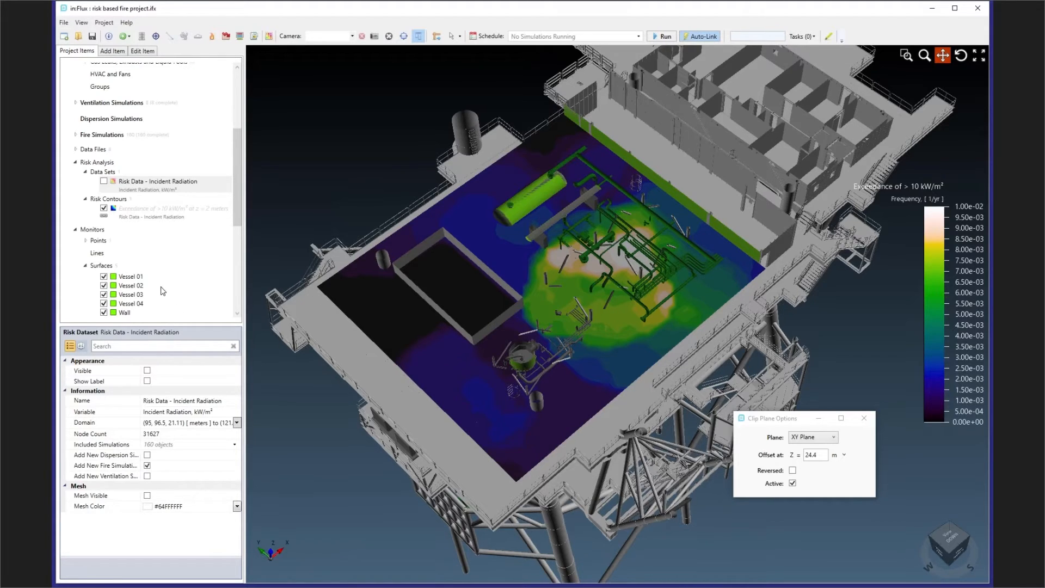
right_click(146, 212)
left_click(148, 213)
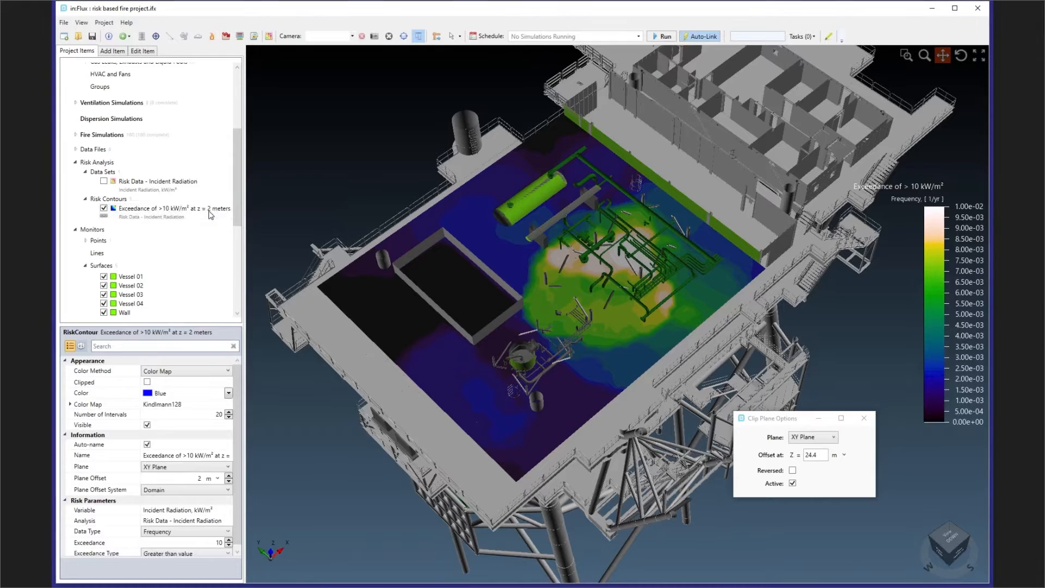
left_click(228, 481)
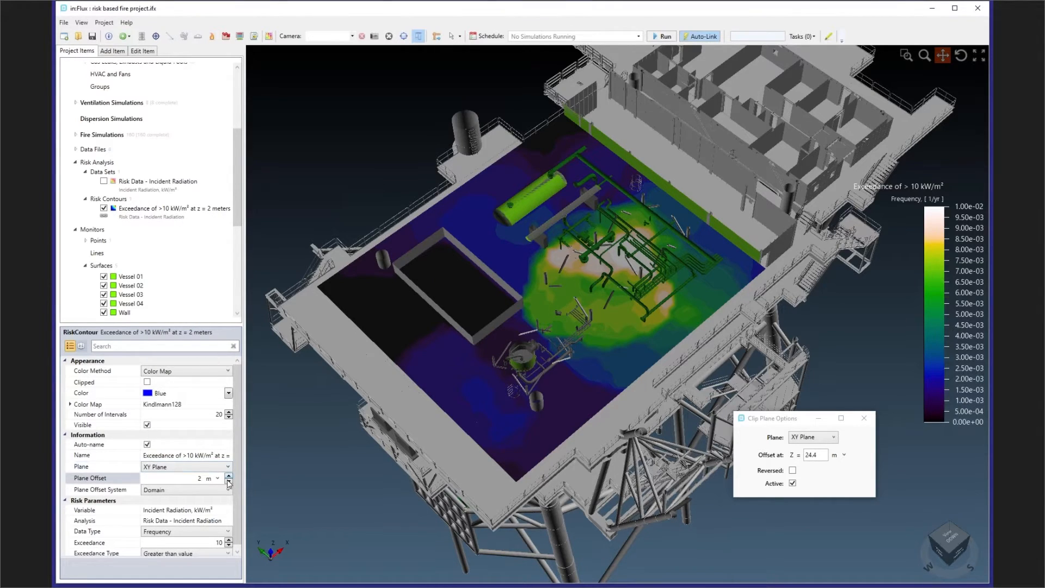
middle_click_drag(575, 411, 575, 359)
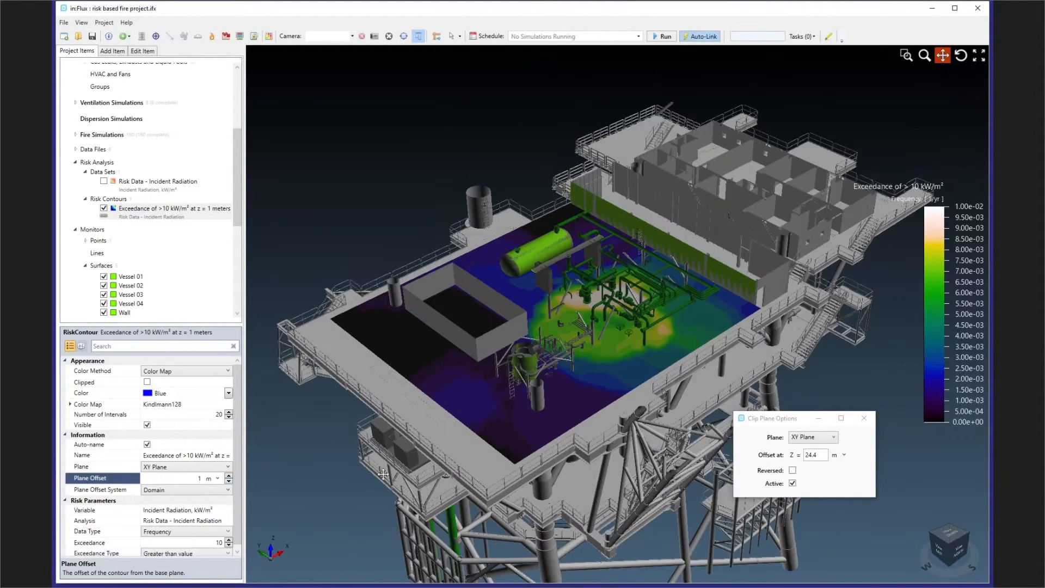
- Raise the clip plane's Z offset to 28.4 m
left_click(823, 454)
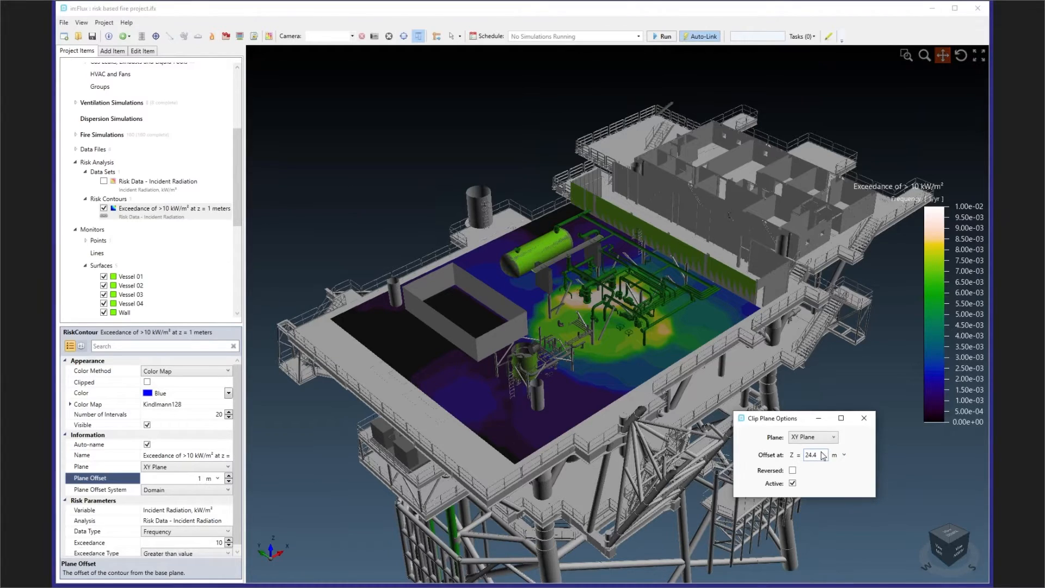
key("Up")
key("Up")
key("Up")
key("Up")
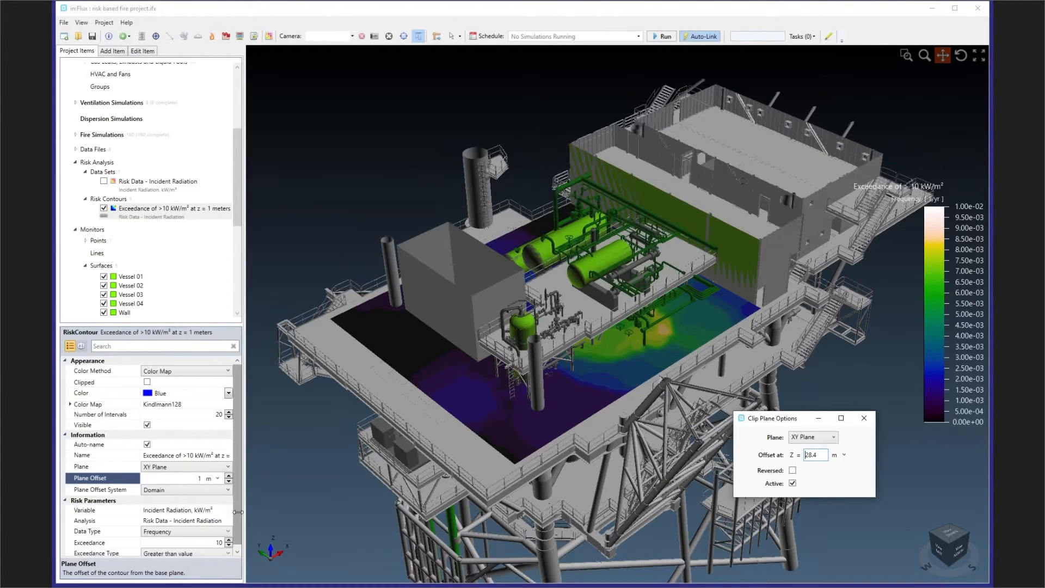
- Step the risk contour's plane offset through heights up to 7 m, set it to 6 m, and view the contour from above
left_click(229, 476)
left_click(229, 475)
left_click(229, 476)
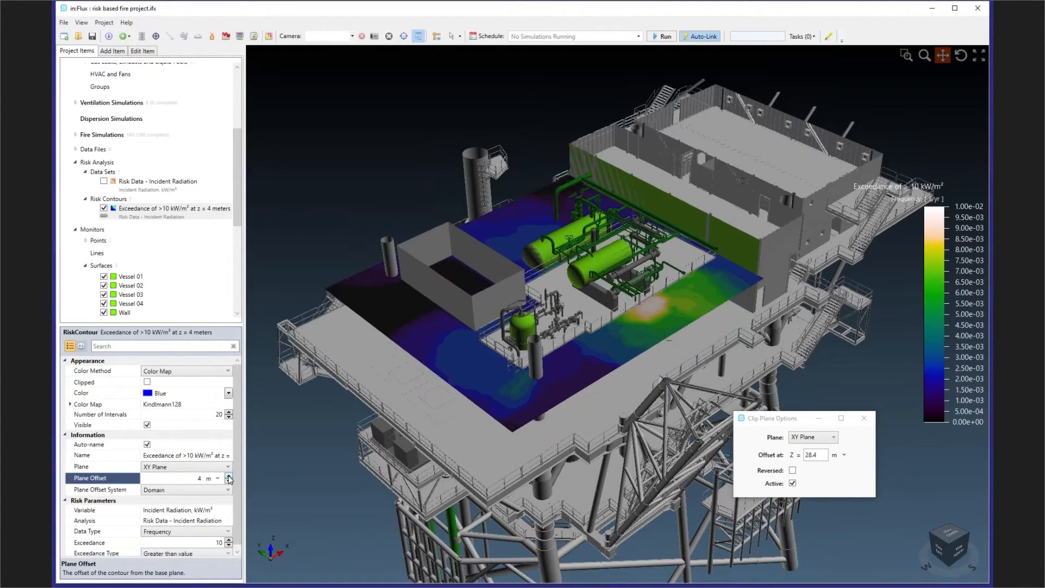
left_click(229, 475)
left_click(228, 476)
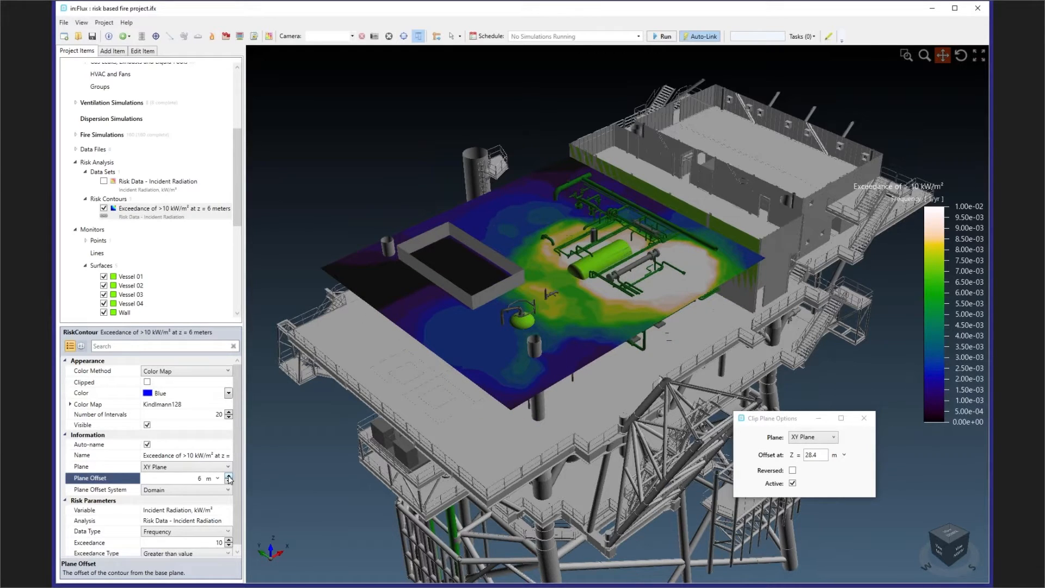
left_click(228, 476)
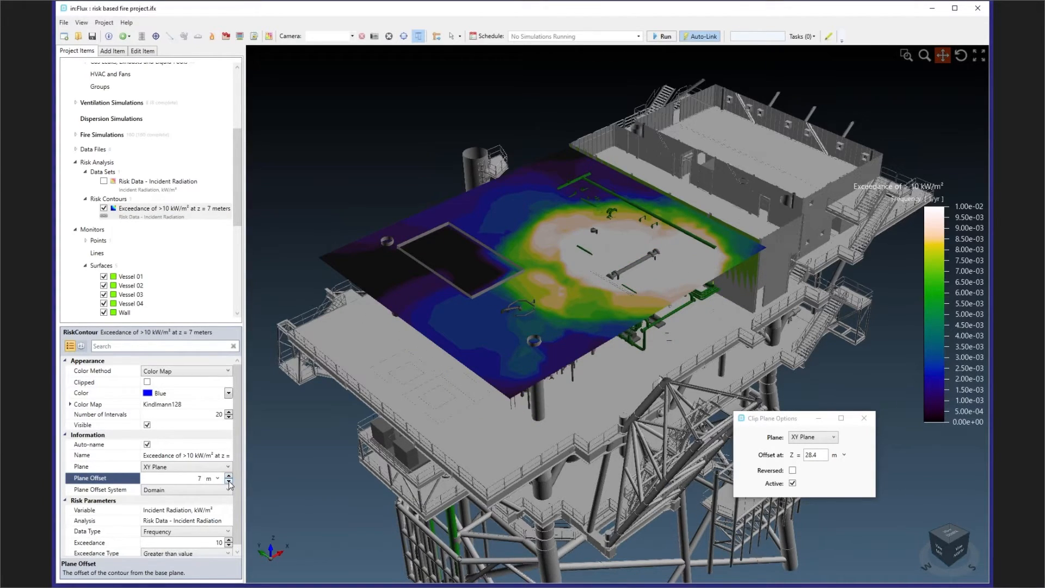
left_click(229, 481)
left_click(228, 481)
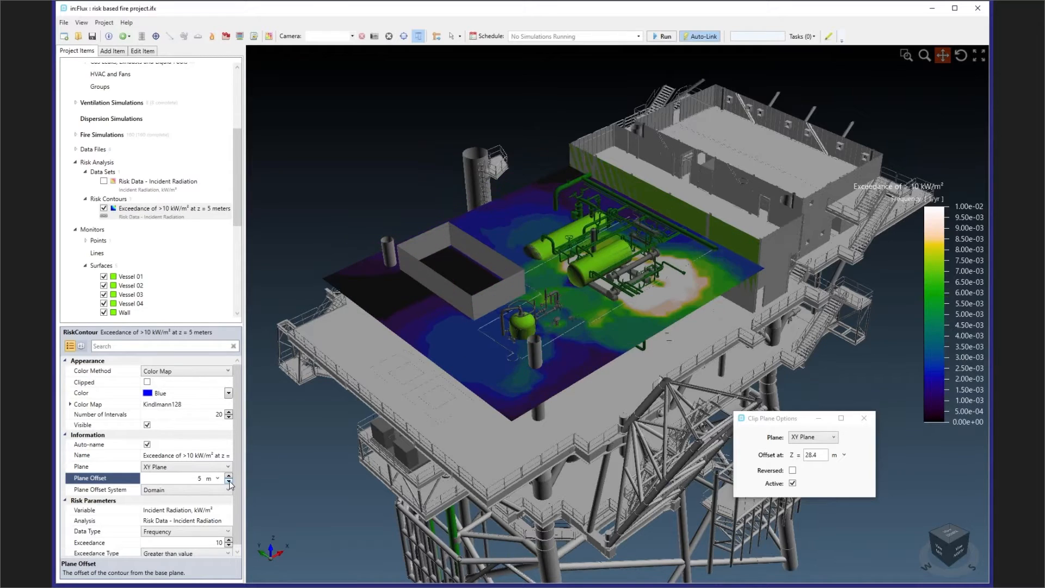
left_click(229, 475)
left_click_drag(457, 298, 764, 341)
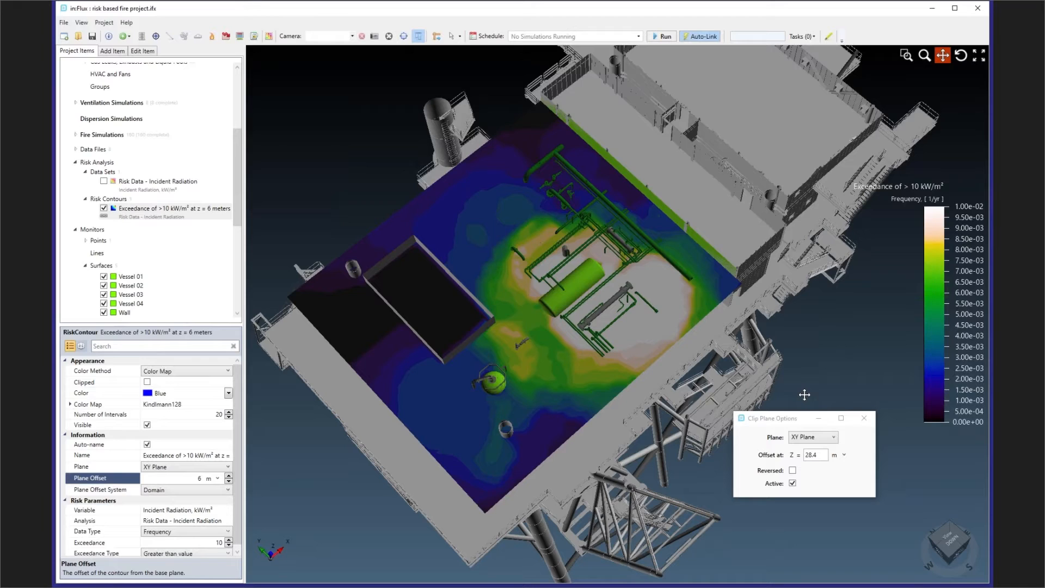
- Hide the risk contour, closing the clip plane options, and show the labels of all monitor surfaces
left_click(104, 208)
left_click(863, 418)
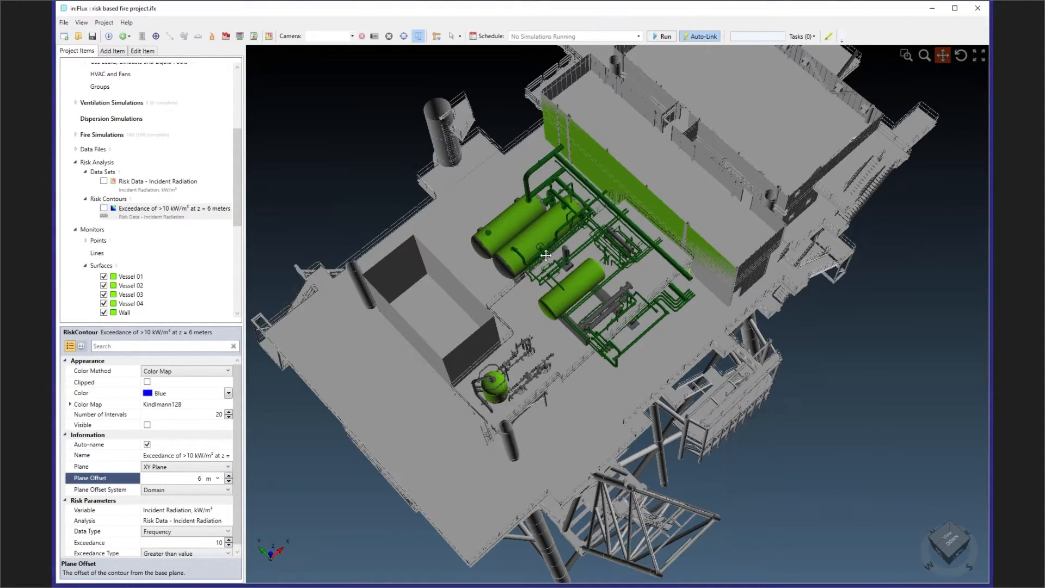
scroll(163, 250, "down", 2)
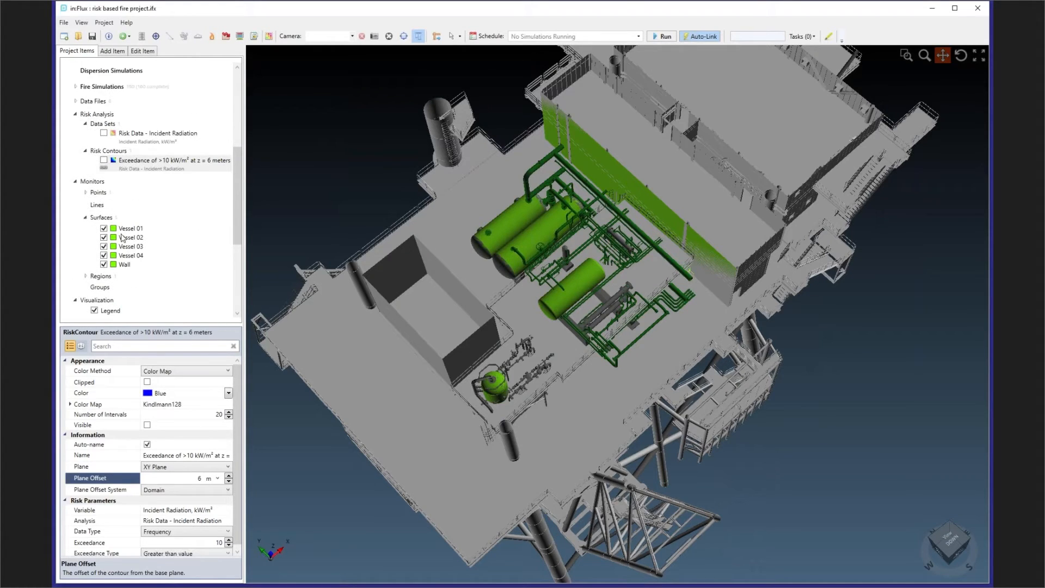
right_click(105, 219)
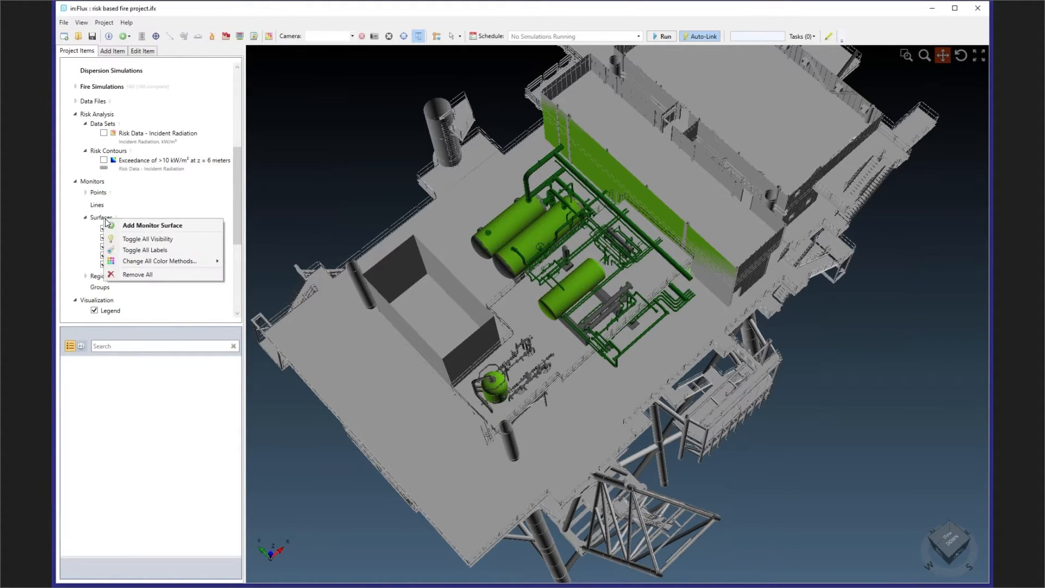
left_click(154, 253)
middle_click_drag(498, 298, 482, 269)
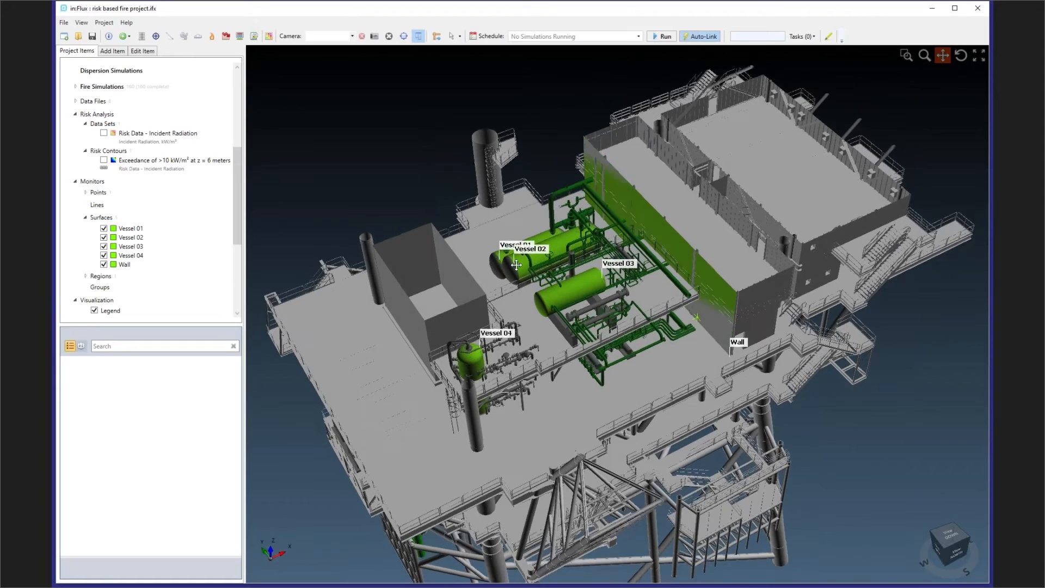
scroll(566, 247, "up", 3)
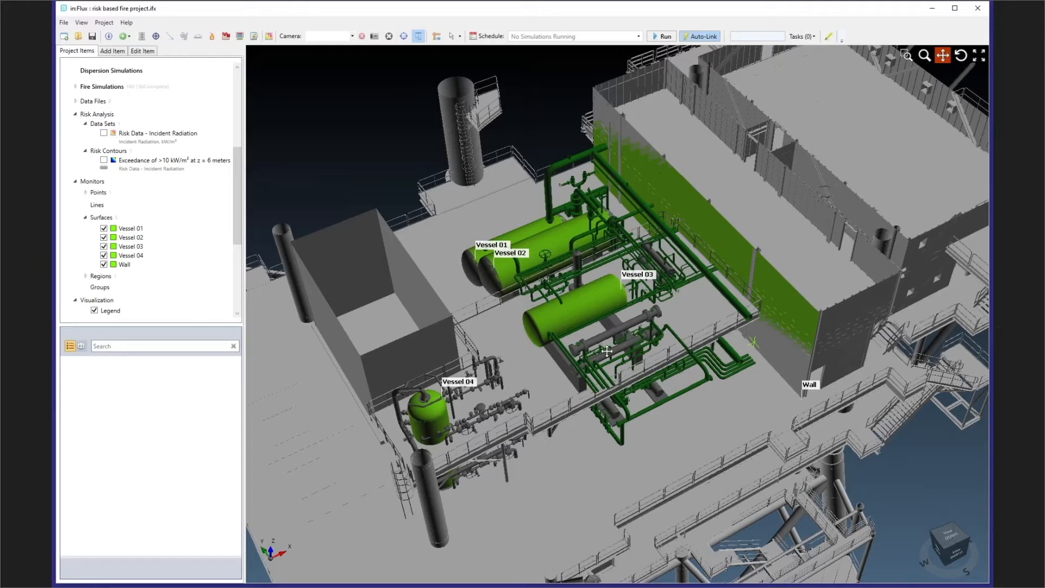
- Open the Surface Heat Flux Analysis and examine the total heating of the four vessels and the wall across the jet fire simulations
left_click(212, 36)
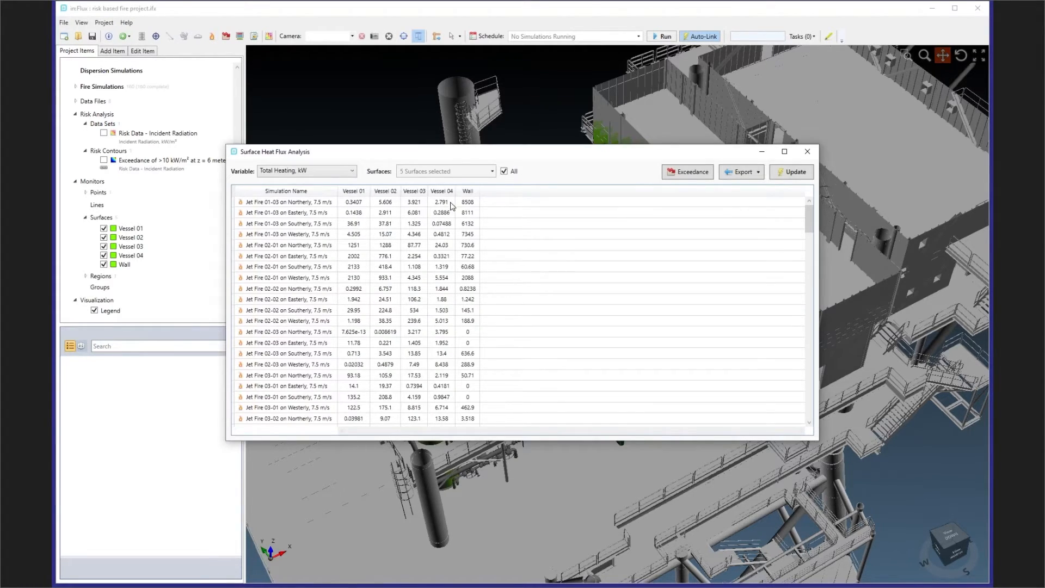
scroll(445, 220, "down", 20)
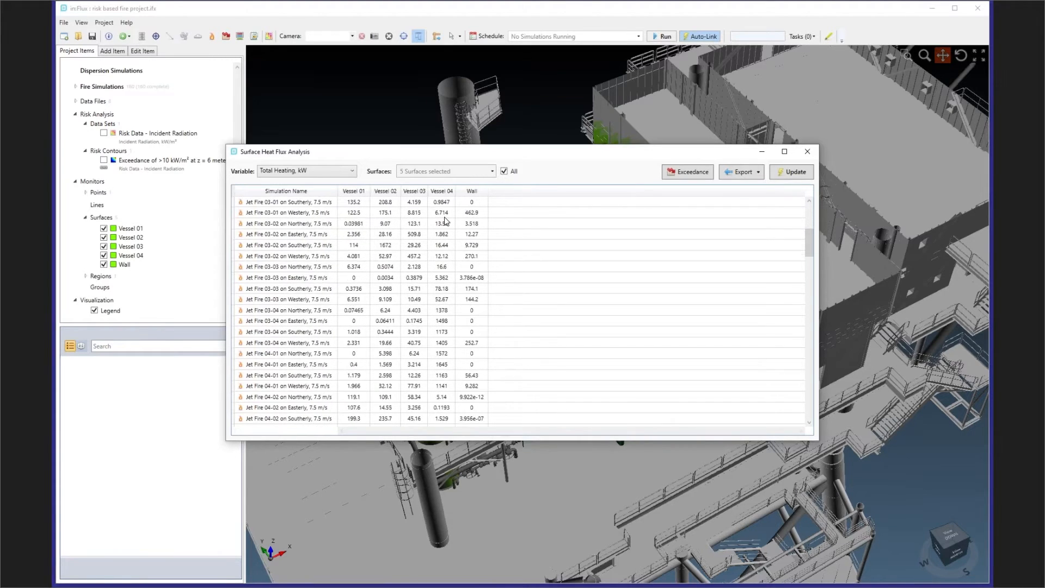
scroll(446, 220, "down", 20)
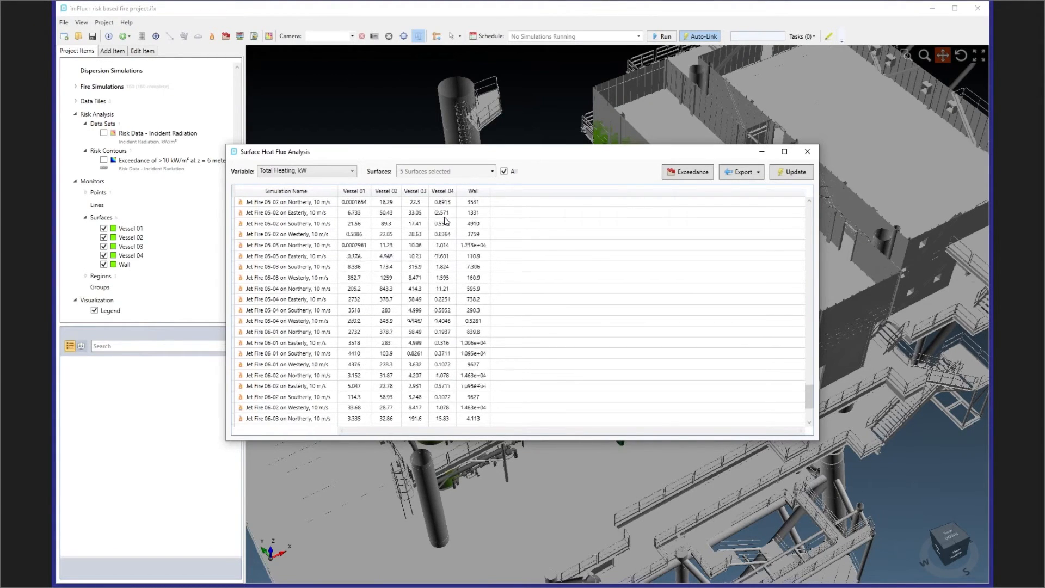
scroll(458, 243, "up", 20)
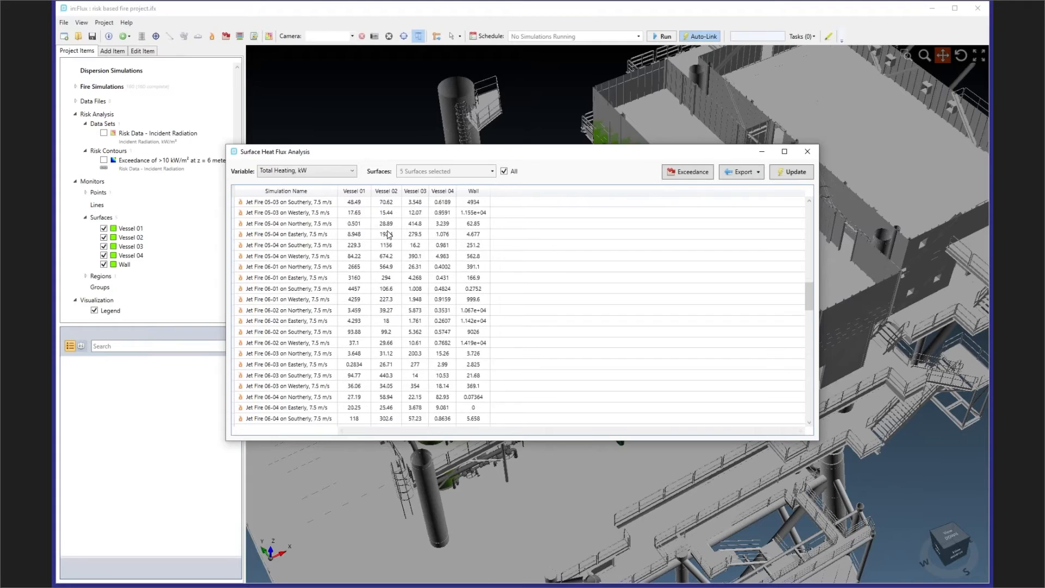
scroll(445, 234, "up", 2)
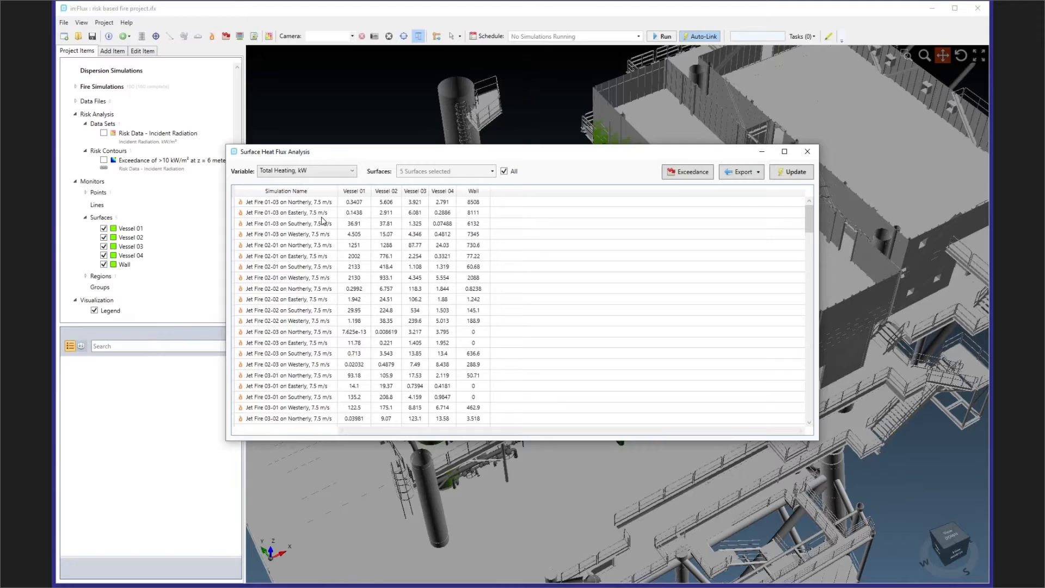
- Open the monitor surfaces' exceedance curves and plot them for Radiative Heating, kW
left_click(675, 173)
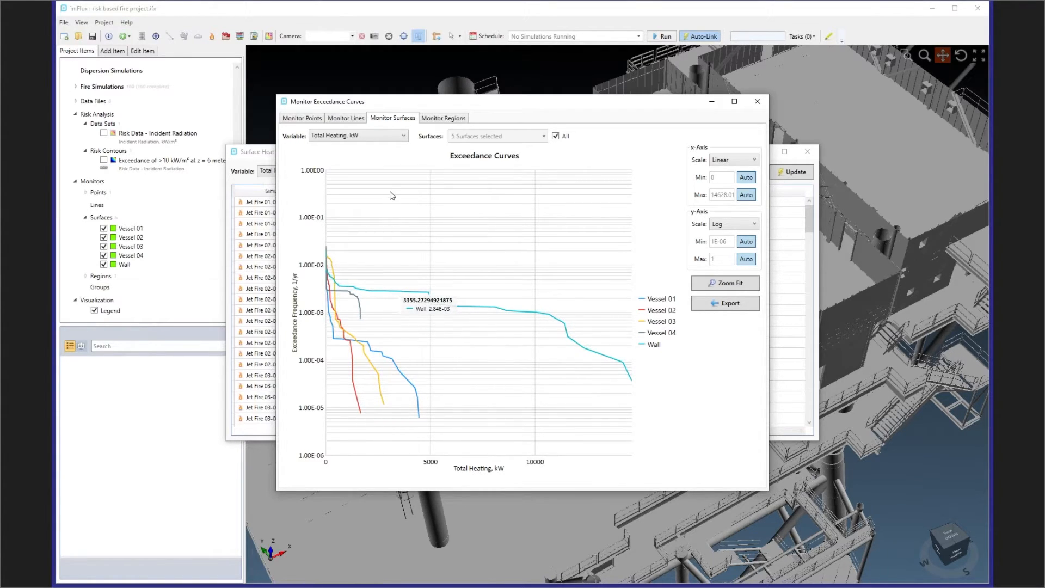
left_click(363, 137)
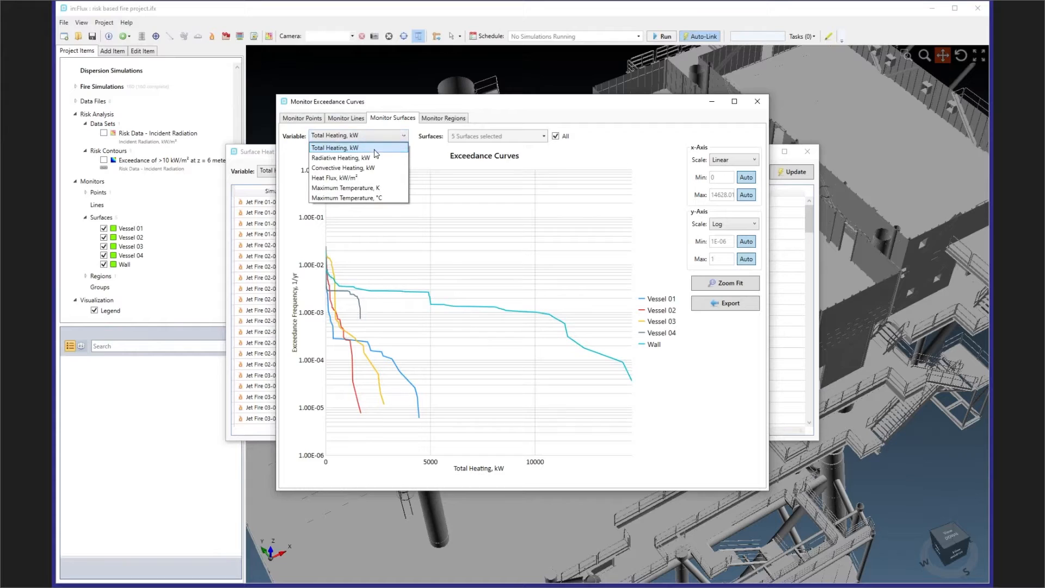
left_click(374, 158)
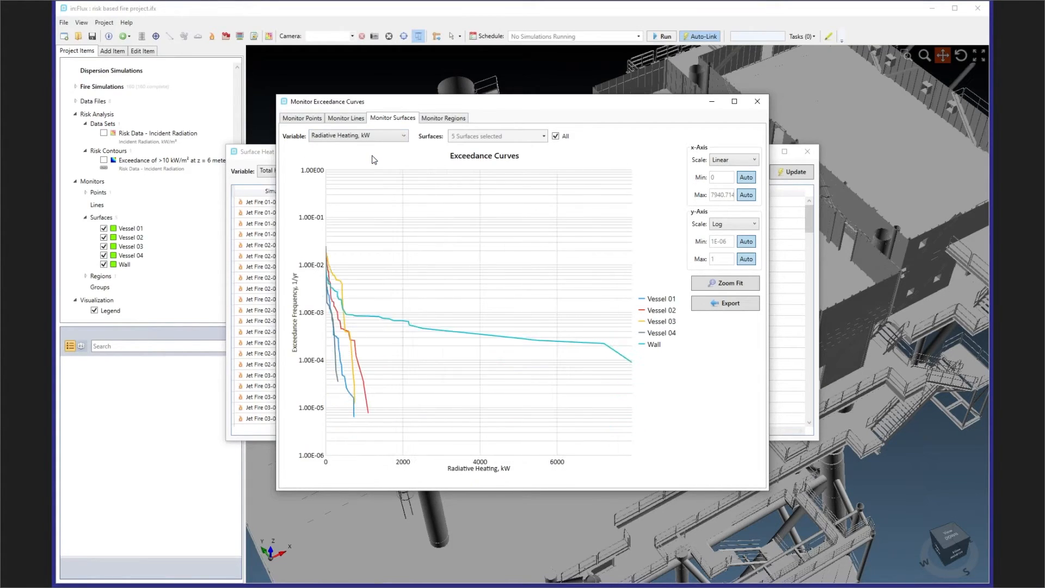
- Plot the monitor surfaces' exceedance curves for Heat Flux, kW/m², and minimise both the exceedance and Surface Heat Flux Analysis windows
left_click(379, 136)
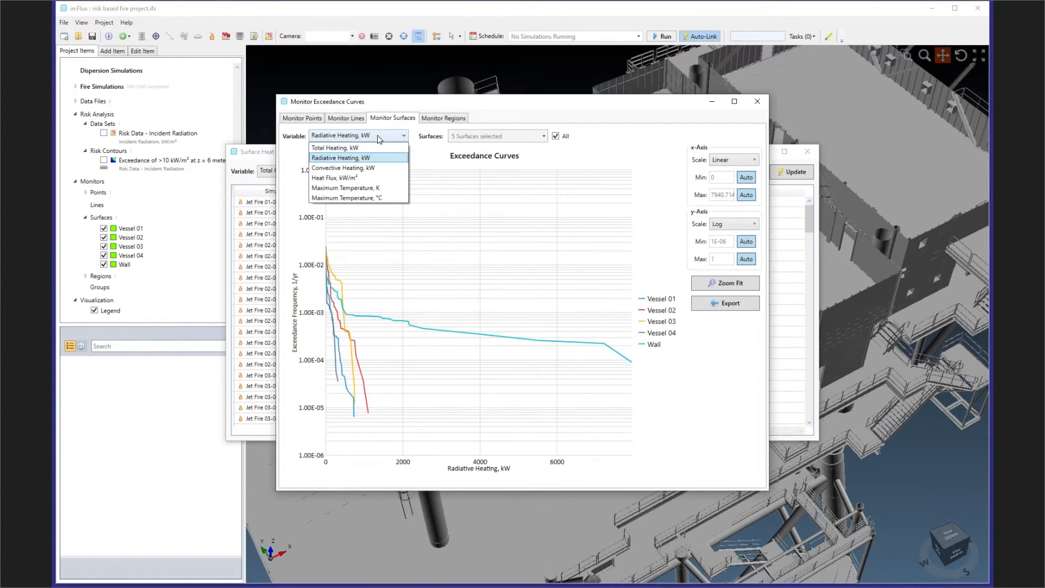
left_click(367, 179)
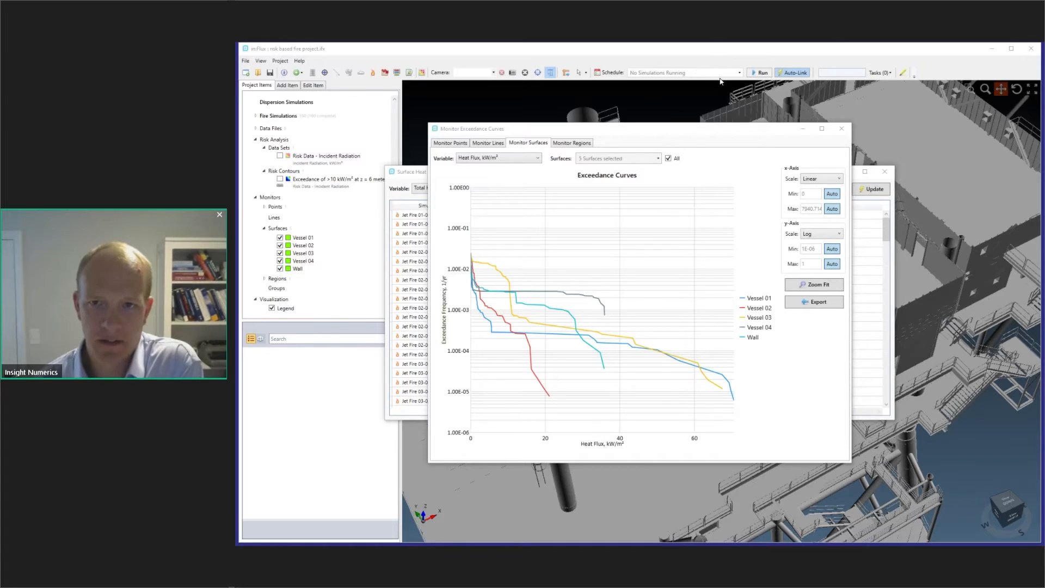
left_click(801, 131)
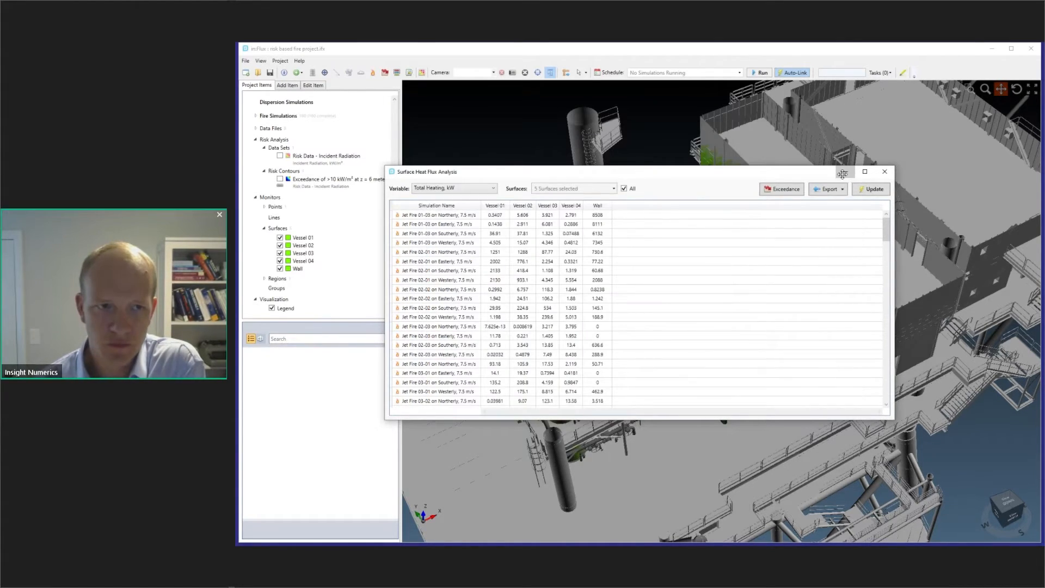
left_click(844, 172)
- Examine the gases in the DIPPR Database and the liquids in the DIPPR Liquids Database, closing the fluid databases when done
left_click_drag(394, 209, 394, 156)
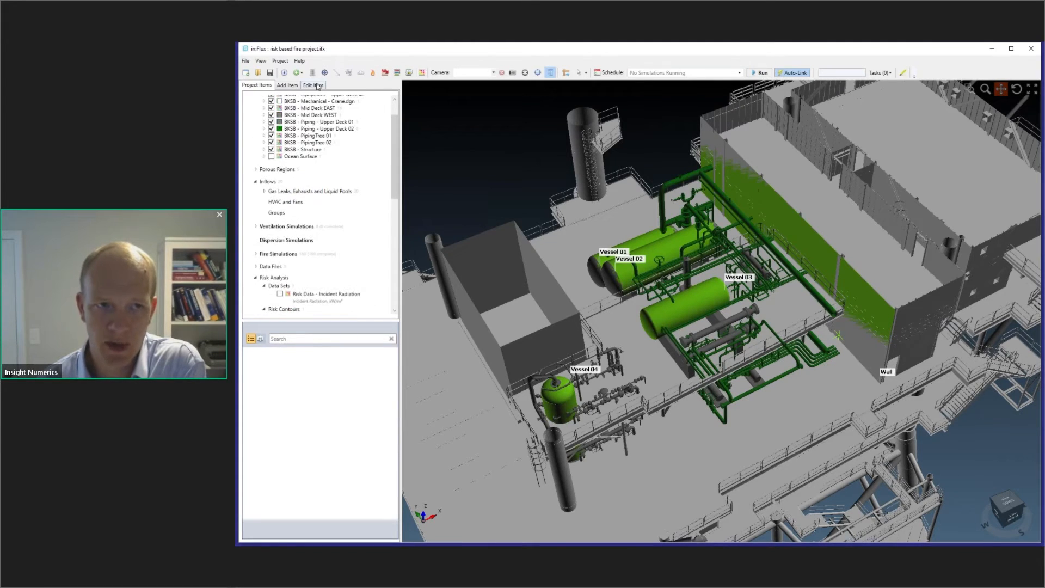
left_click(314, 73)
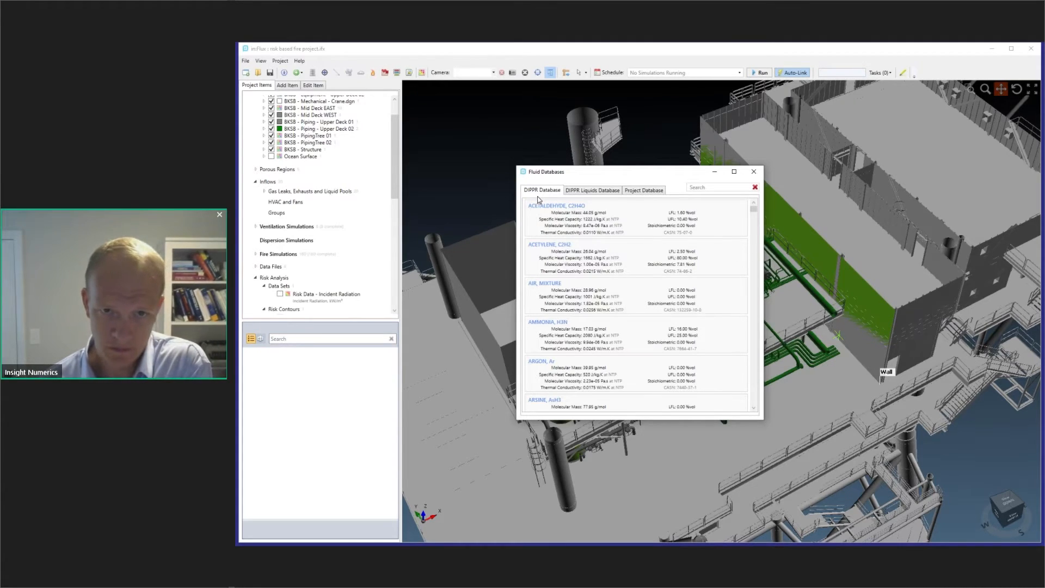
scroll(593, 219, "down", 20)
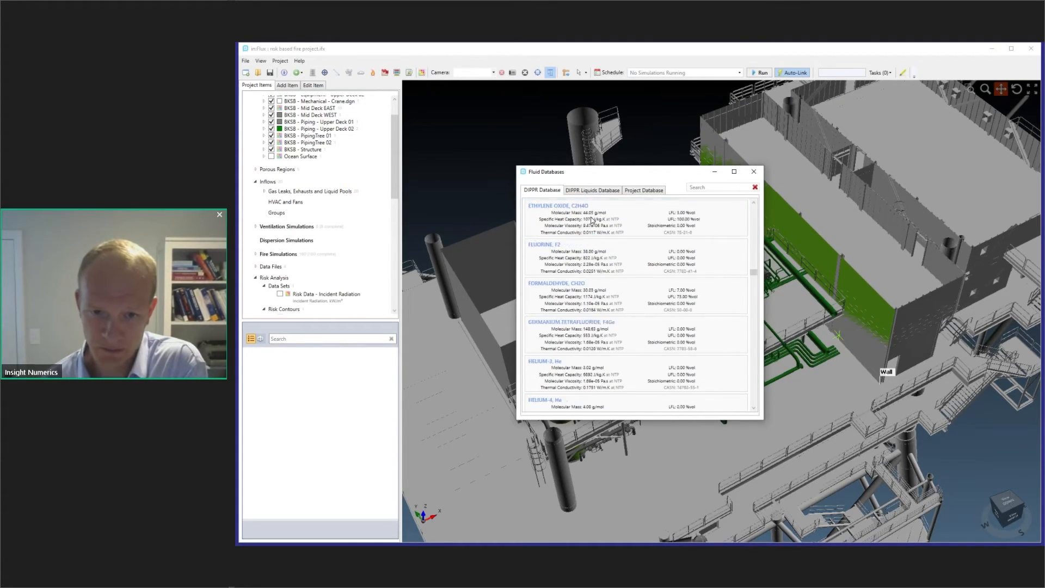
scroll(599, 218, "up", 20)
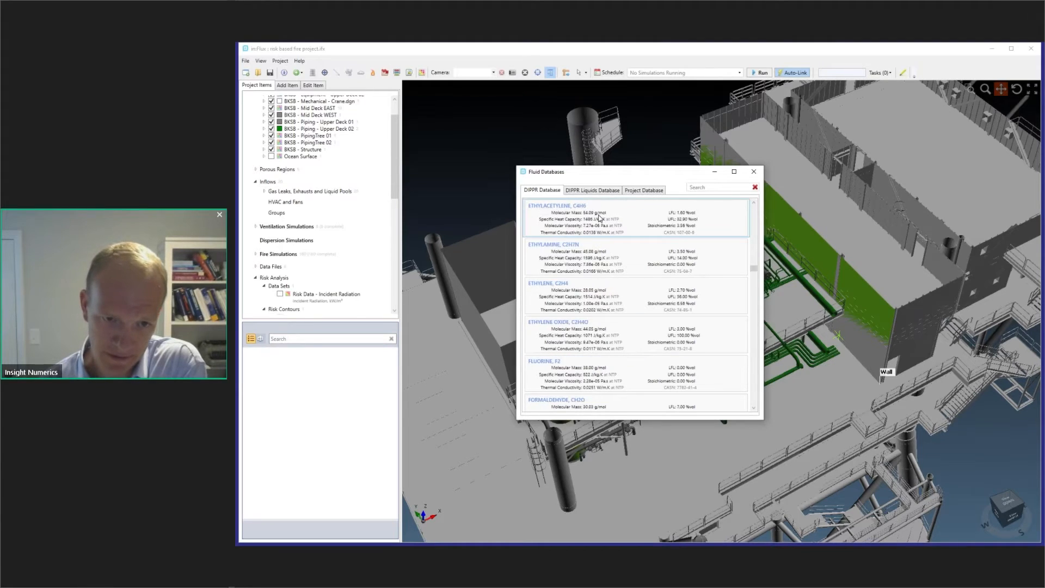
scroll(599, 217, "up", 5)
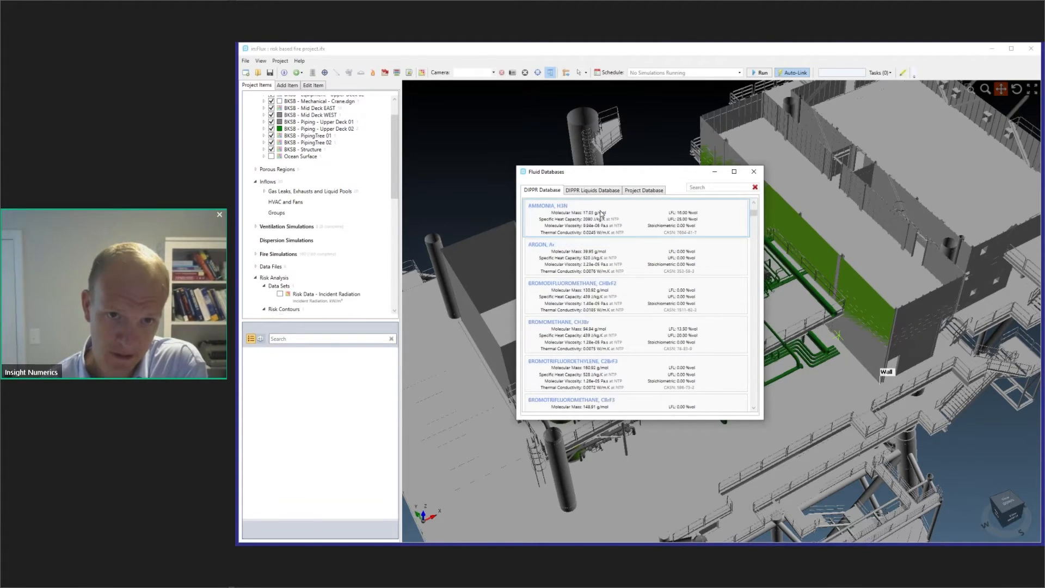
left_click(592, 190)
scroll(625, 240, "down", 15)
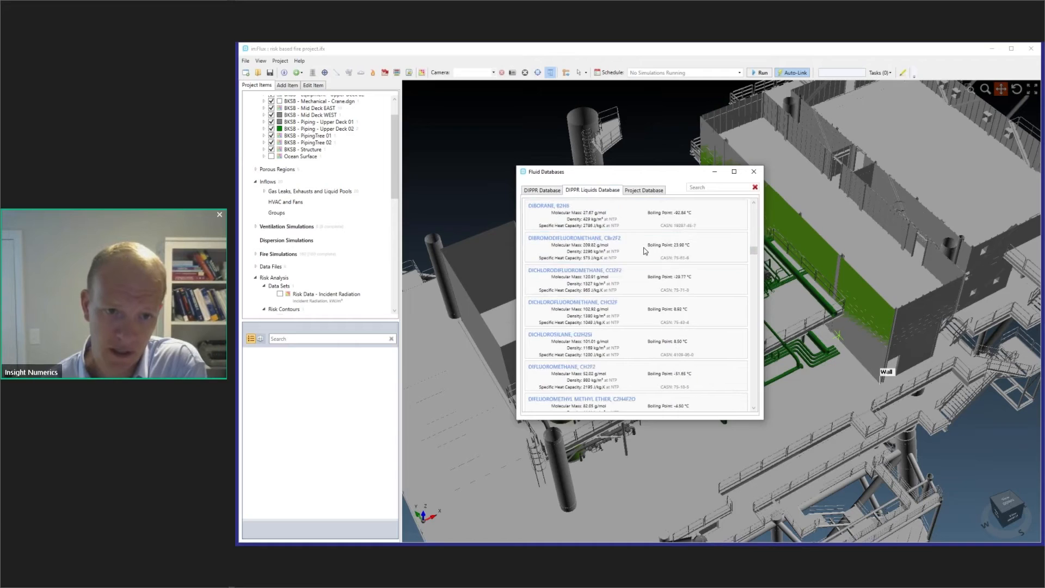
scroll(646, 250, "up", 8)
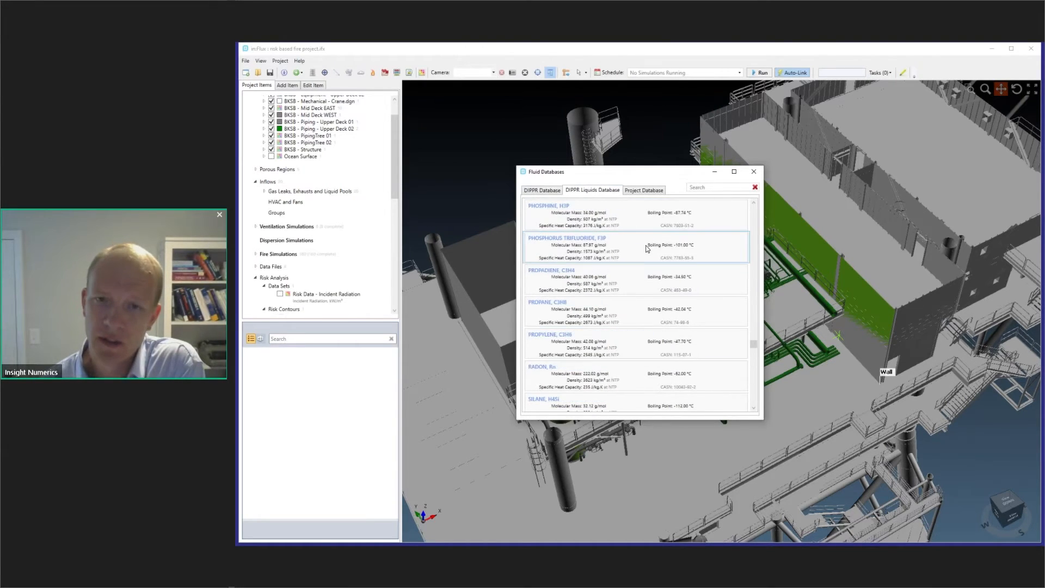
scroll(647, 246, "up", 5)
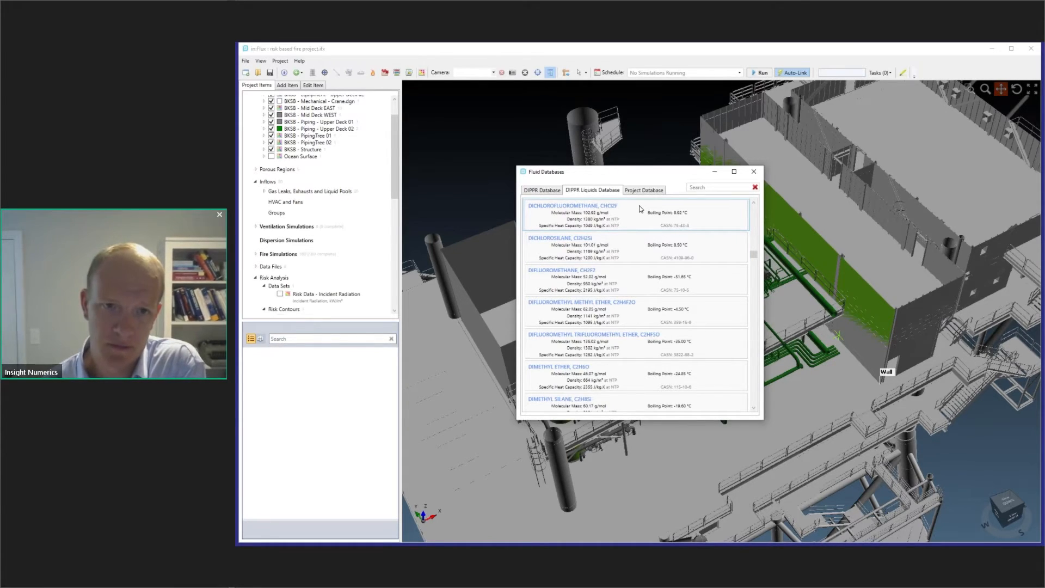
left_click(755, 171)
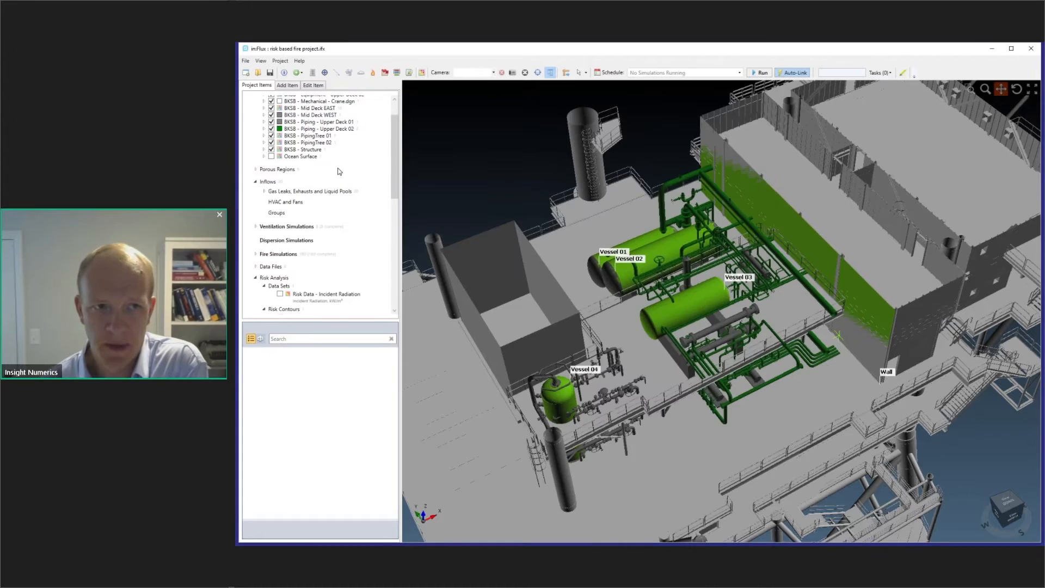
- Start a new multi-component gas mixture under Inflows and add METHANE to it at 80 %vol
scroll(338, 168, "up", 2)
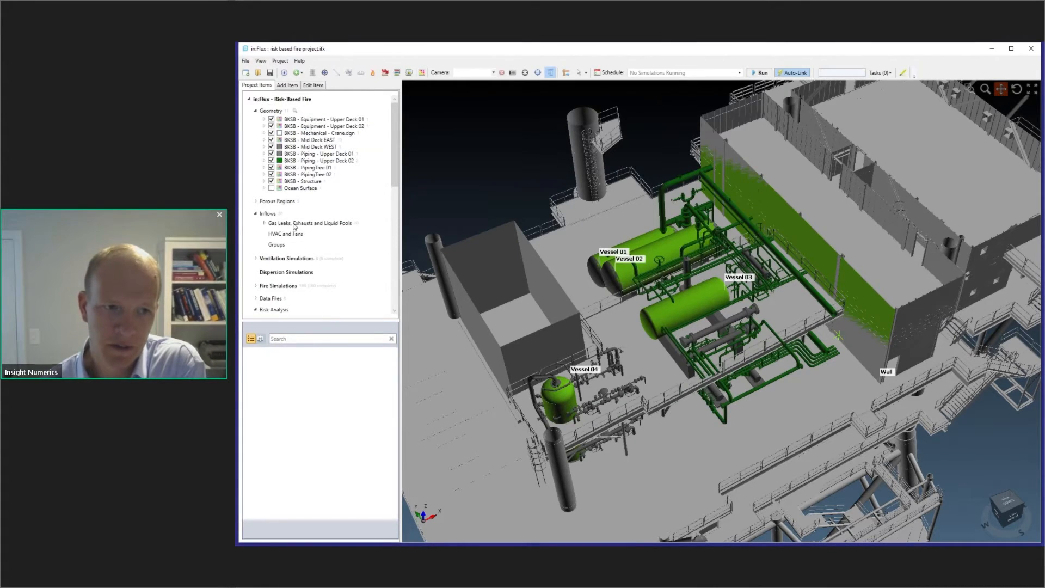
right_click(270, 215)
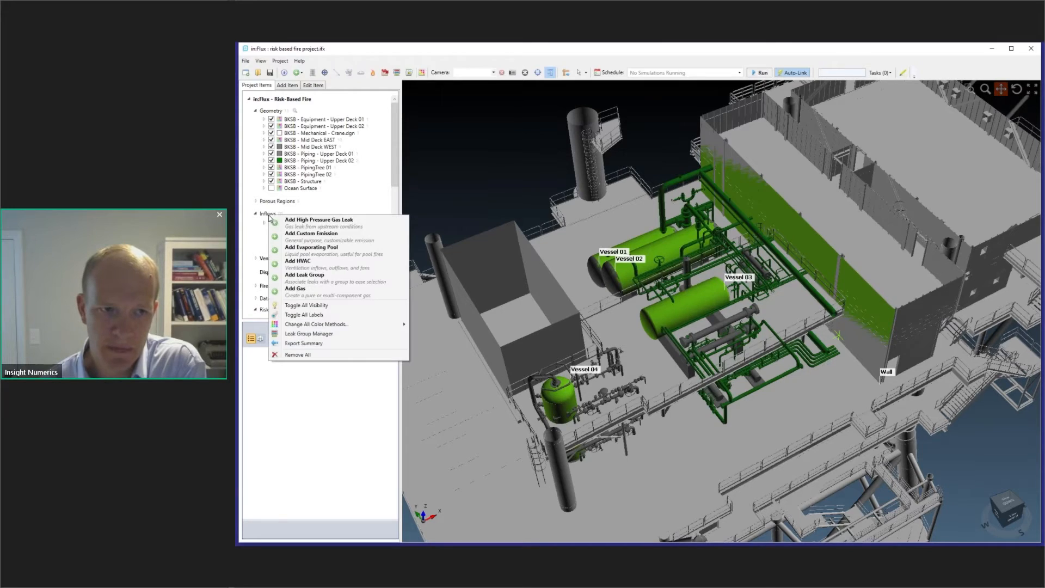
left_click(319, 292)
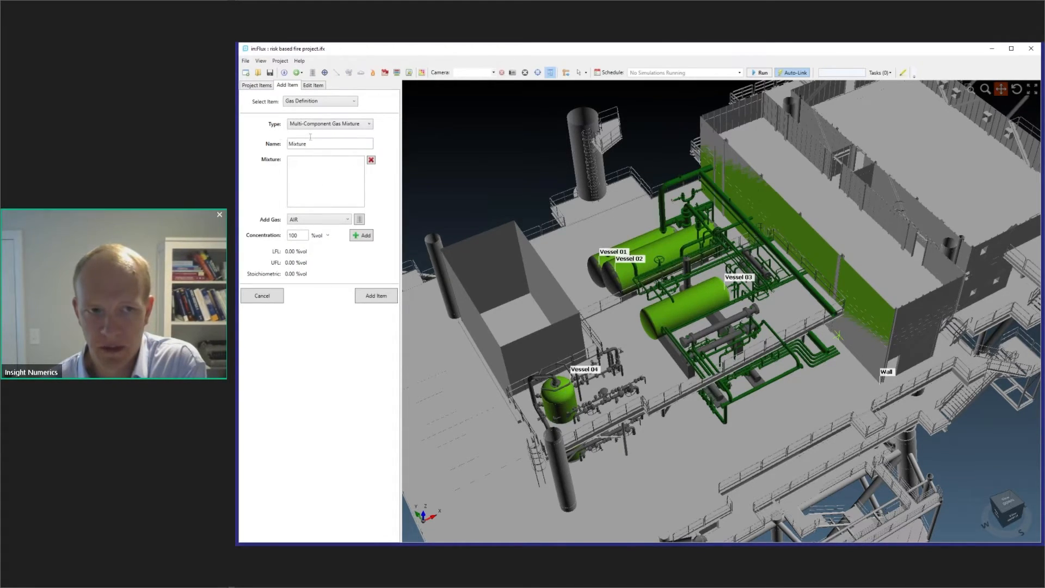
left_click(330, 220)
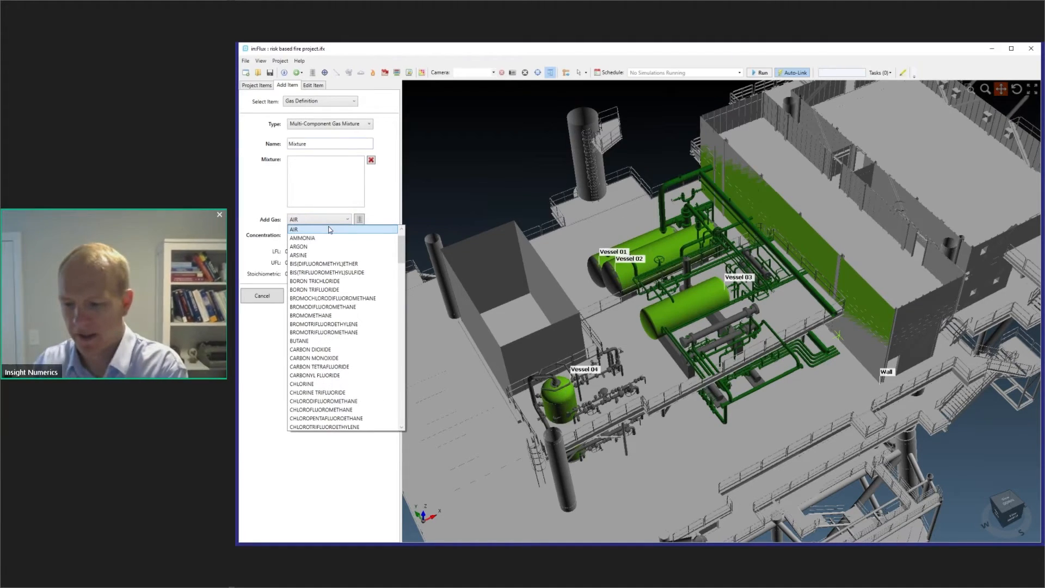
scroll(329, 230, "up", 1)
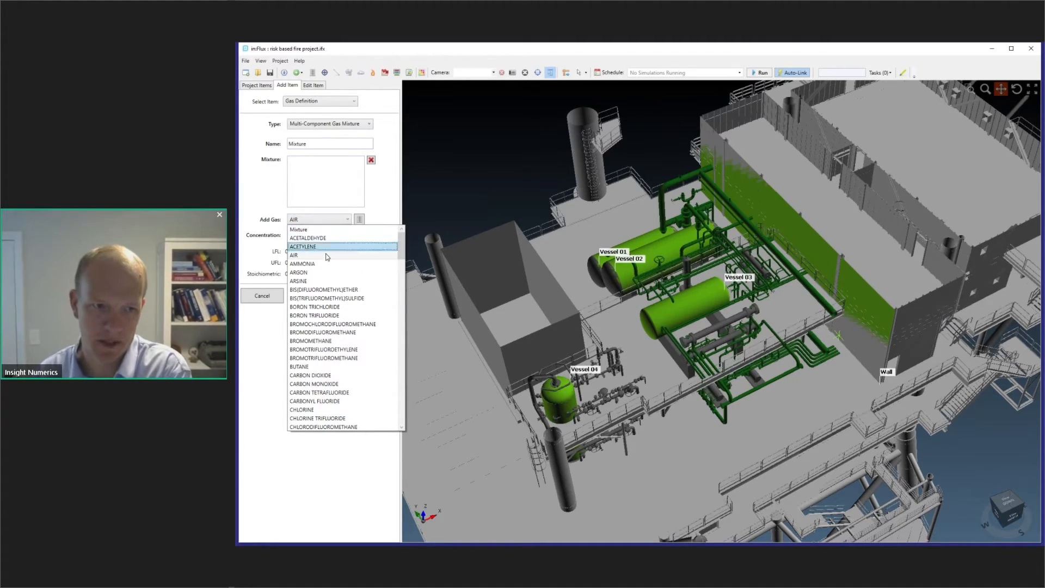
scroll(323, 268, "down", 13)
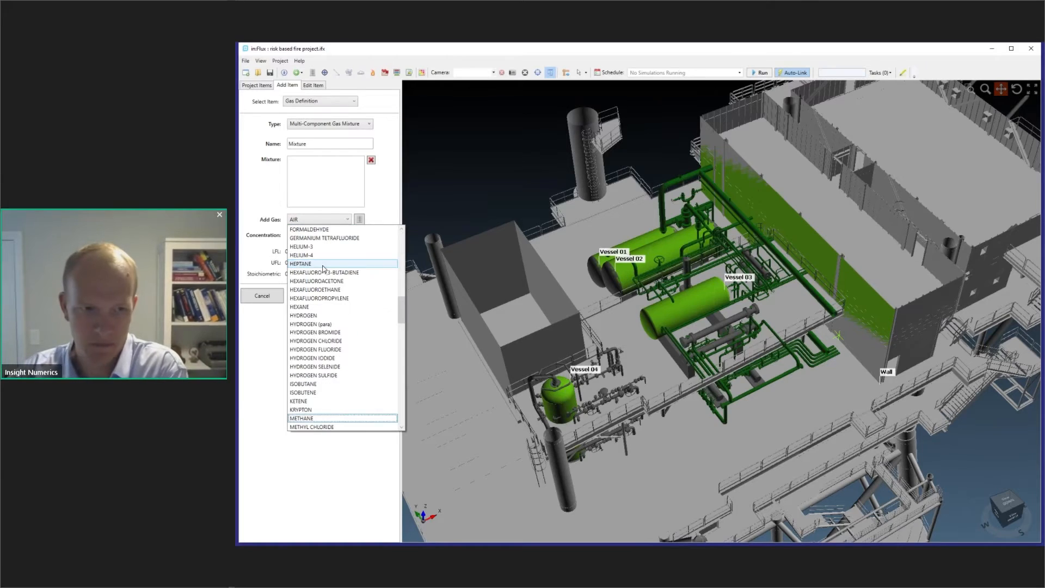
left_click(329, 418)
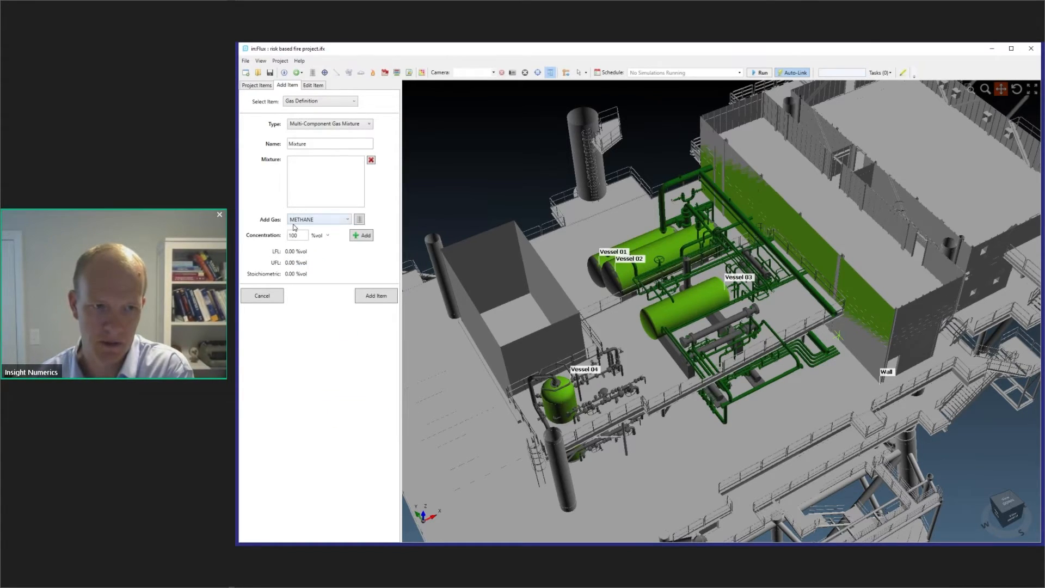
left_click_drag(299, 236, 274, 235)
type("80")
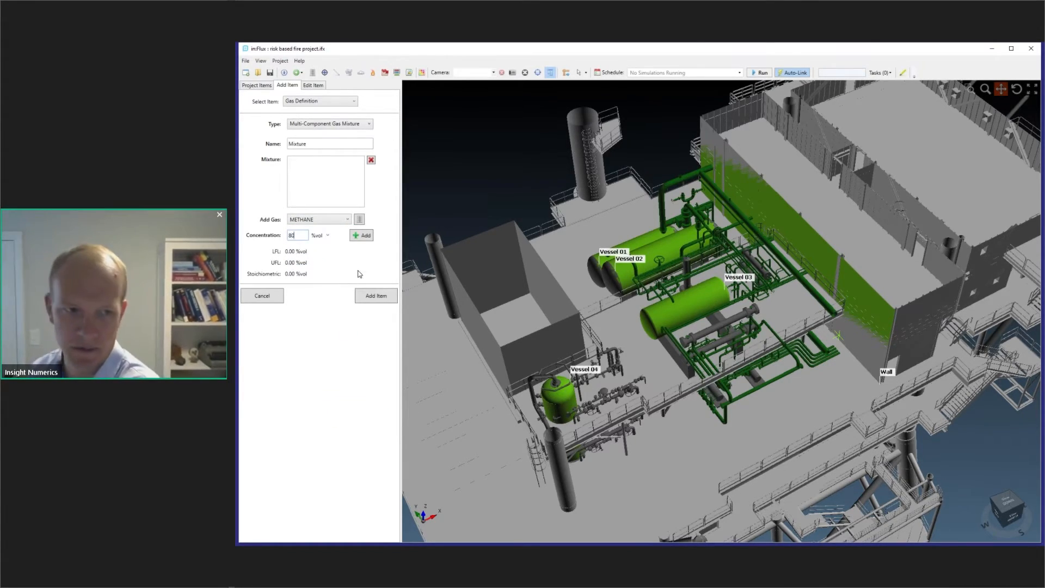
left_click(361, 236)
- Add ETHANE at 20 %vol as the second component of the gas mixture
left_click(334, 221)
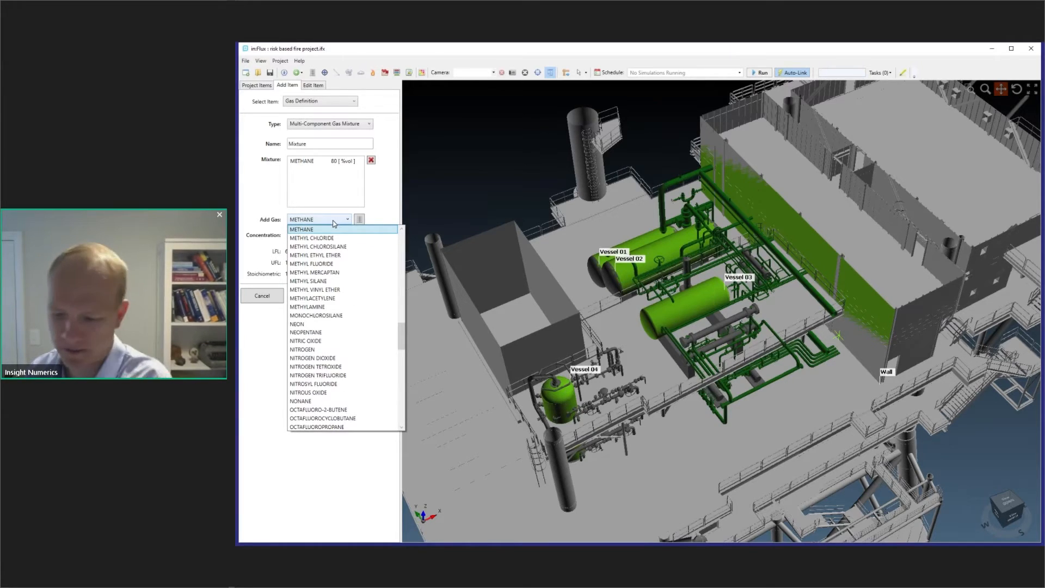
scroll(334, 223, "up", 8)
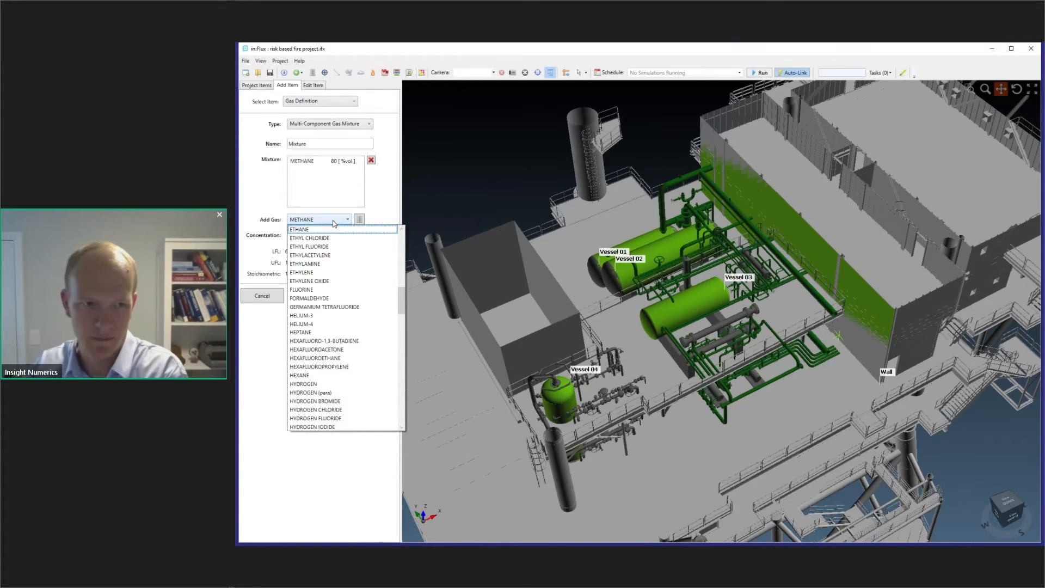
left_click(329, 230)
left_click(359, 236)
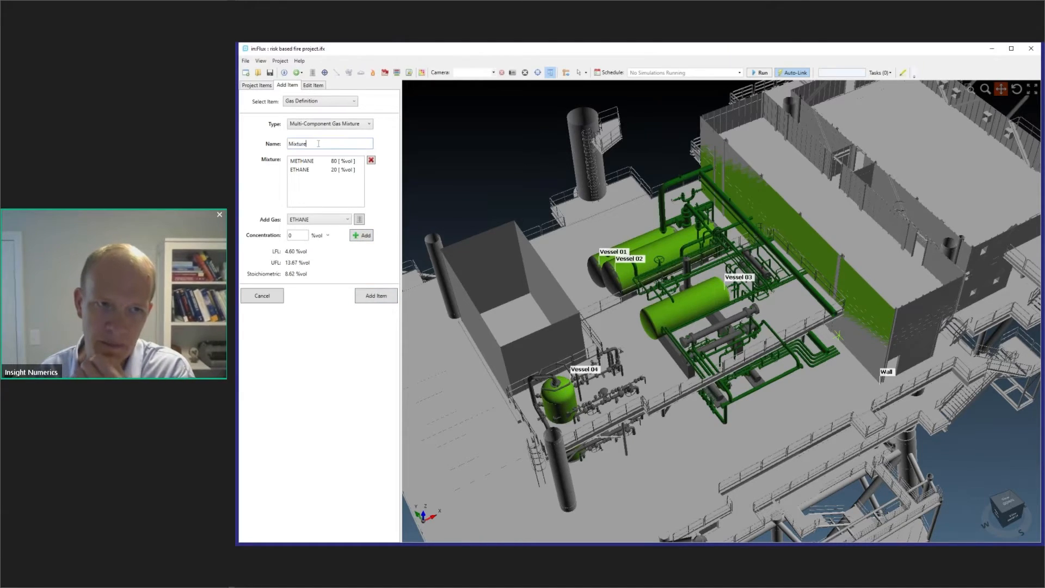
- Name the methane-ethane gas definition Mixture 2 and add it to the project
left_click(383, 300)
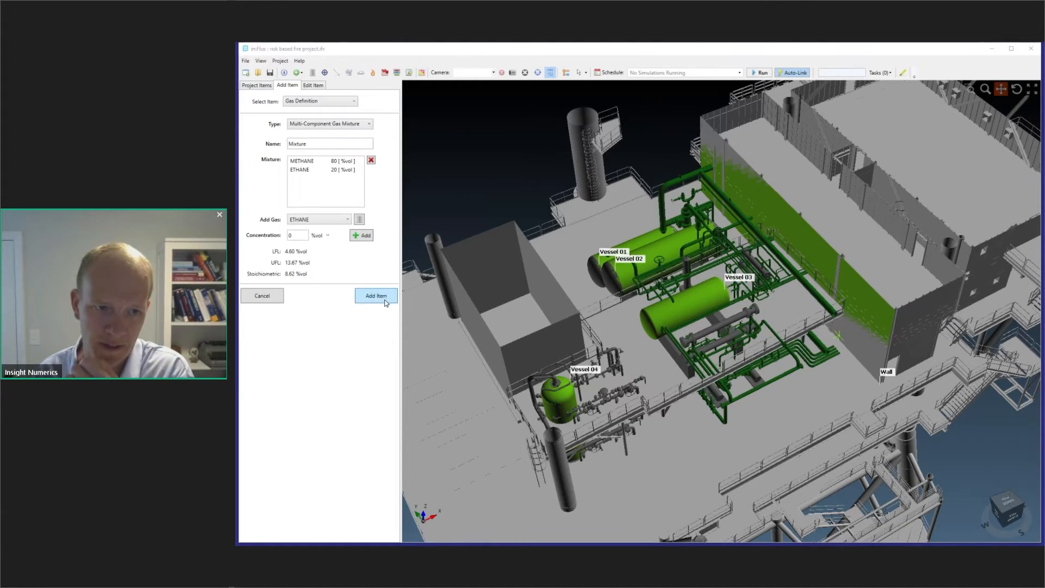
left_click(702, 316)
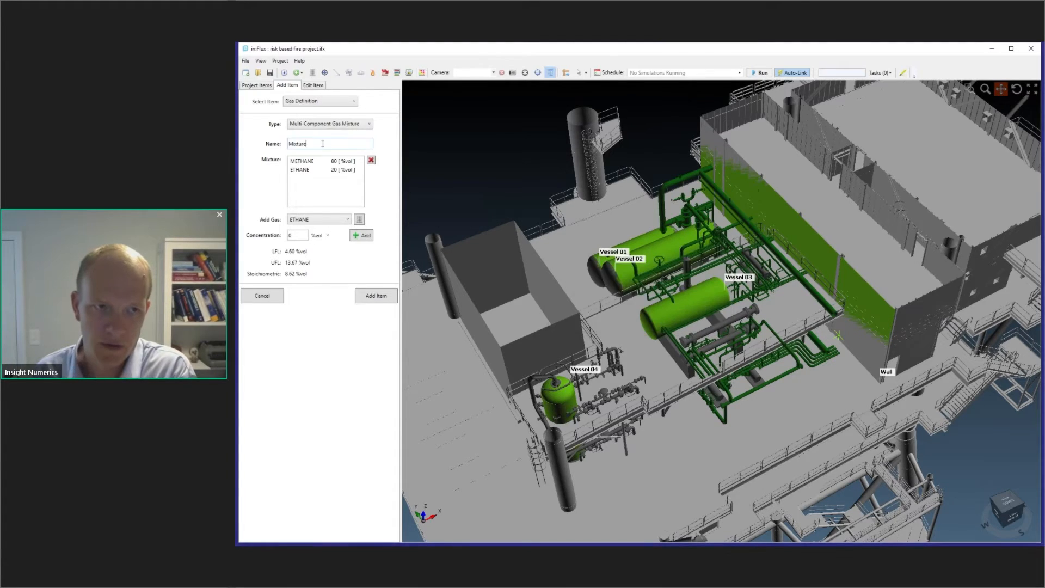
type("2")
left_click(369, 298)
- Start a new high pressure gas leak under Gas Leaks, Exhausts and Liquid Pools and set its gas to Mixture 2
left_click(260, 86)
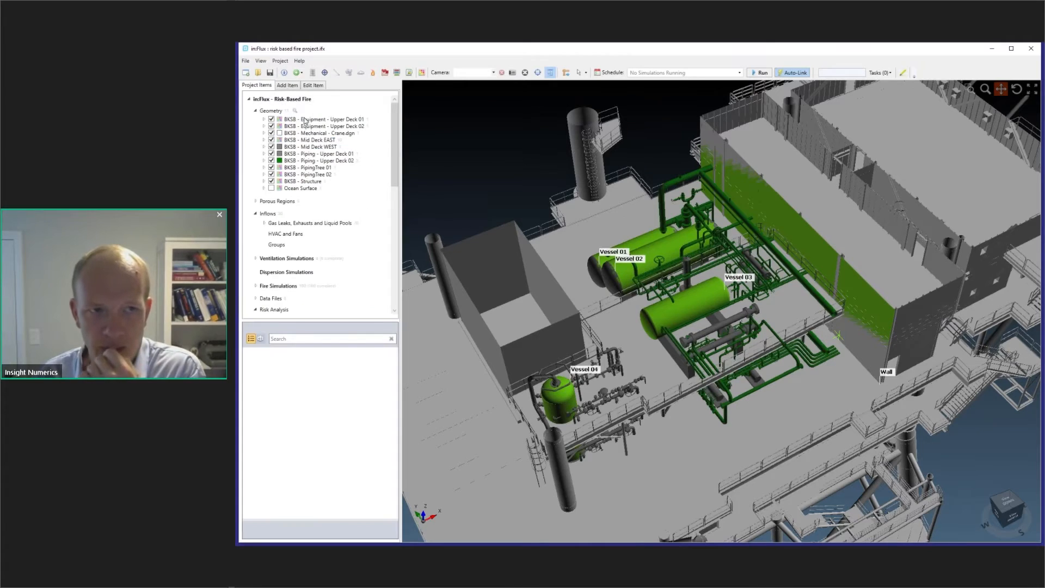
right_click(321, 223)
left_click(374, 233)
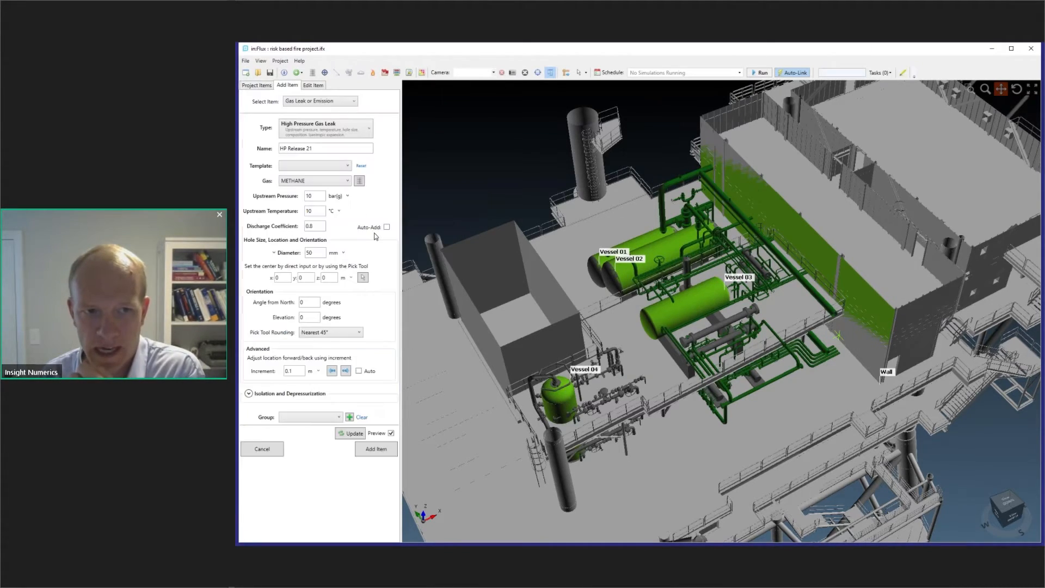
left_click(323, 184)
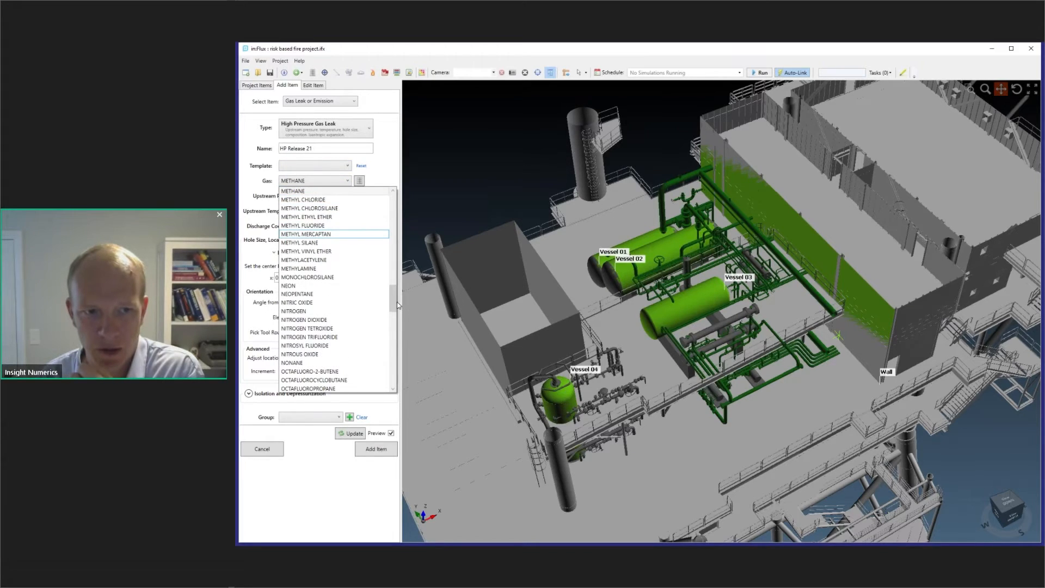
scroll(337, 199, "up", 10)
left_click(337, 199)
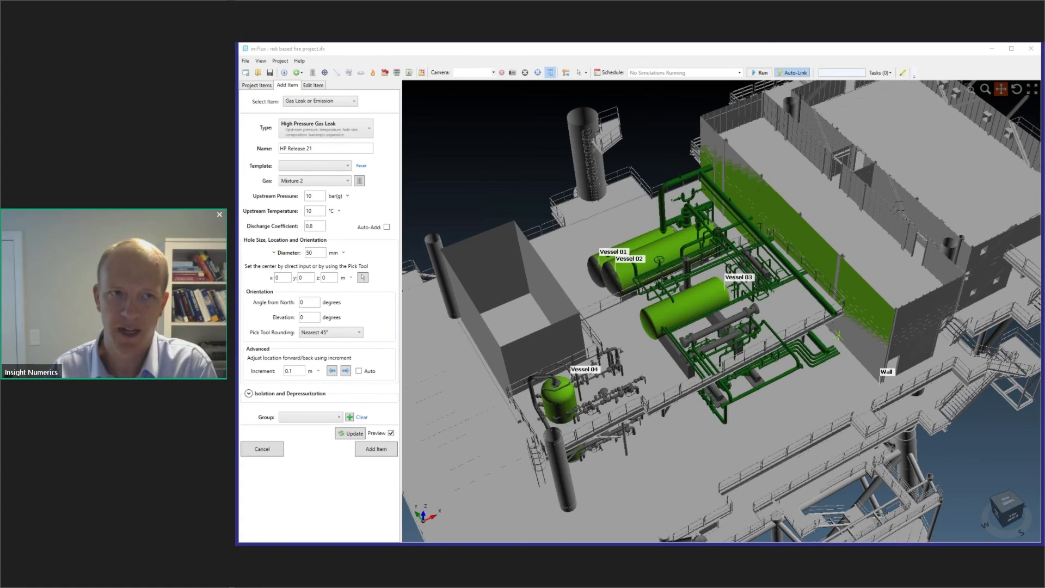
- Open the Theory Guide from the program's help resources
left_click(299, 61)
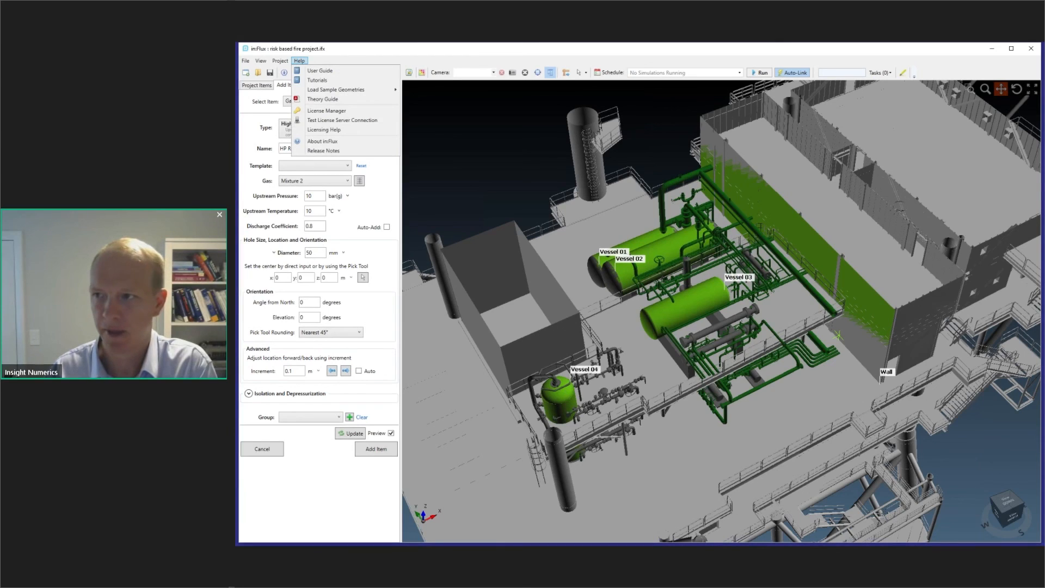
left_click(323, 99)
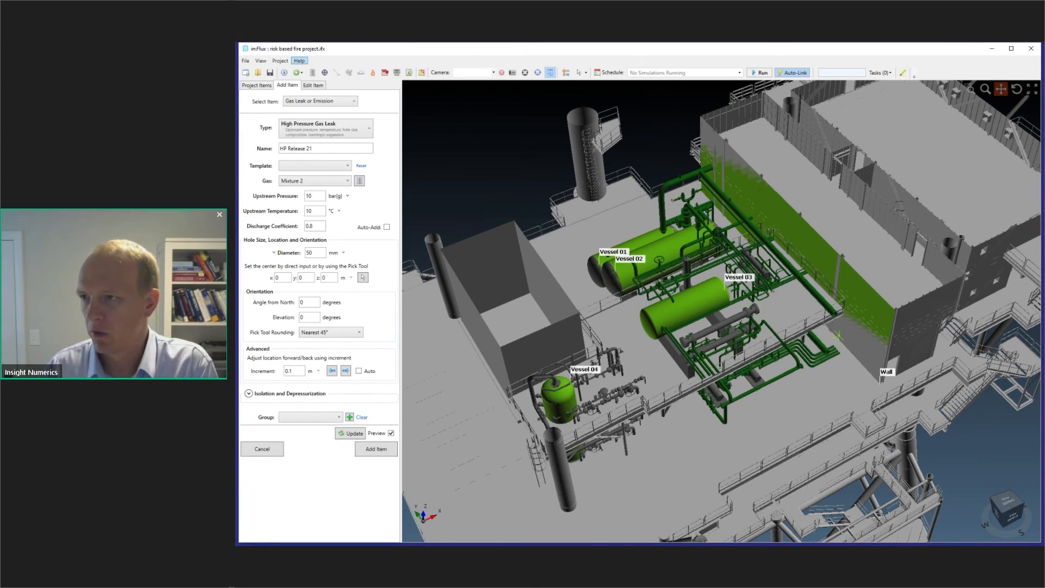